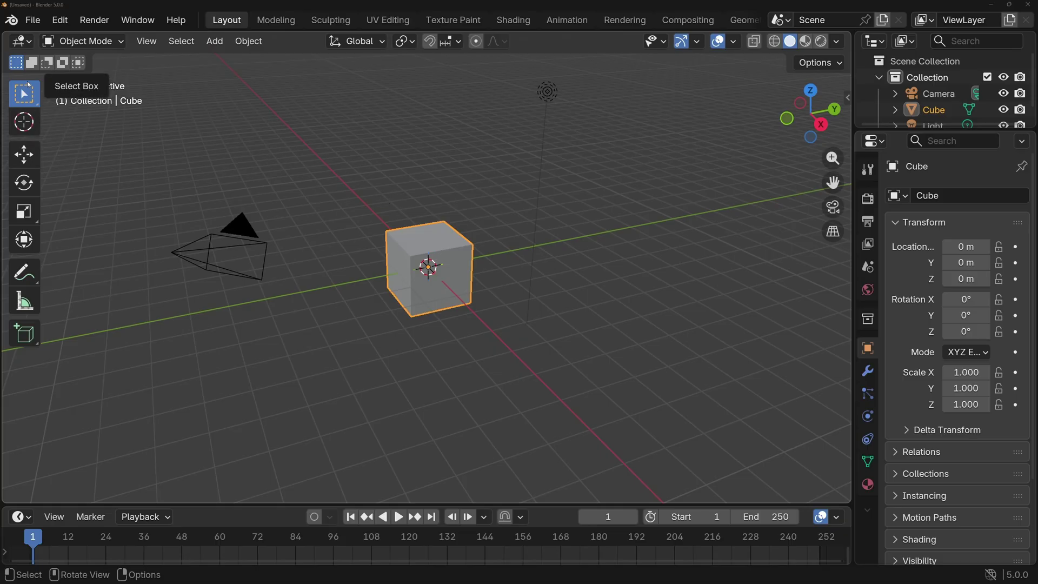
- Try the Move tool on the cube, shifting it about 2.1 m along Y and 2.2 m along Z, and undo both moves
left_click(23, 155)
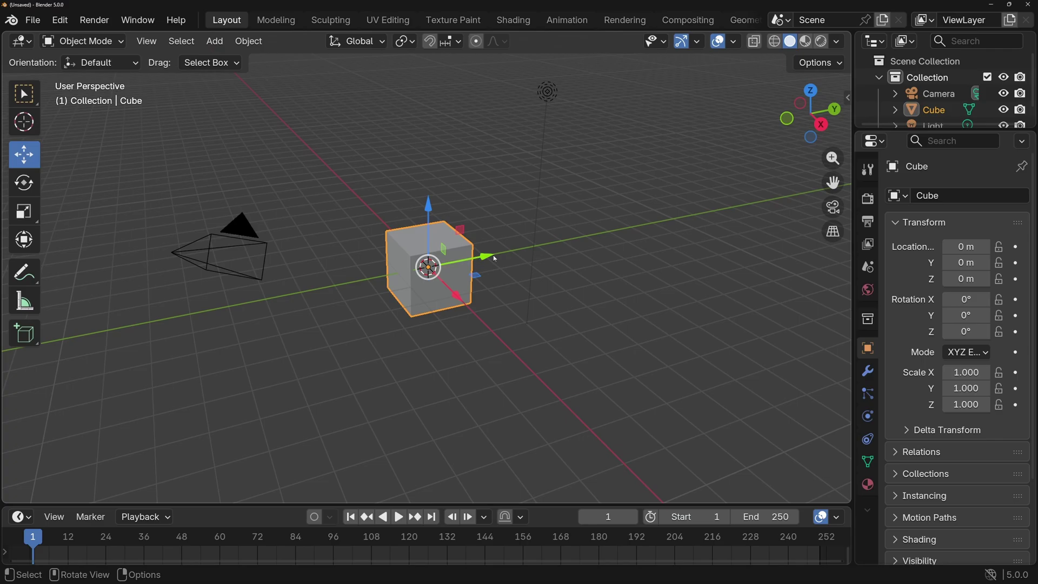
left_click_drag(486, 259, 543, 248)
left_click_drag(490, 196, 484, 132)
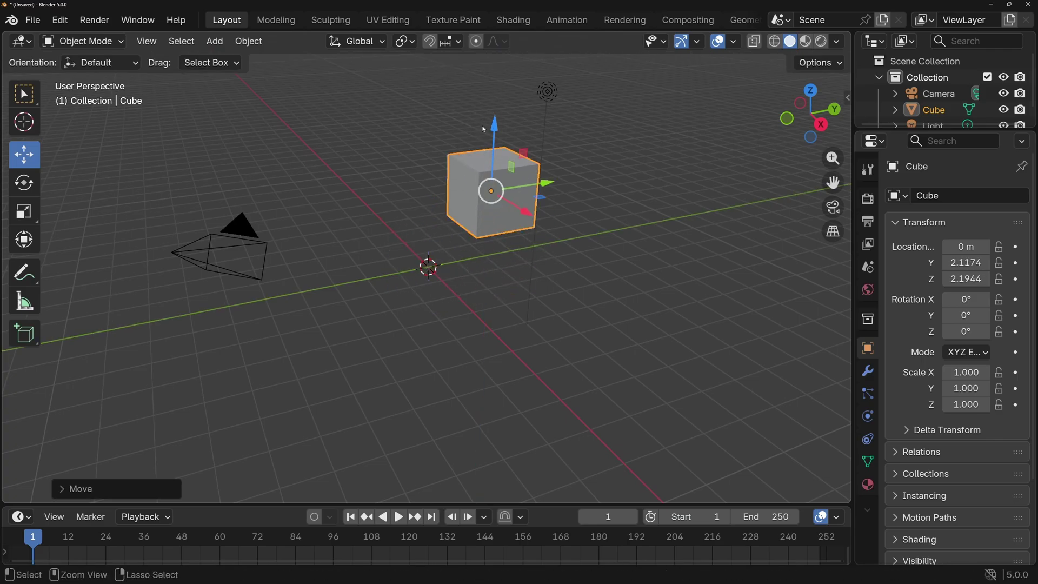
key("ctrl+z")
key("ctrl+z")
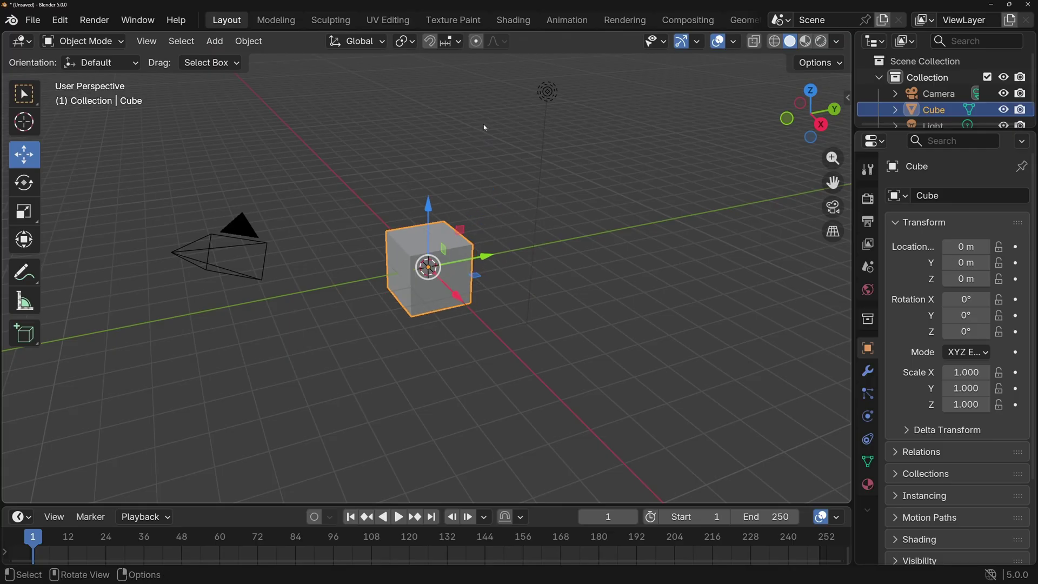
- Try rotating the cube about 77.5° around X with the Rotate tool, undo the rotation, and return to the Select Box tool
left_click(29, 182)
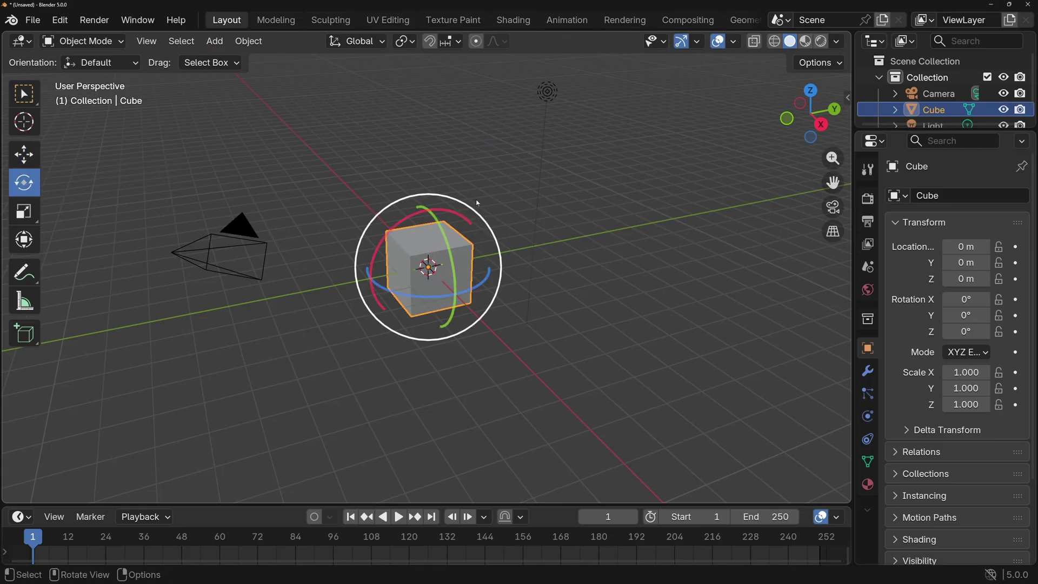
left_click_drag(453, 215, 354, 216)
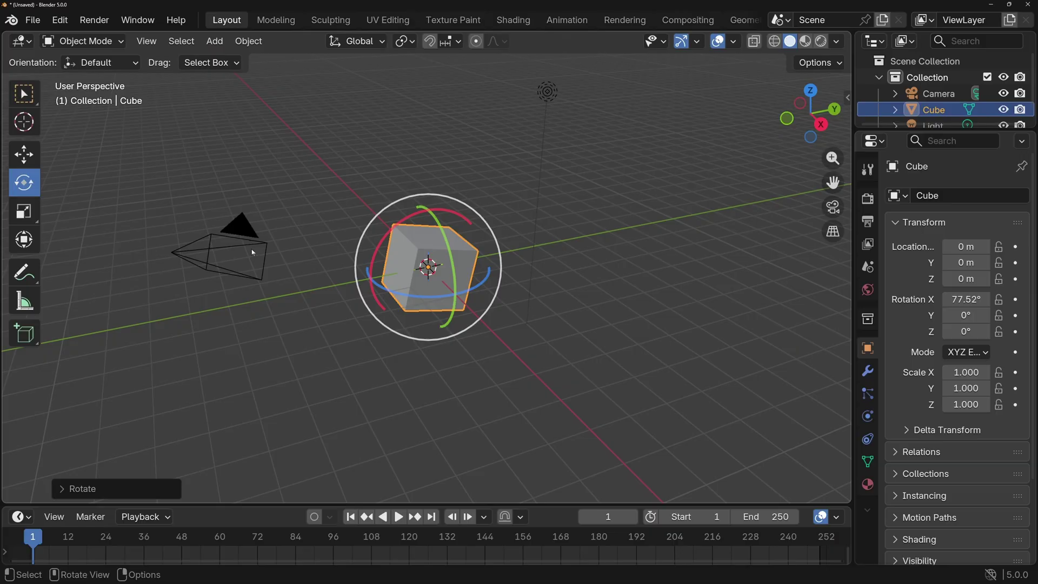
key("ctrl+z")
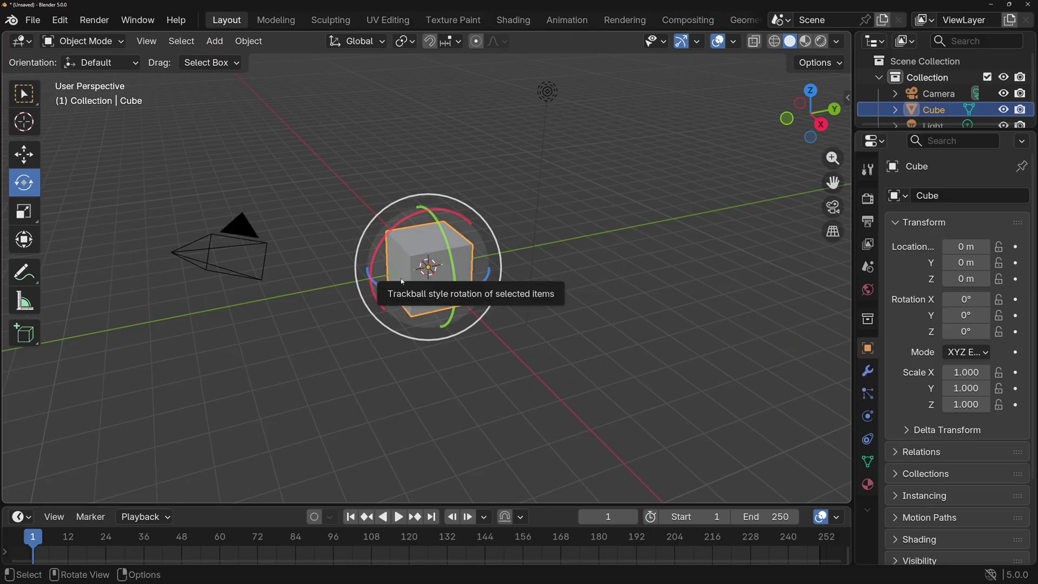
left_click(29, 99)
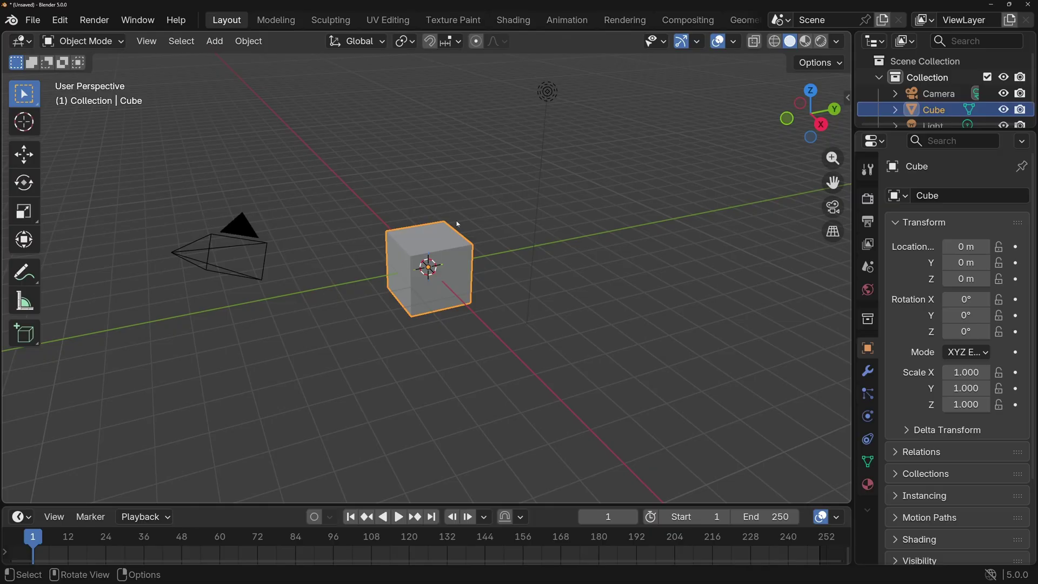
- Move the cube freely to about X 2.8, Y 7.45, Z 0.9 m, and clear its location back to the origin
key("g")
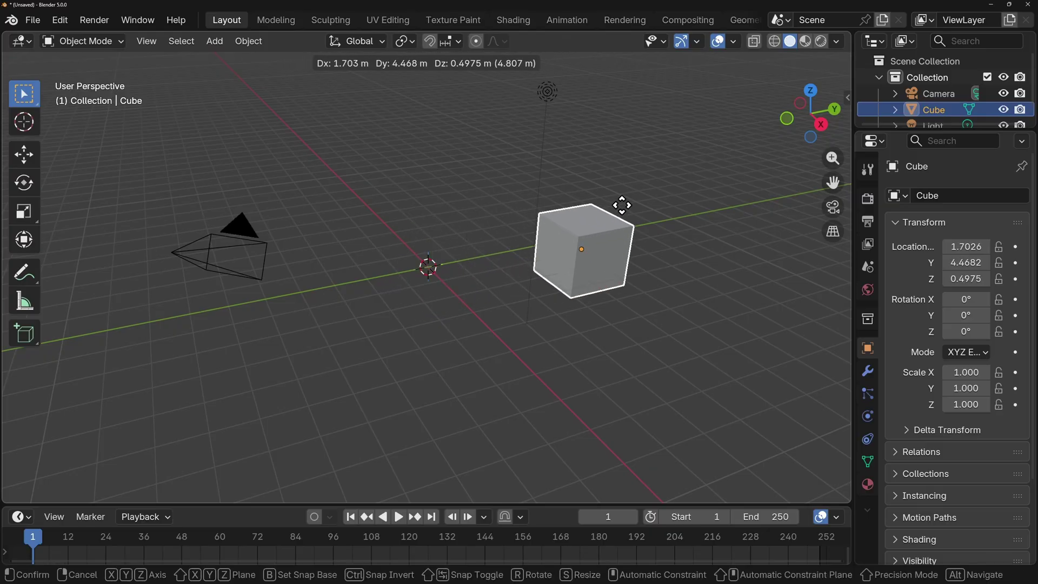
left_click(711, 187)
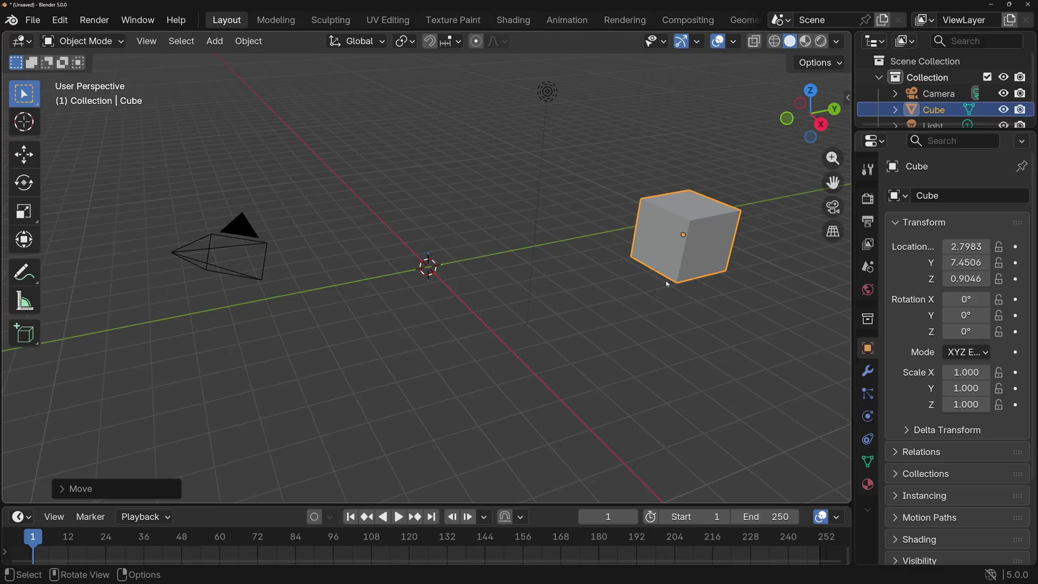
middle_click_drag(649, 157, 567, 228)
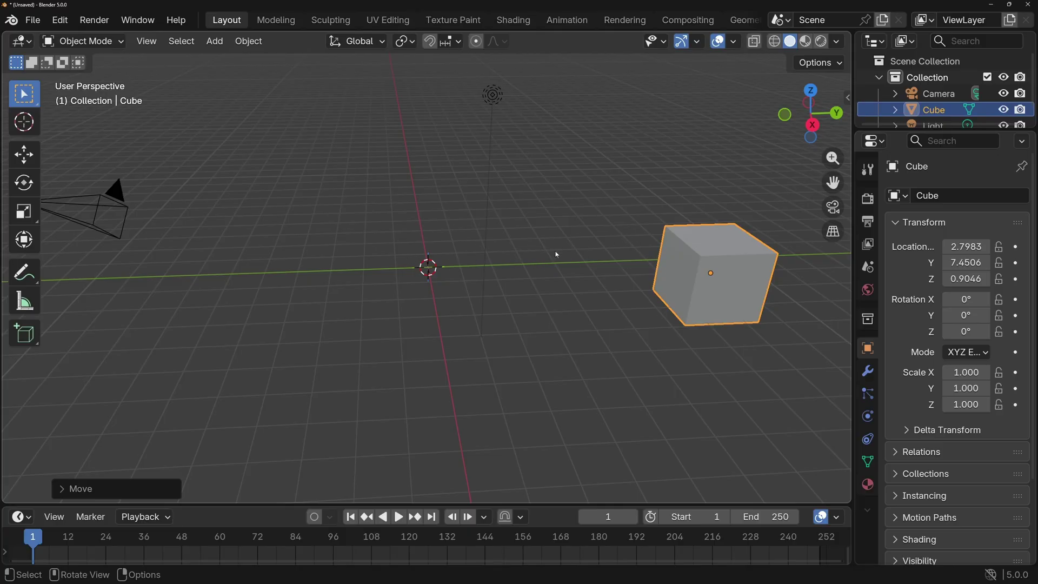
key("alt+g")
- Move the cube freely upward to about X -0.73, Y 1.86, Z 3.35 m, try another free move, and clear its location
middle_click_drag(393, 276, 527, 245)
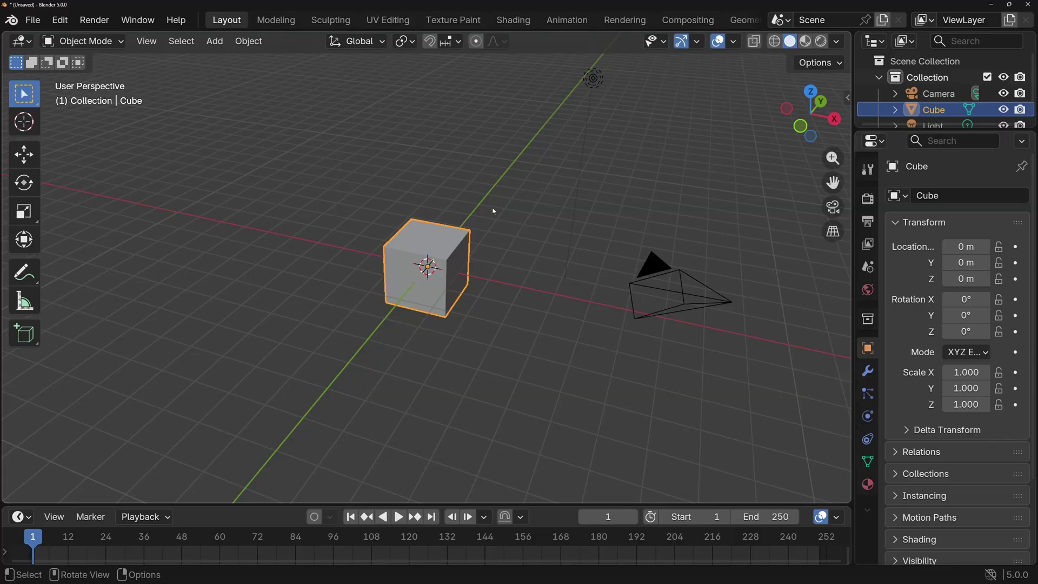
key("g")
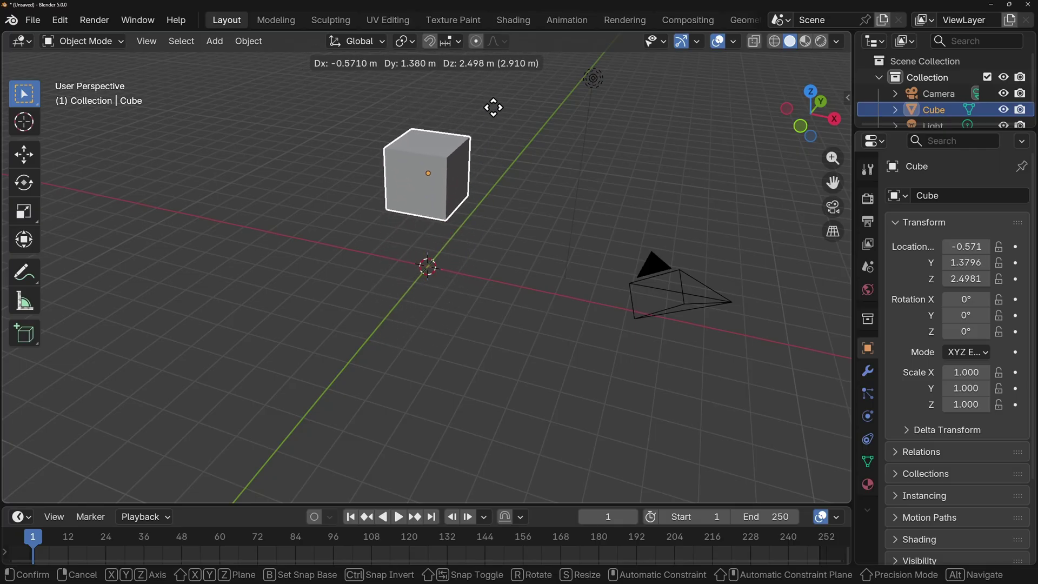
left_click(494, 82)
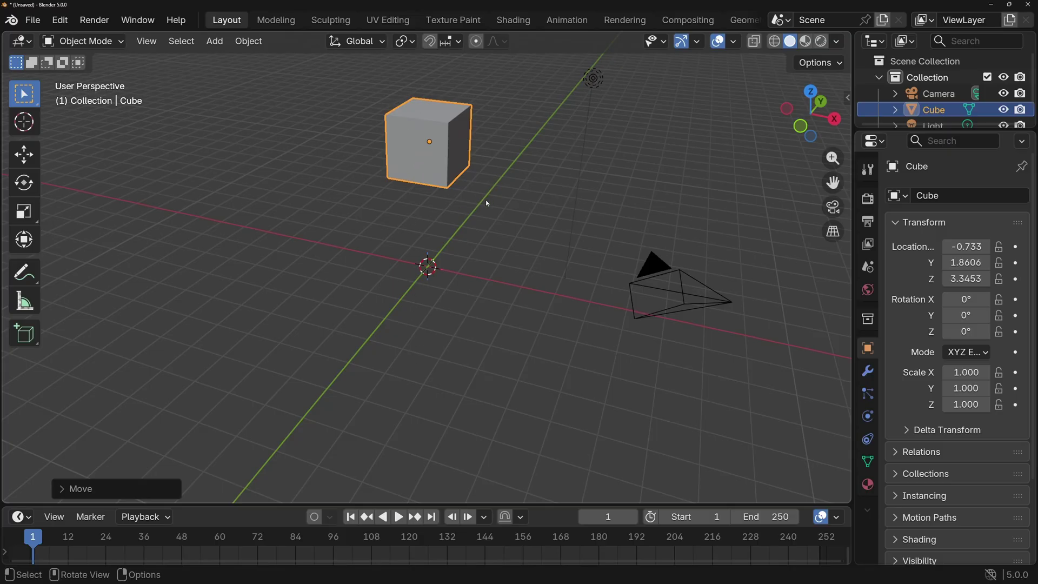
key("g")
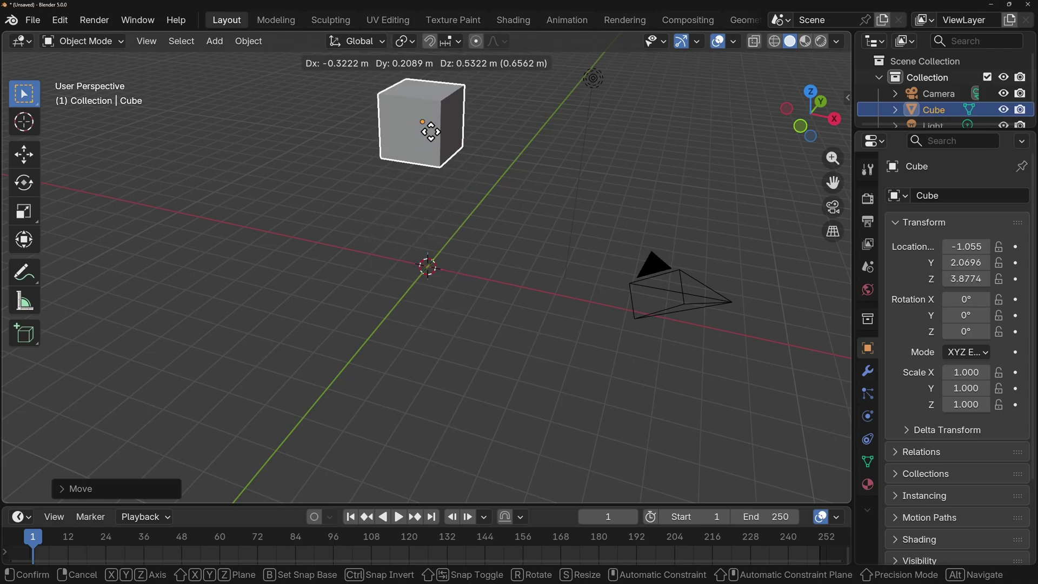
left_click(488, 185)
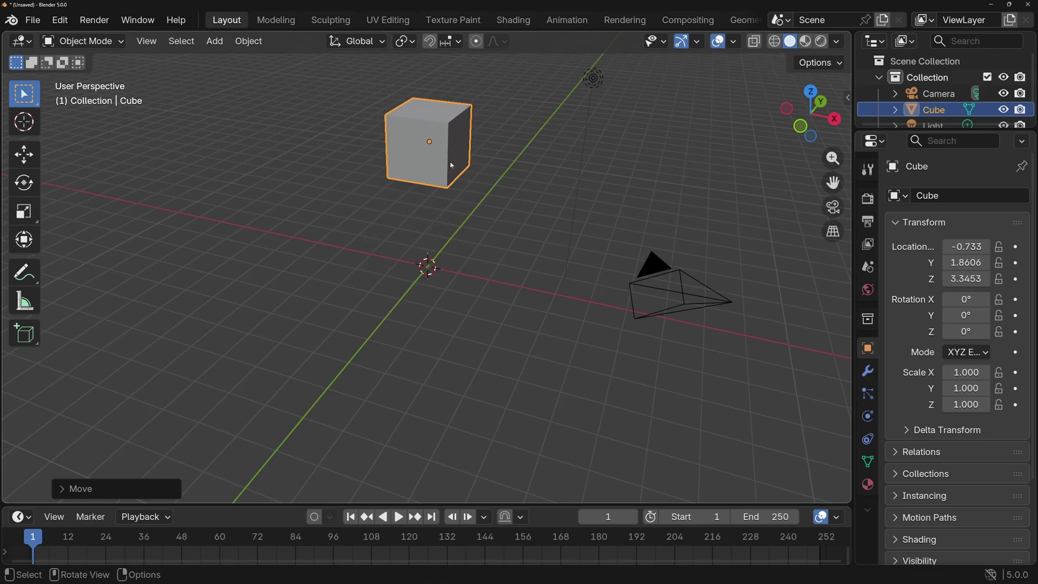
key("alt+g")
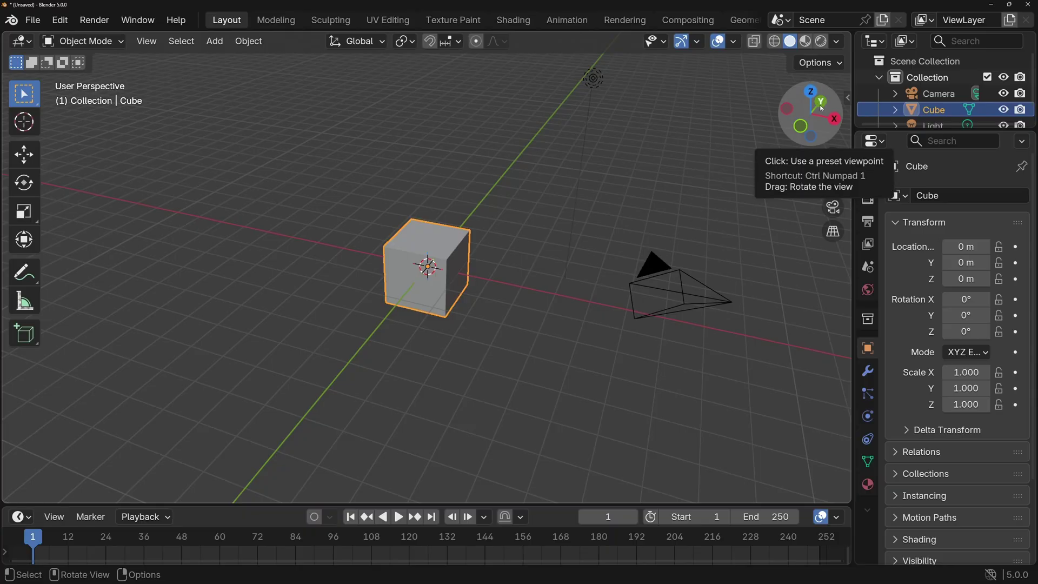
- Examine the cube from the front, right, left and top orthographic viewpoints
left_click(800, 126)
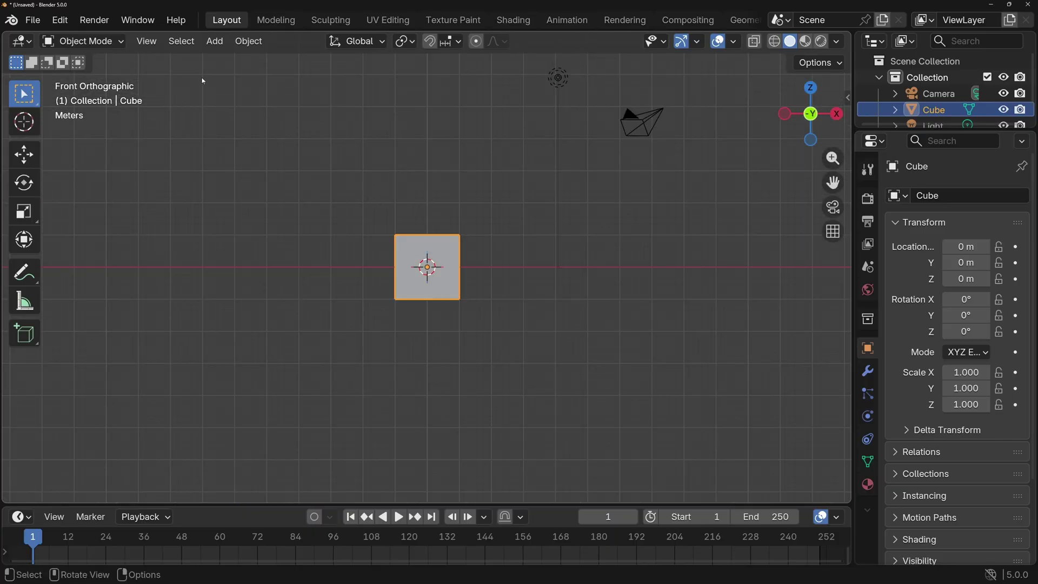
left_click(837, 113)
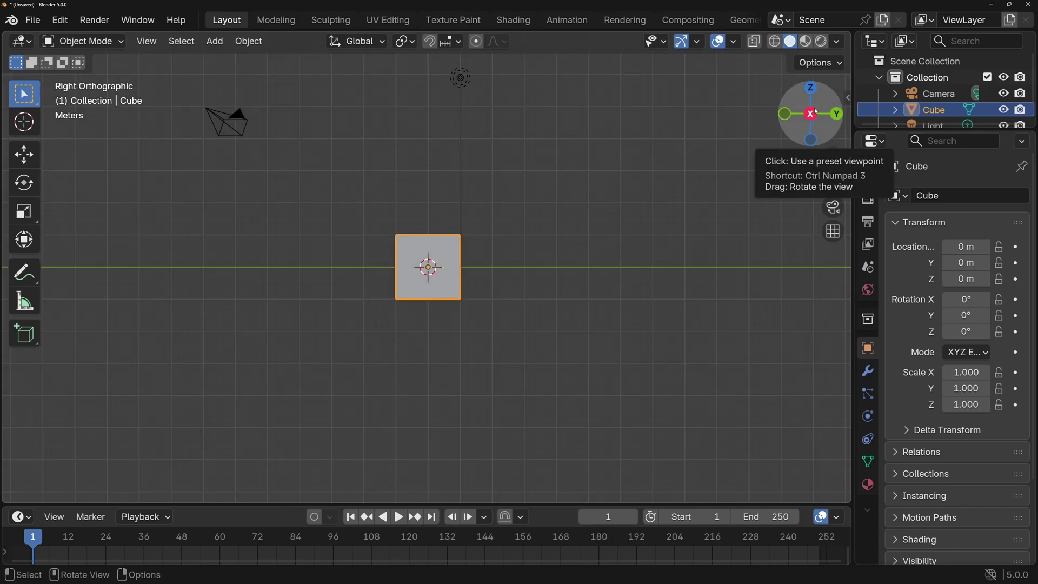
left_click(811, 114)
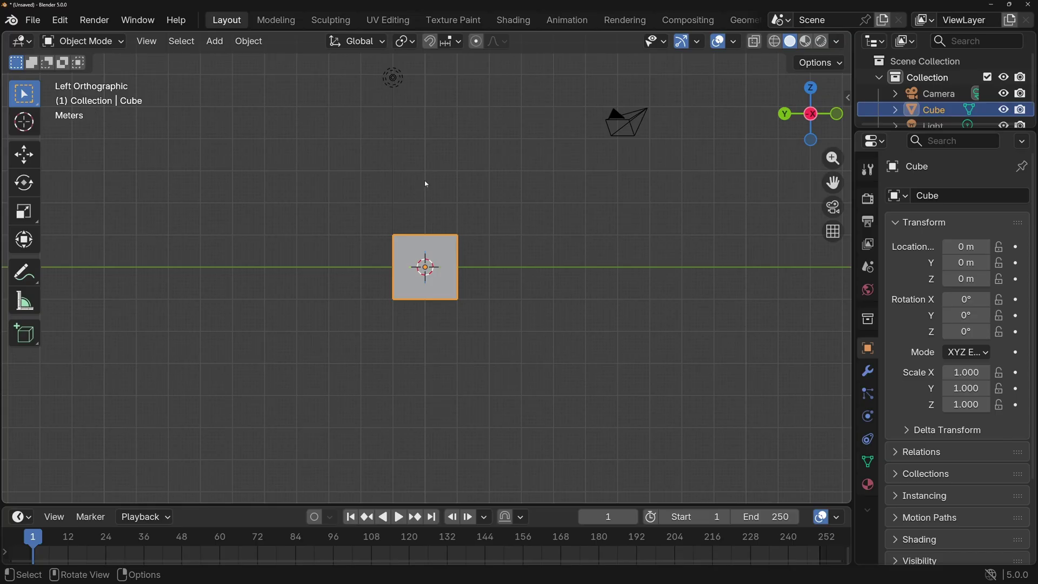
key("KP_1")
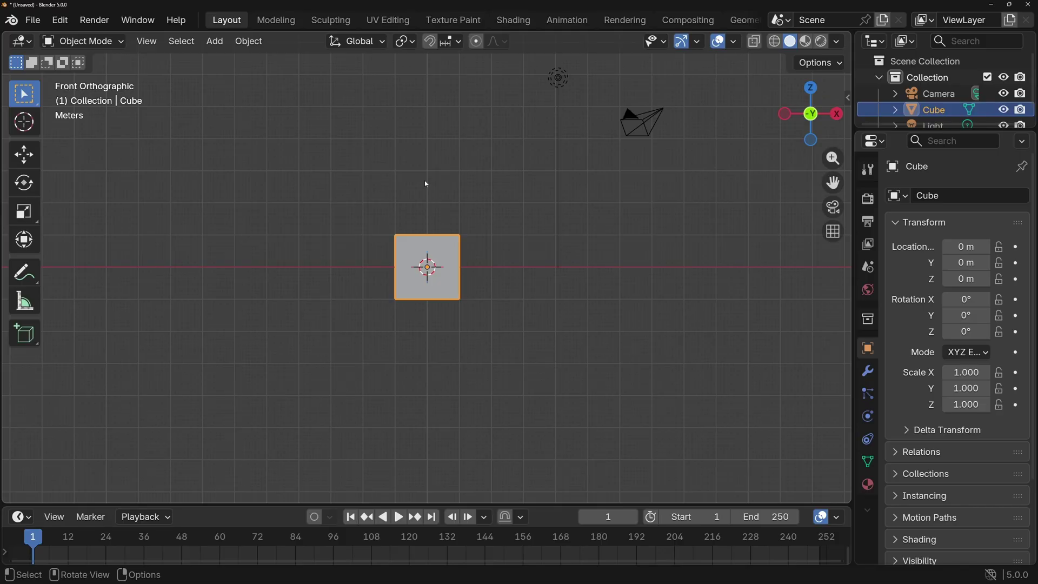
key("KP_3")
key("KP_7")
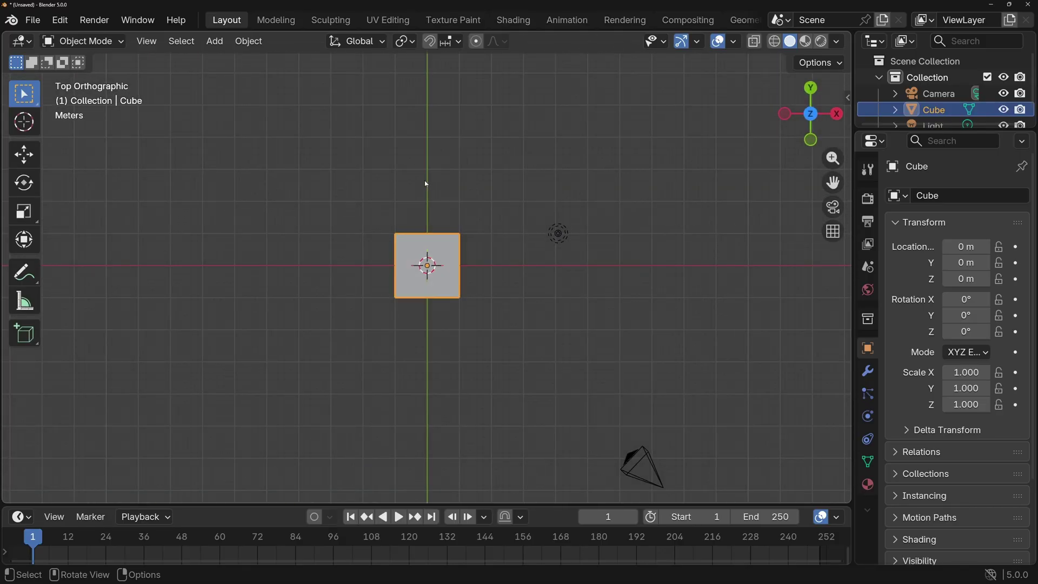
- Try moving the cube freely in the front orthographic view and in the top orthographic view, cancelling each move
key("KP_1")
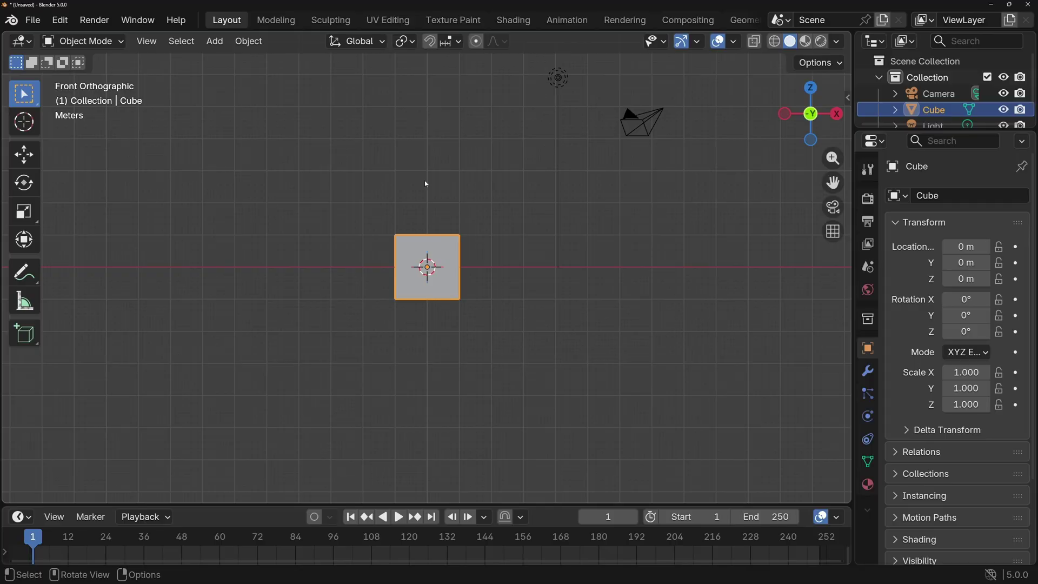
key("g")
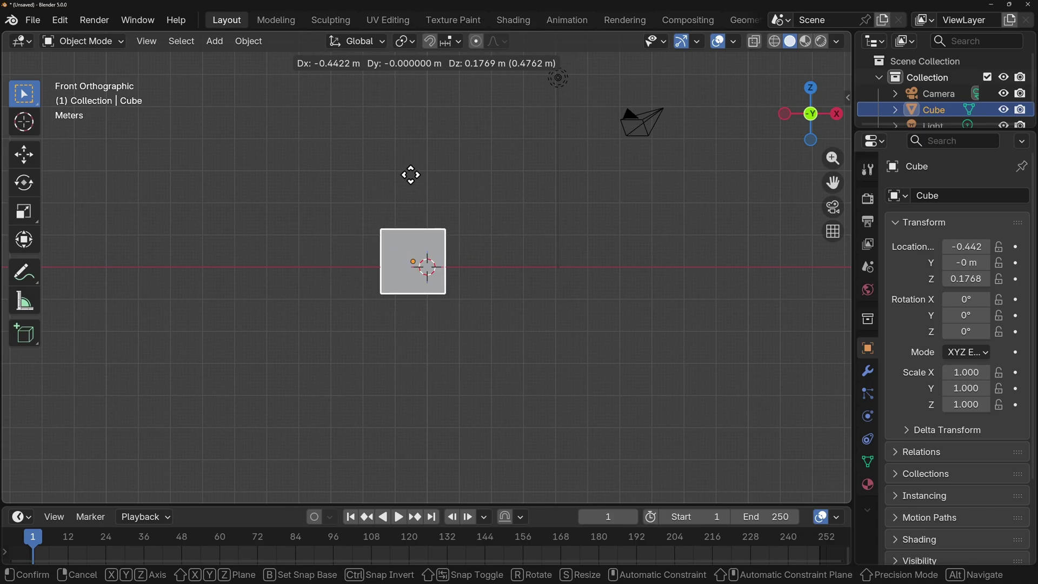
key("Escape")
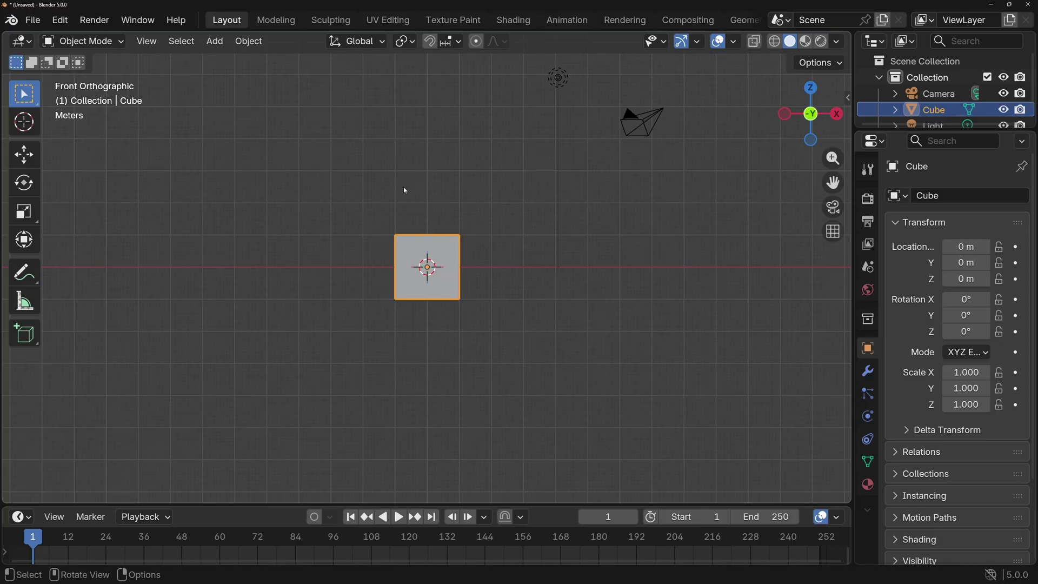
key("KP_7")
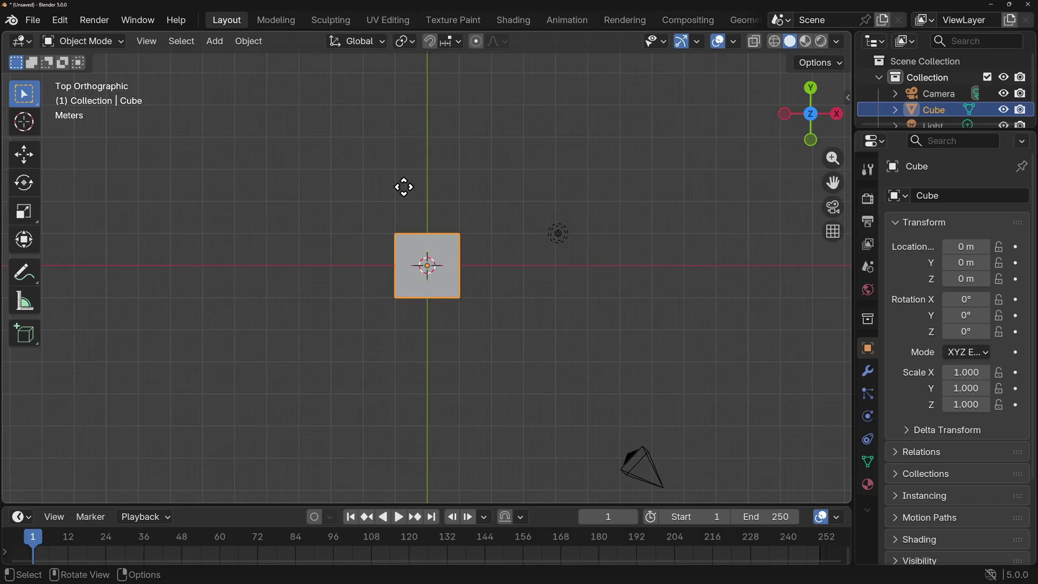
key("g")
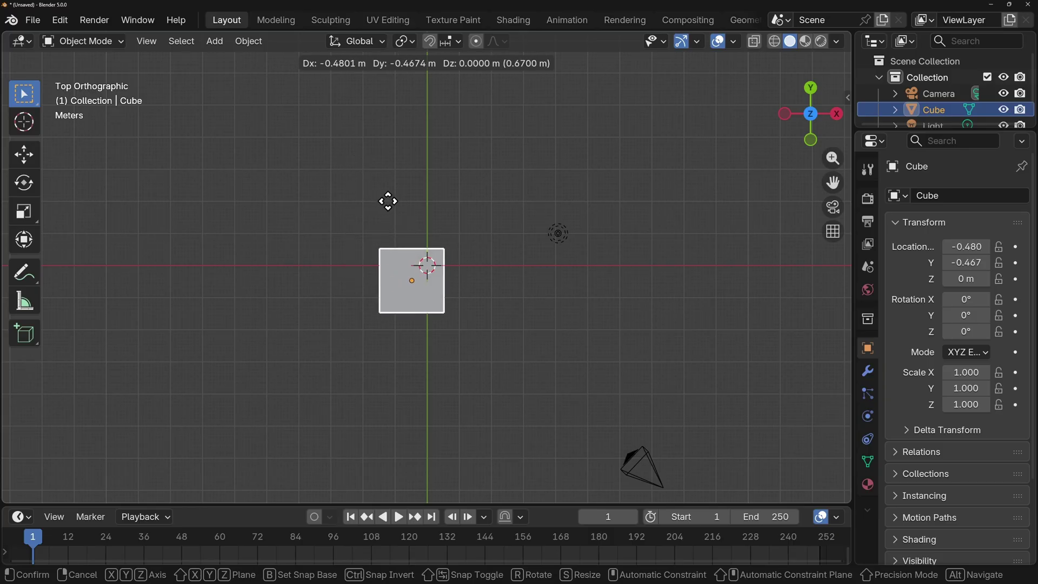
key("Escape")
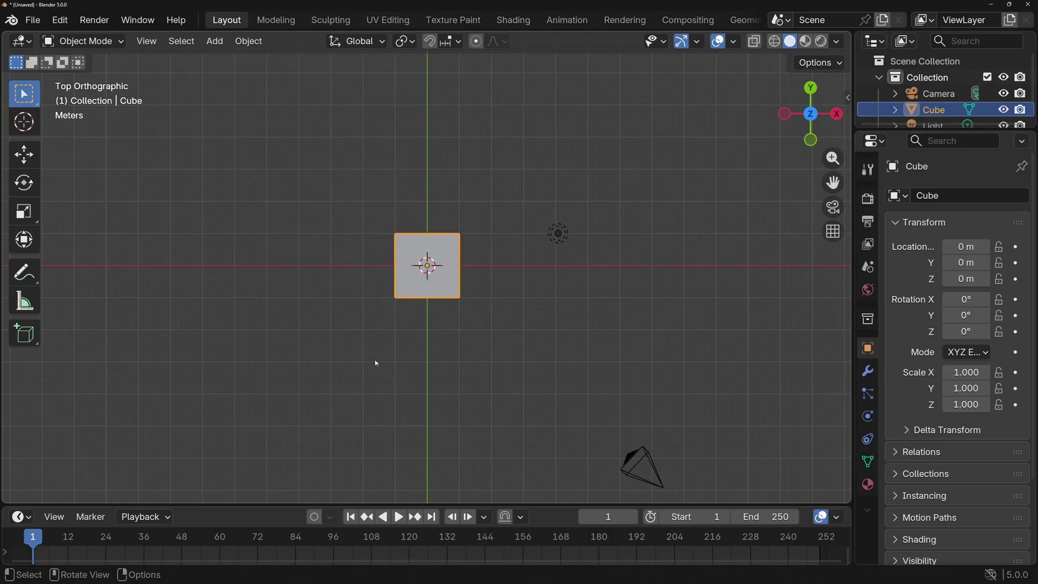
- Try rotating the cube freely from two different perspective viewing angles, cancelling each rotation
middle_click_drag(410, 382, 236, 148)
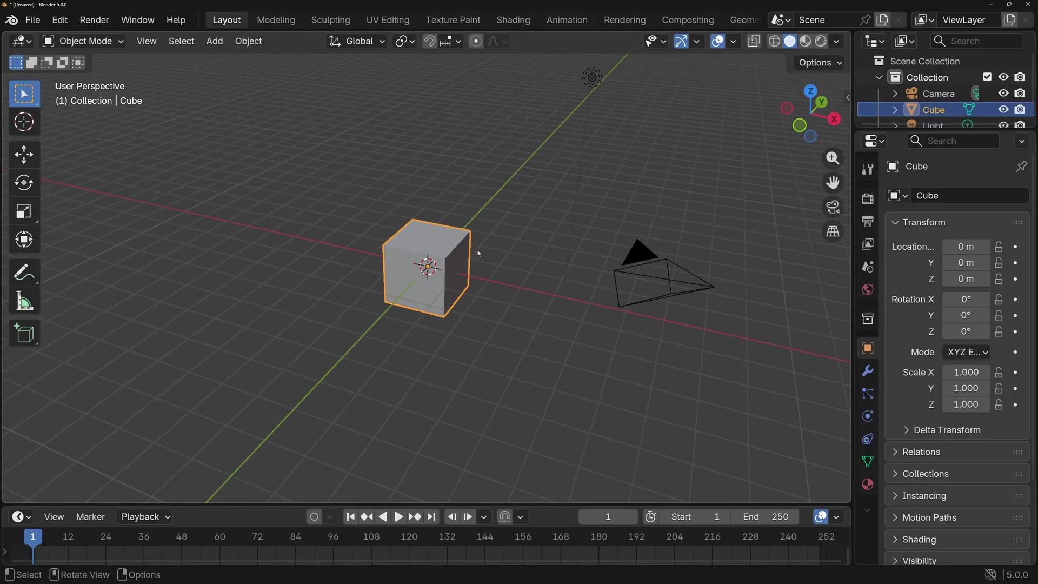
key("r")
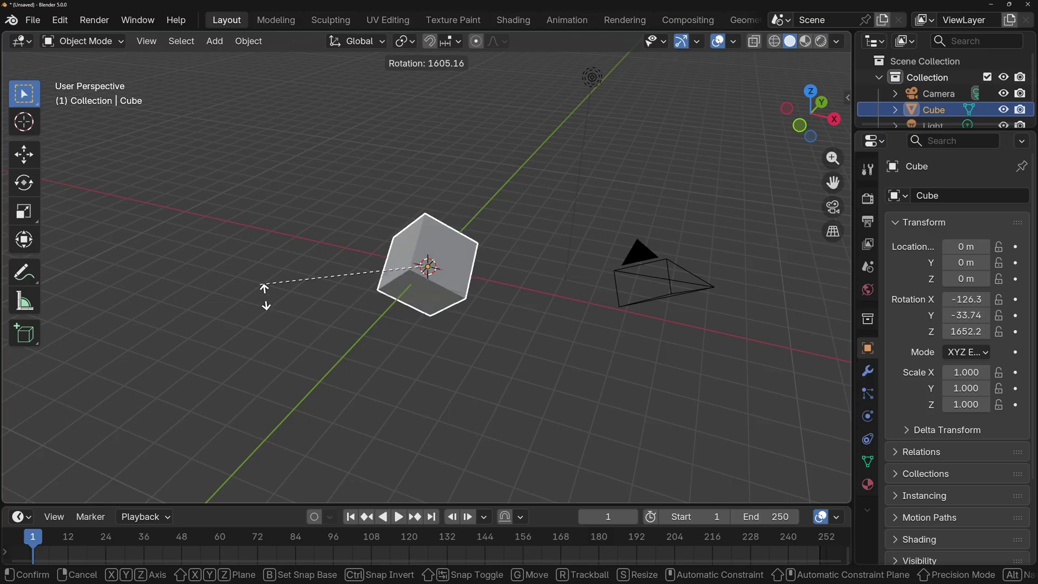
key("Escape")
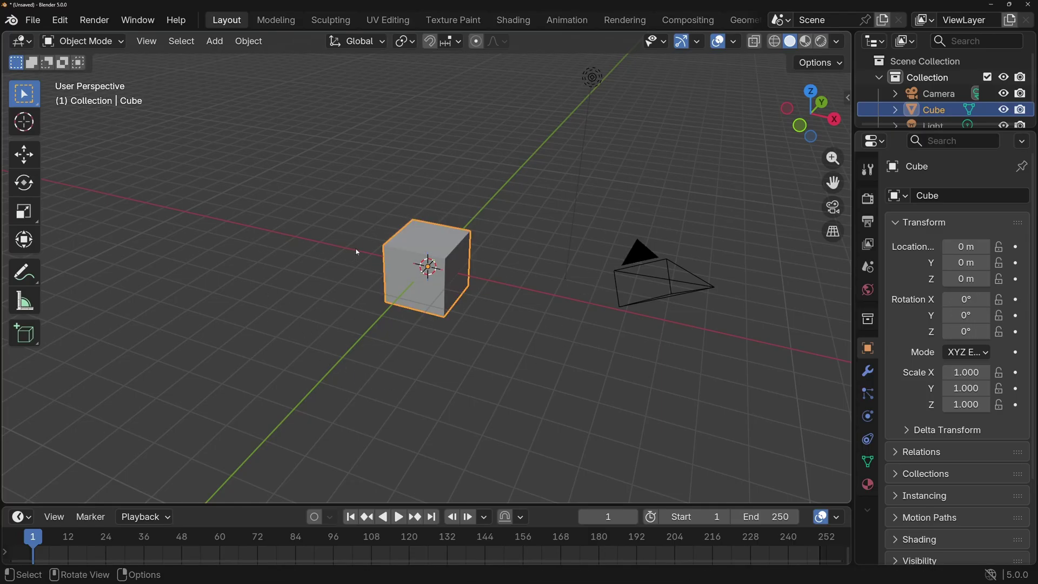
middle_click_drag(170, 287, 425, 386)
key("r")
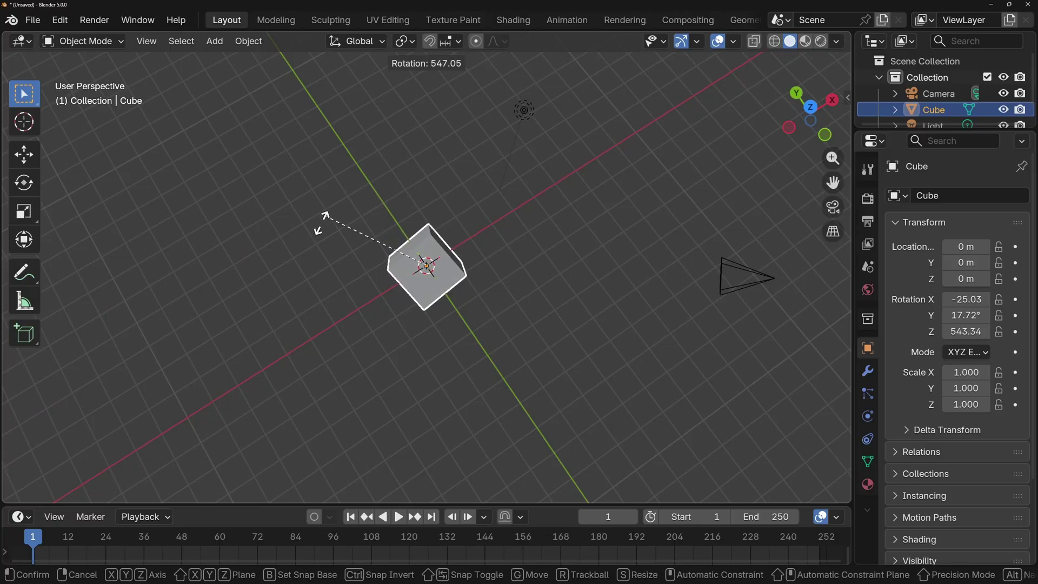
key("Escape")
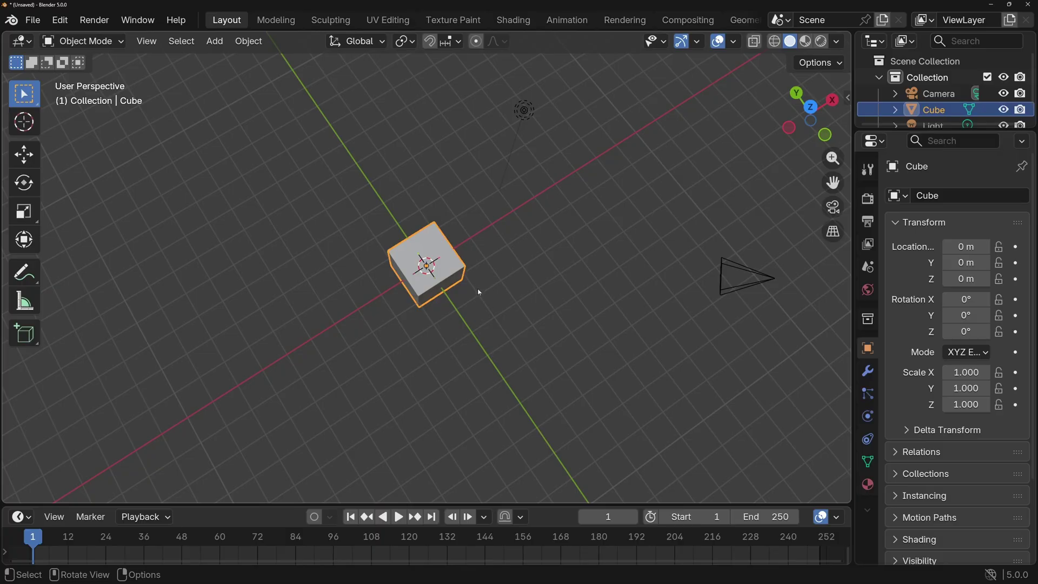
- Try rotating the cube about 26° in the front orthographic view and cancel the rotation
key("KP_1")
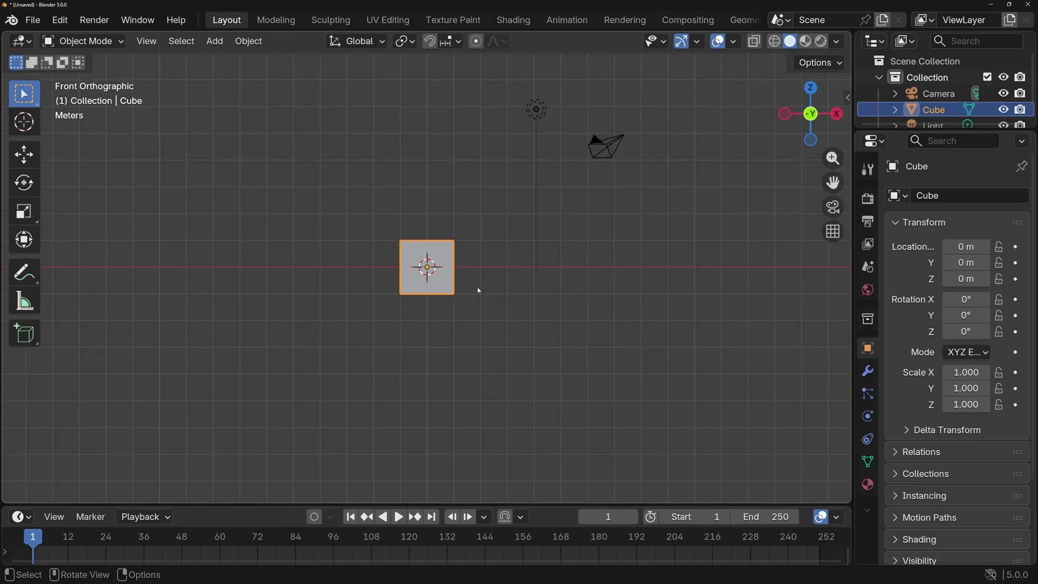
key("r")
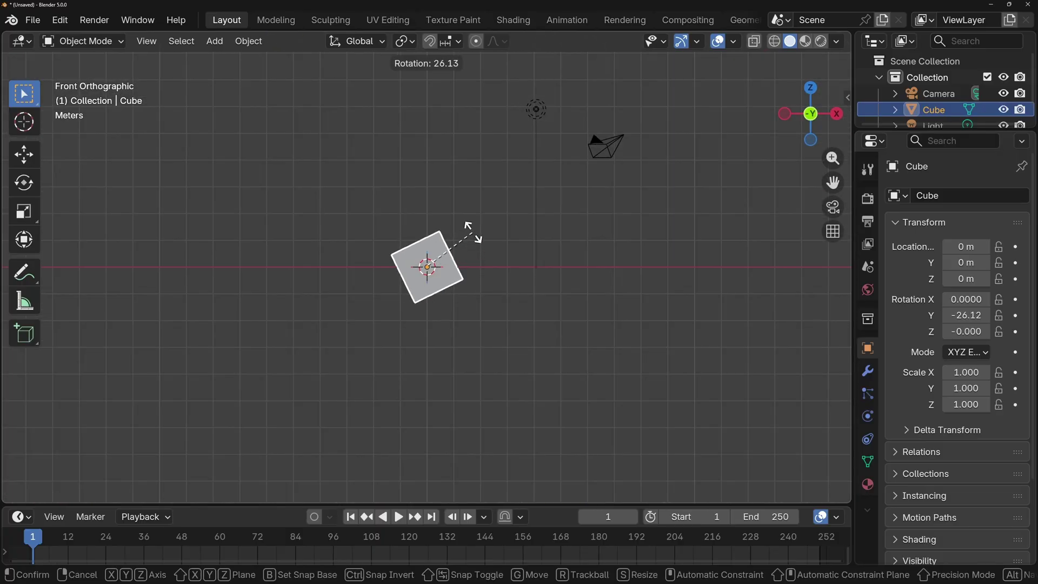
key("Escape")
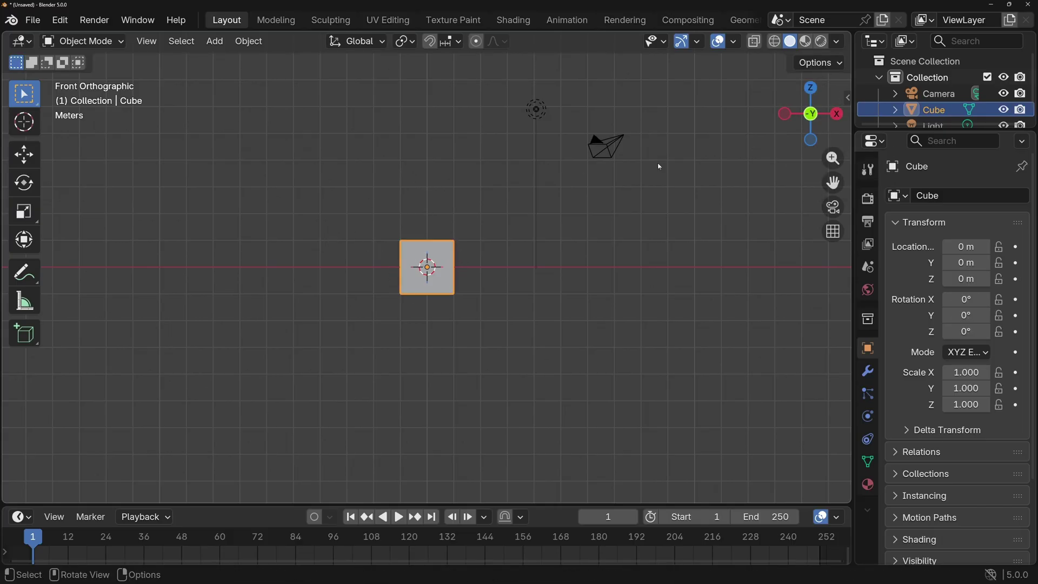
- Try rotating the cube freely in the front orthographic view and in the top orthographic view, cancelling each rotation
key("r")
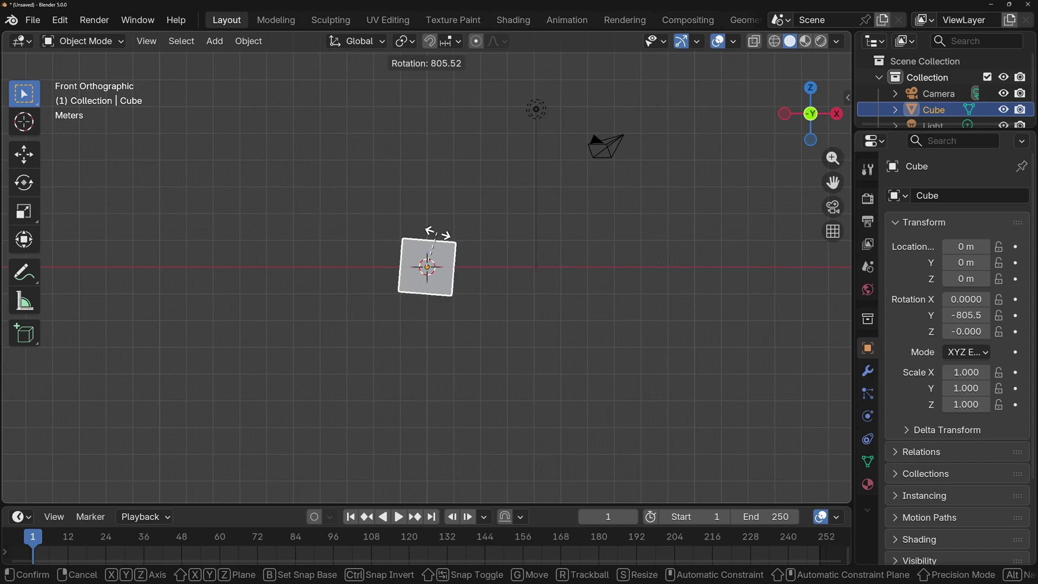
key("Escape")
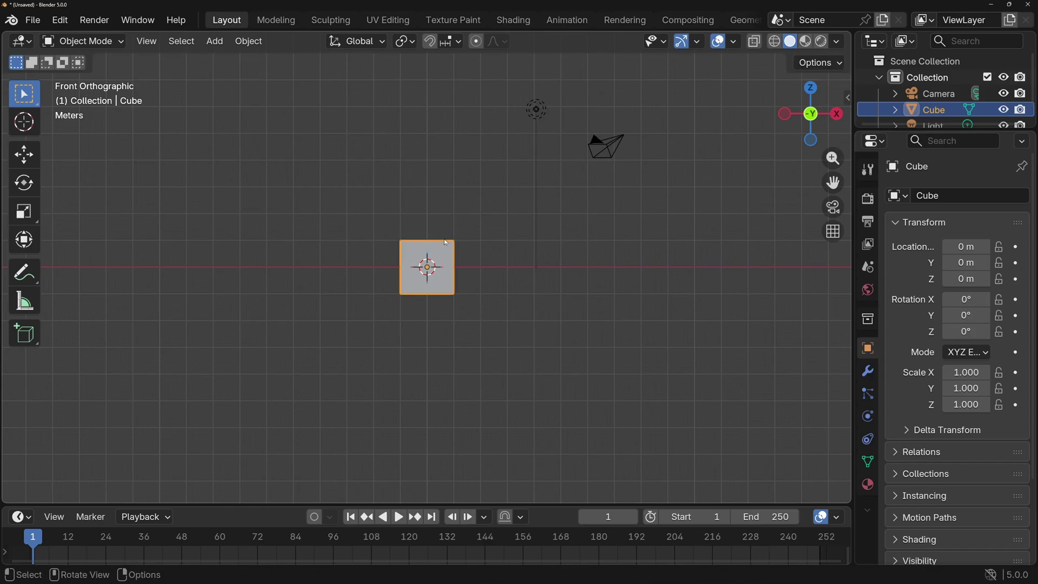
key("KP_7")
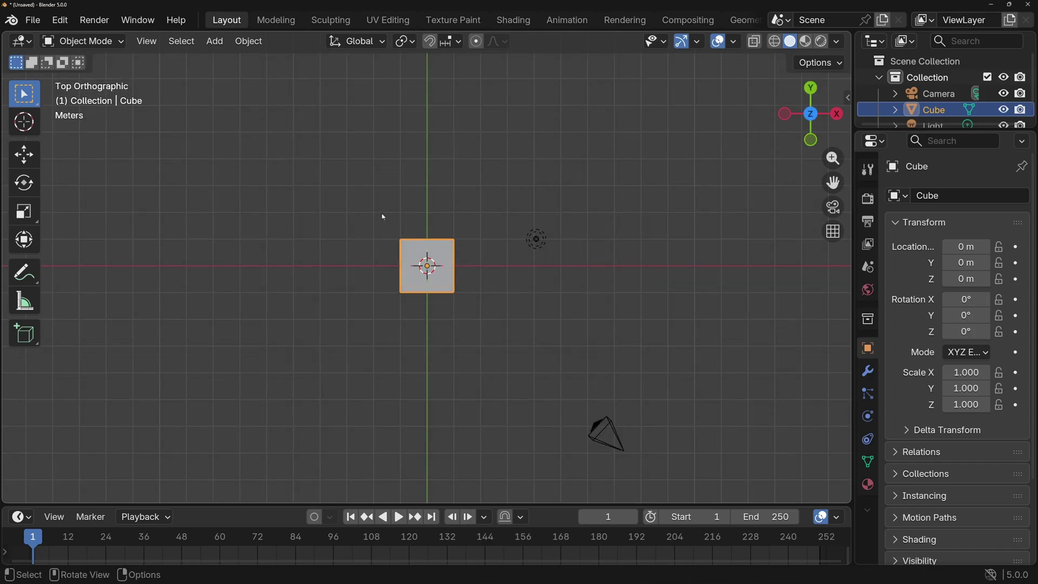
key("r")
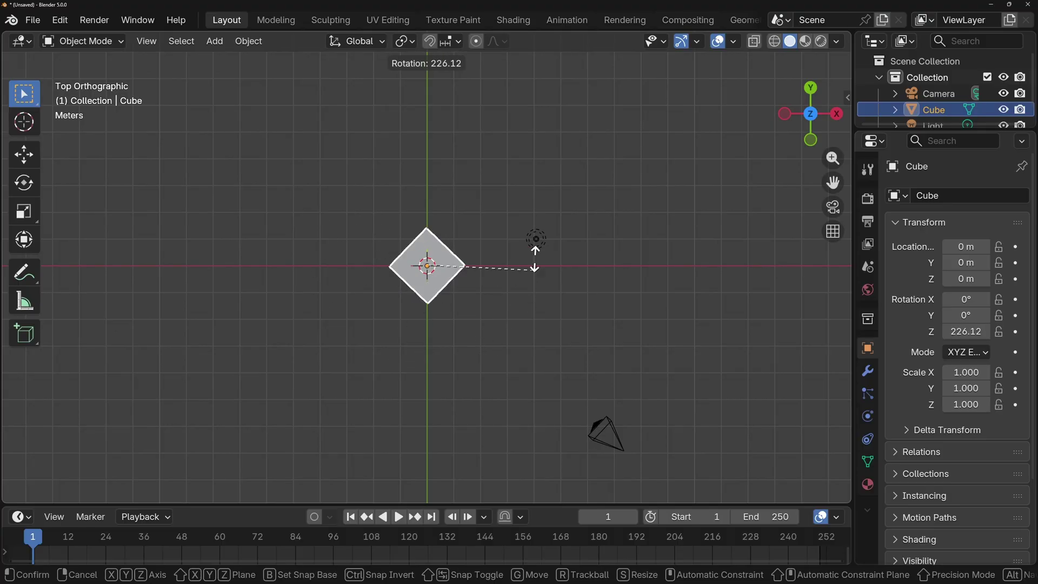
key("Escape")
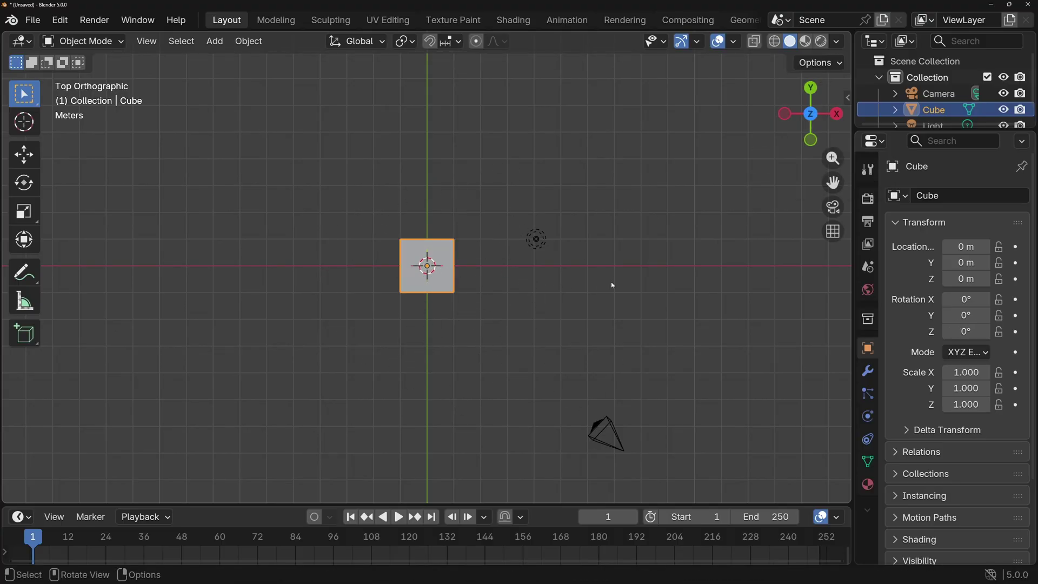
key("r")
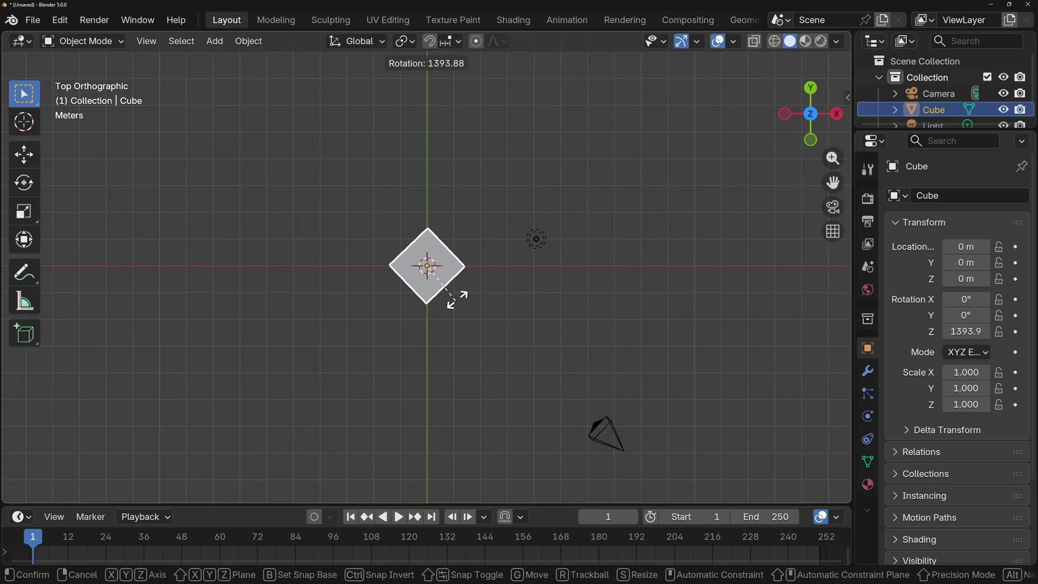
key("Escape")
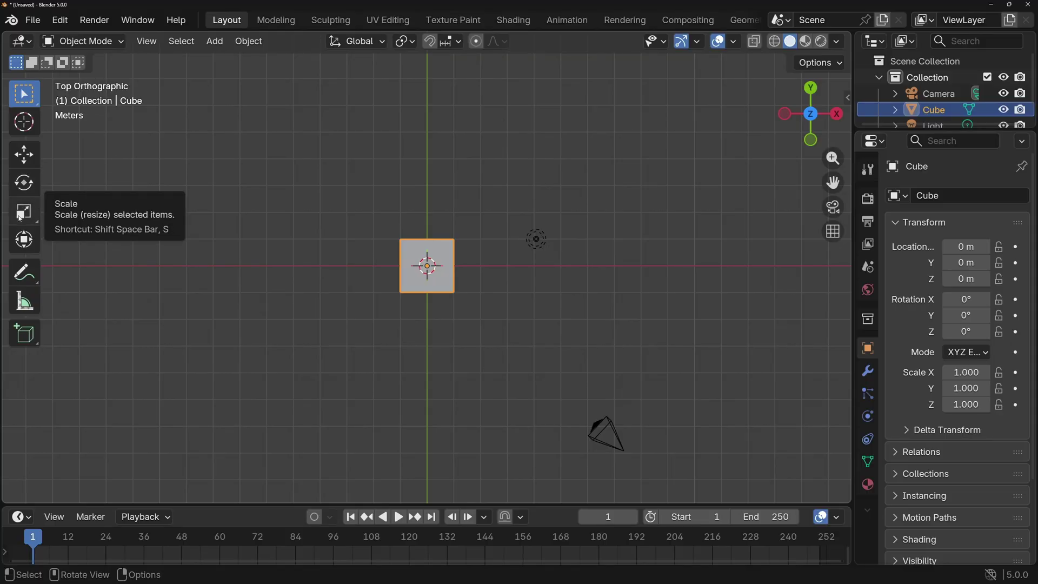
- Scale the cube uniformly to about 0.583 in perspective, undo it, and try a second free enlargement that is cancelled
middle_click_drag(562, 309, 550, 203)
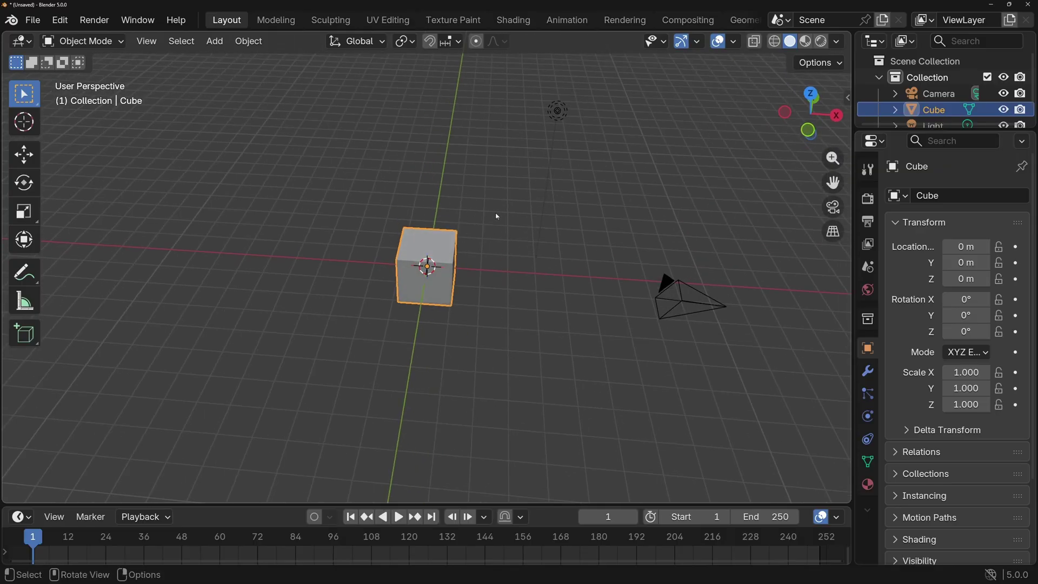
key("s")
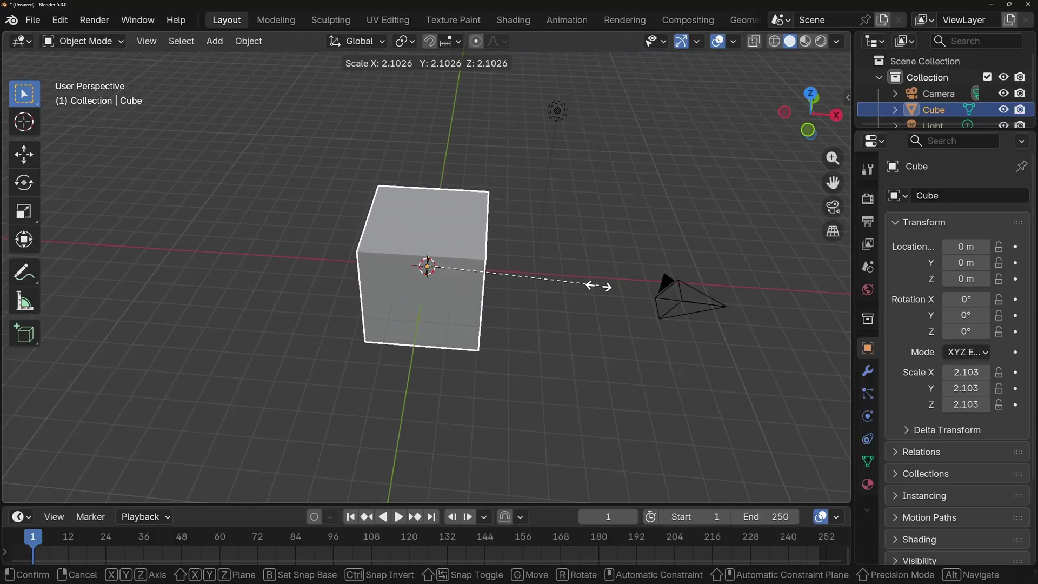
left_click(463, 275)
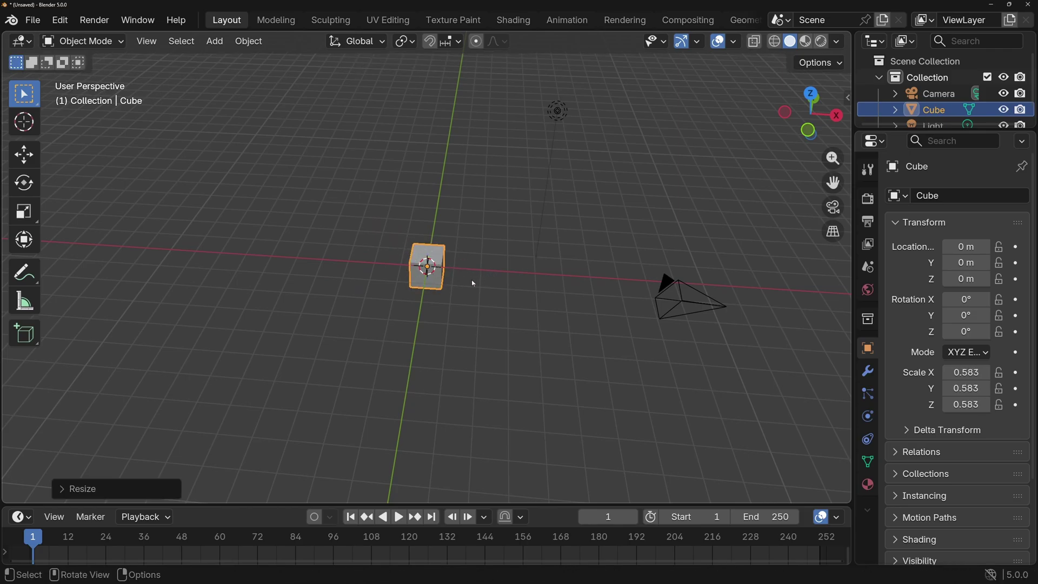
key("ctrl+z")
key("s")
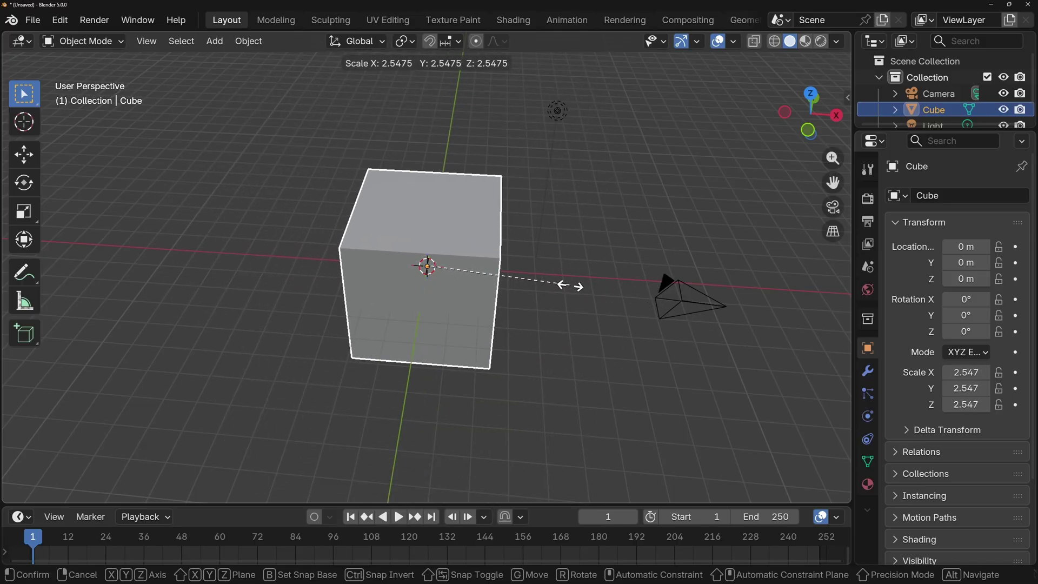
key("Escape")
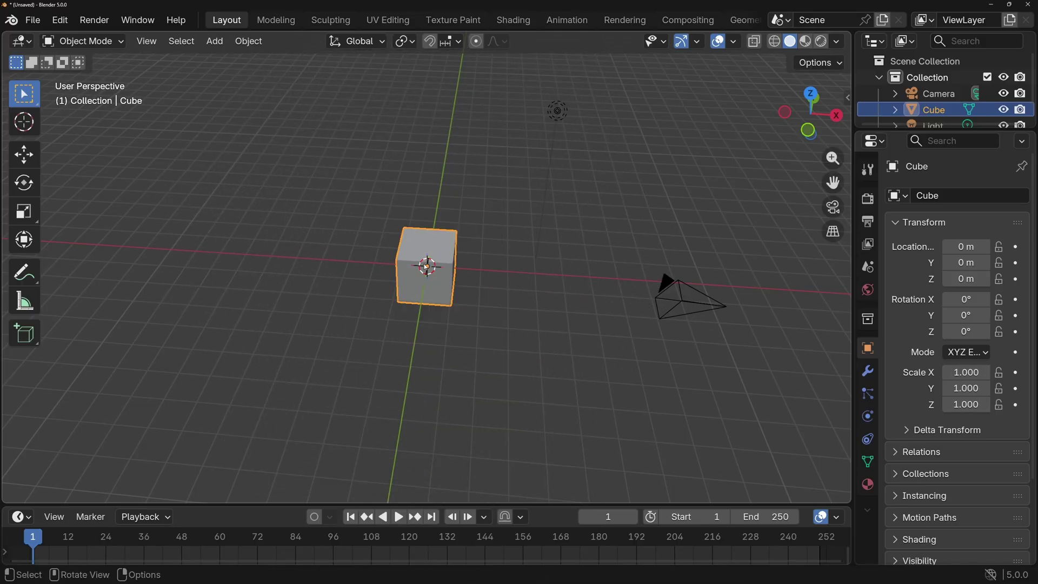
- Try out the Scale tool, return to the selection tool, and try scaling the cube uniformly to about 2.8, cancelling it
left_click(23, 211)
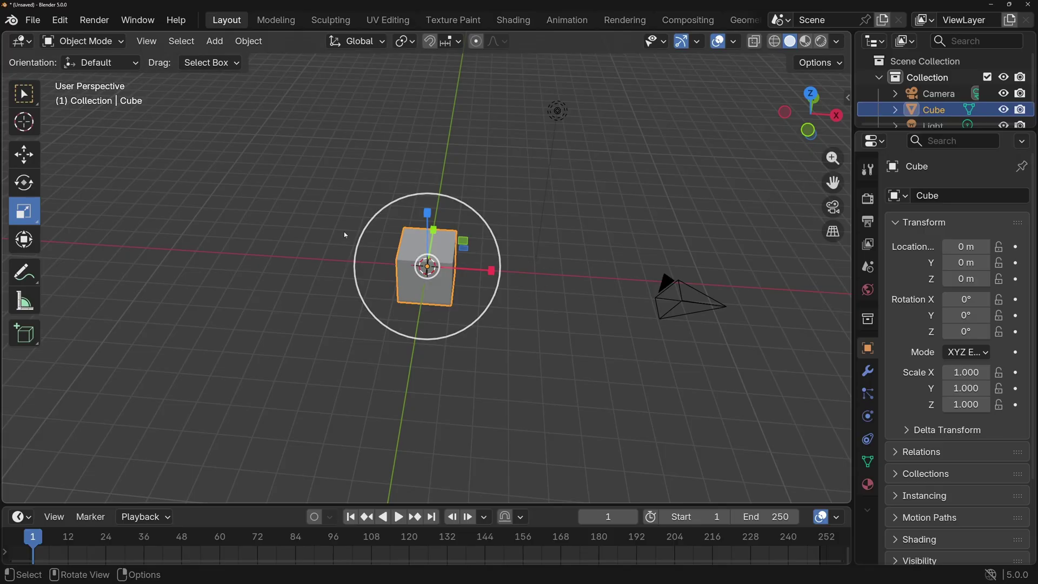
left_click(24, 94)
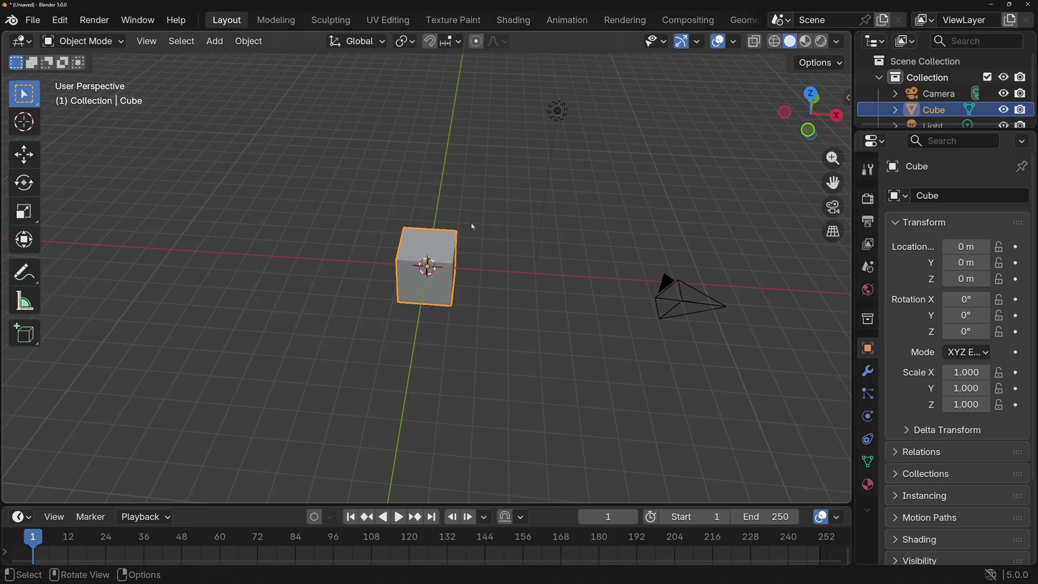
key("s")
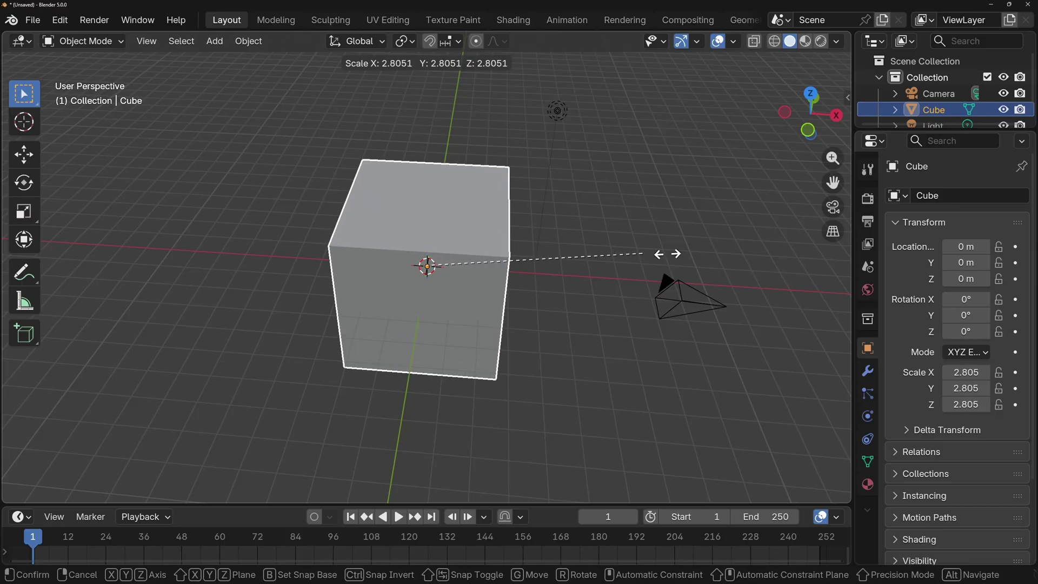
right_click(591, 245)
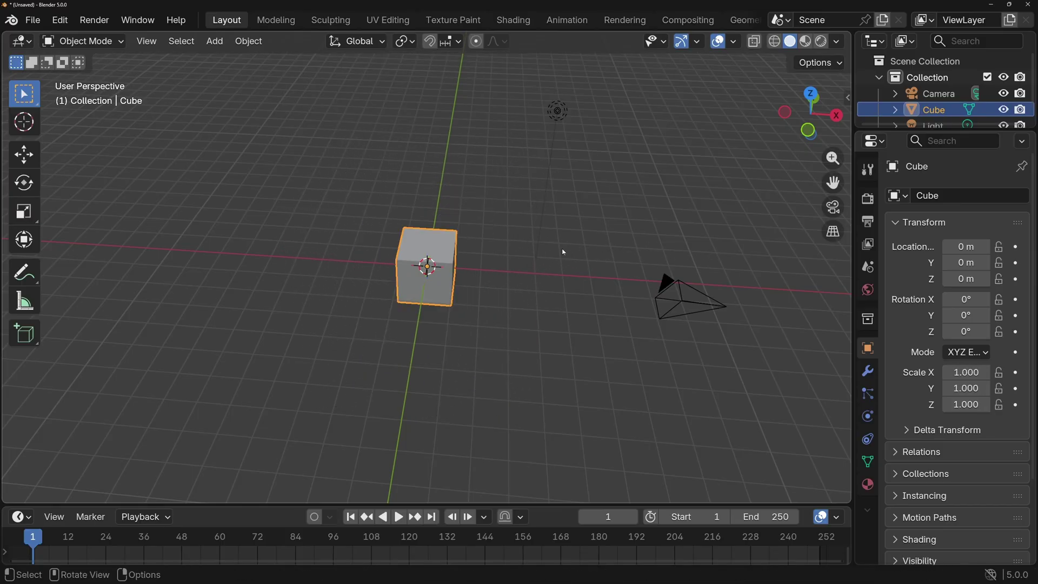
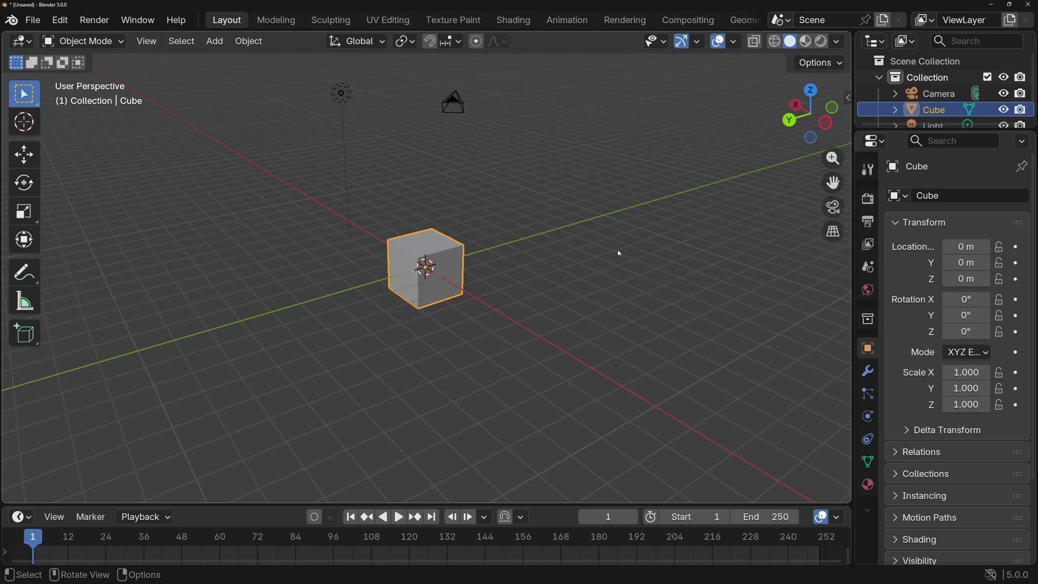
- Move the cube in snapped 1 m increments back to the origin, and raise it 1 m along Z in the front orthographic view
key("g")
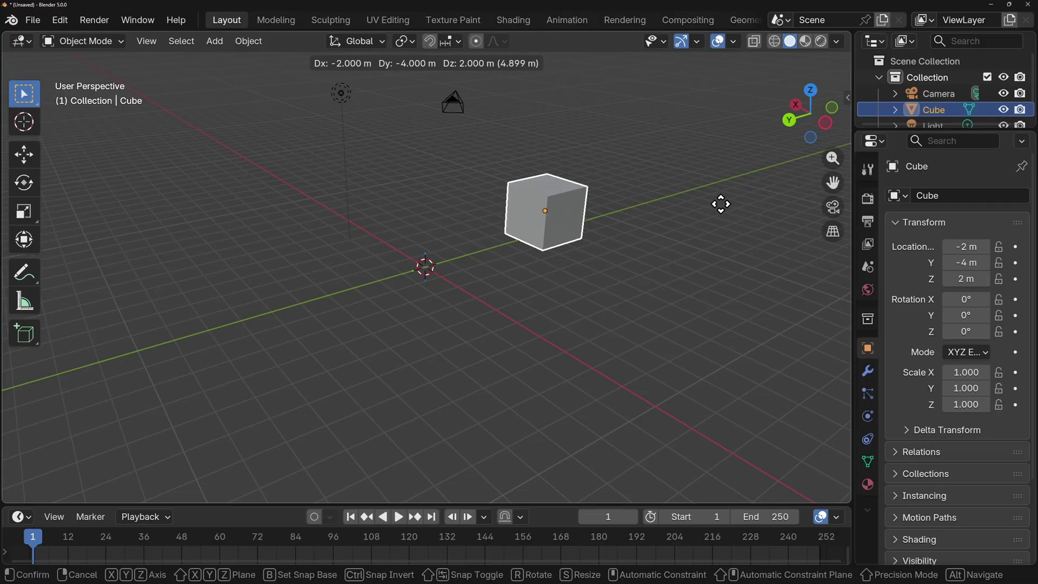
left_click(604, 244)
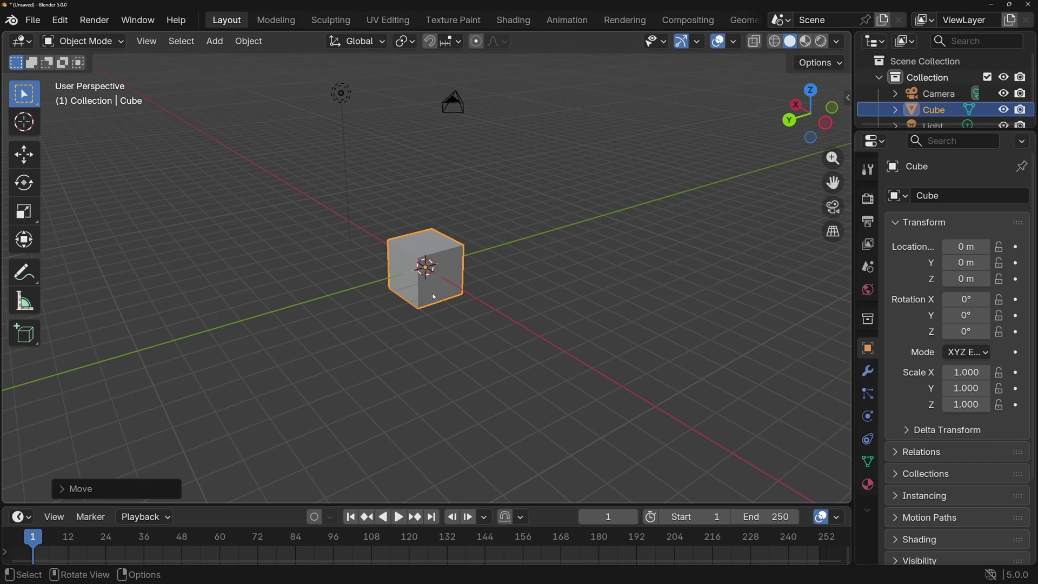
key("KP_1")
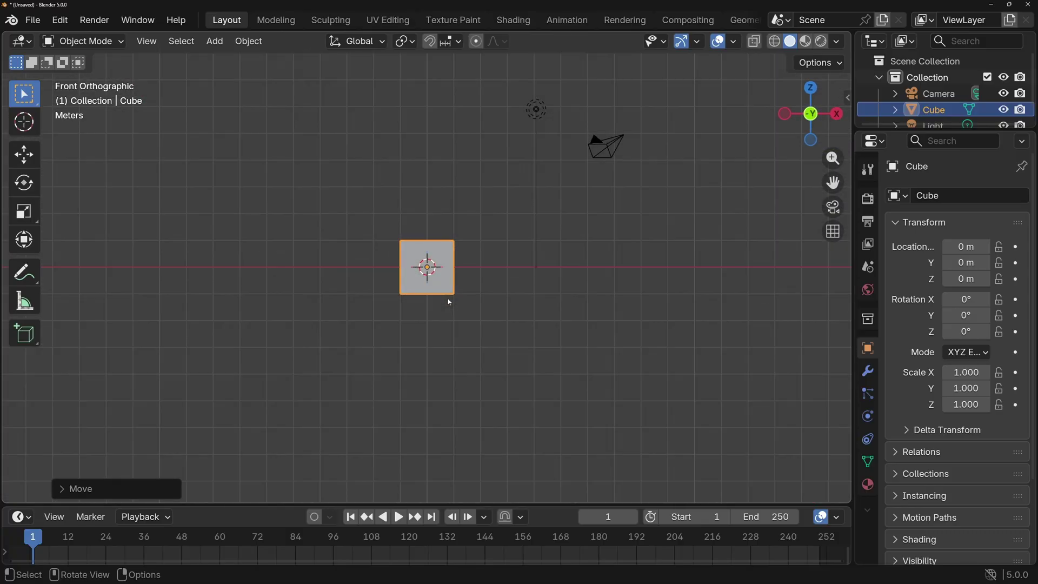
key("g")
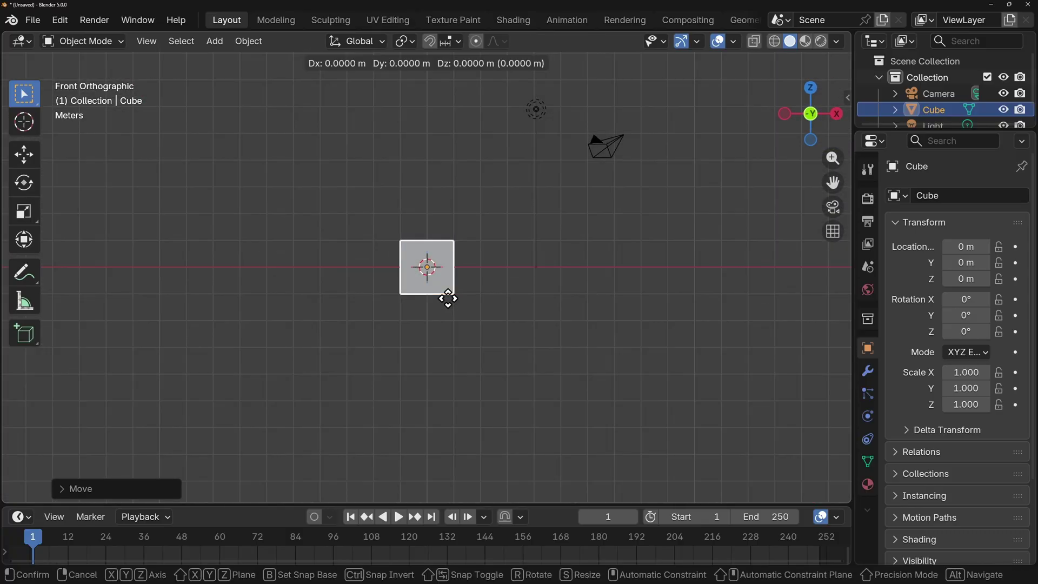
left_click(453, 266)
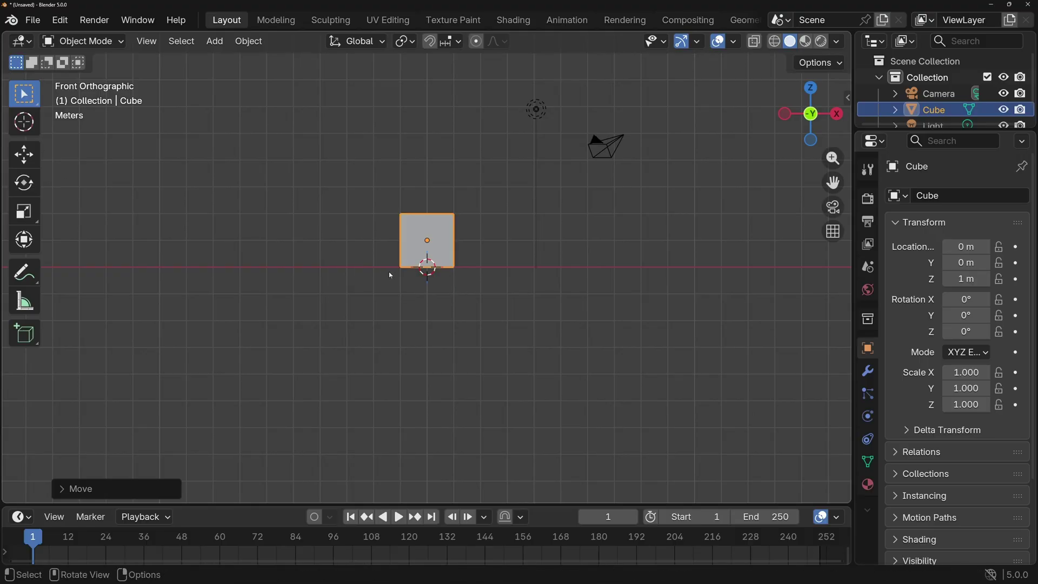
middle_click_drag(543, 268, 463, 286)
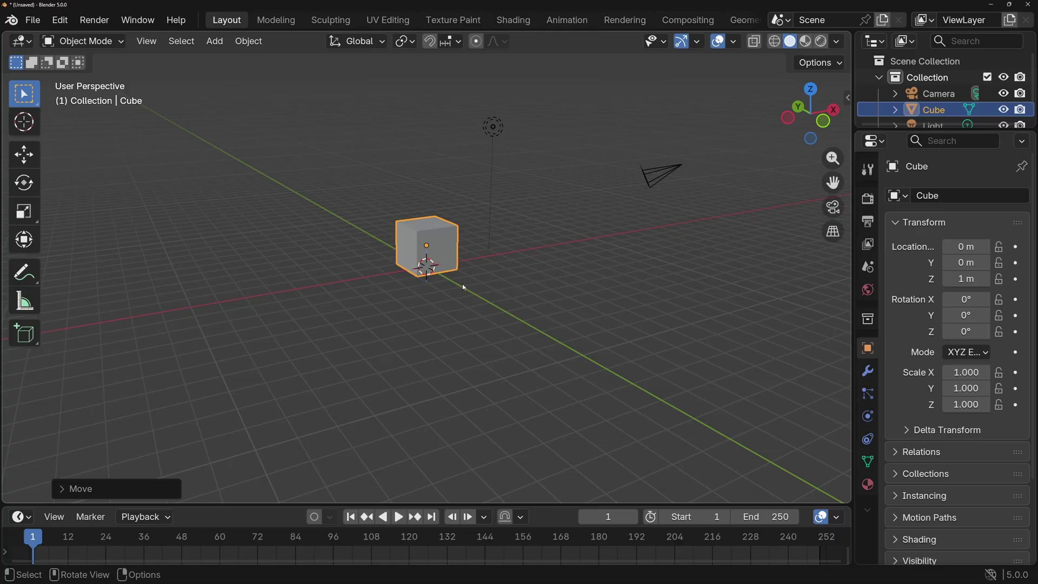
- Try rotating the cube in snapped 5° increments in the top orthographic view, including to 25°, cancelling each rotation
key("KP_7")
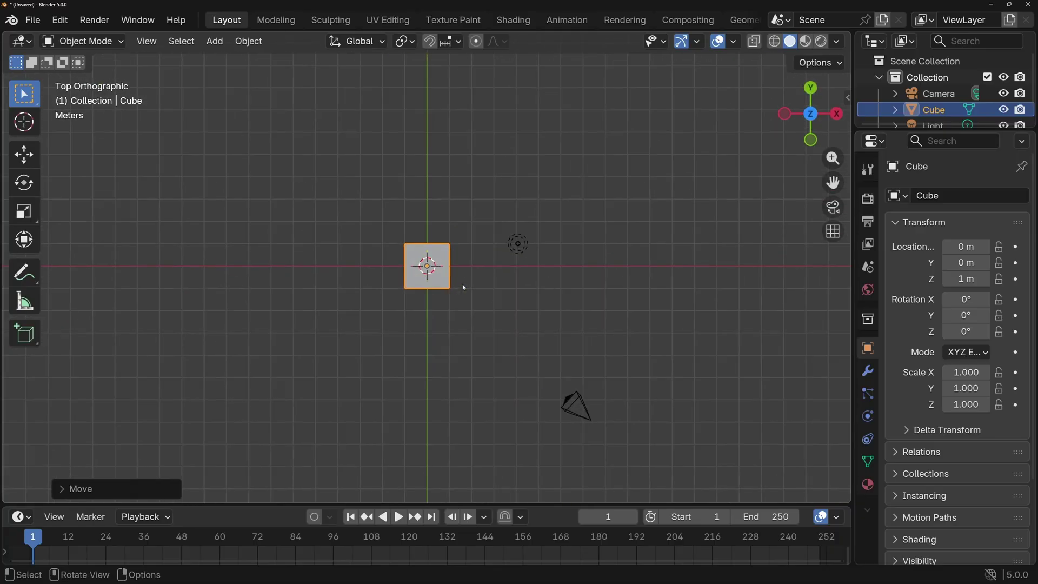
key("r")
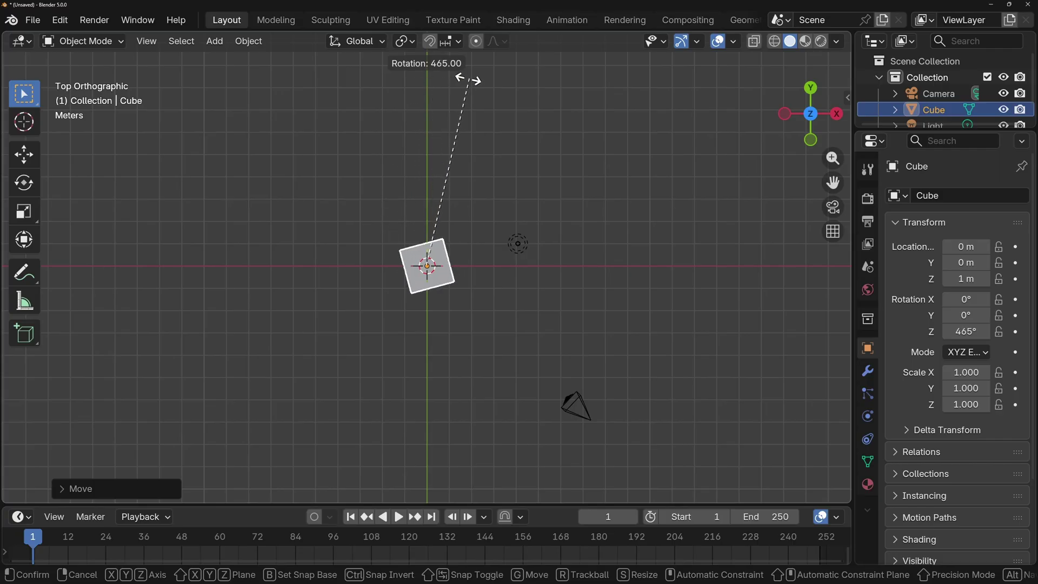
key("Escape")
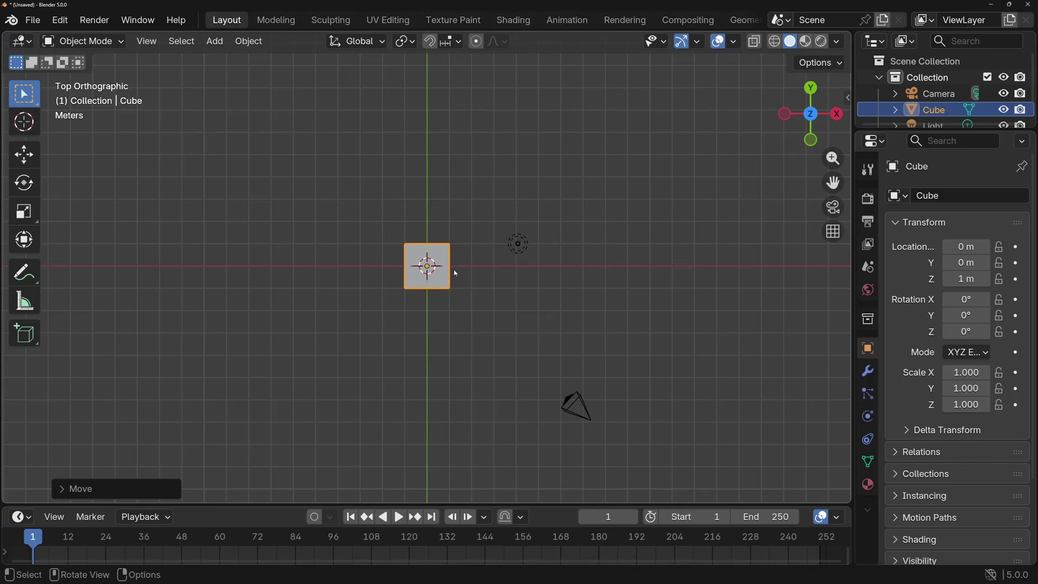
key("r")
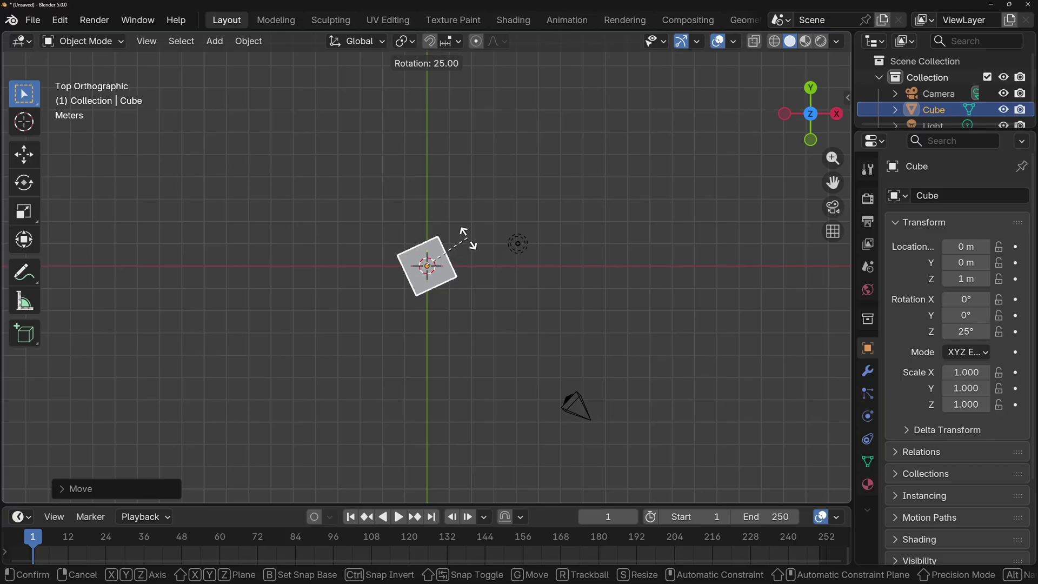
right_click(468, 238)
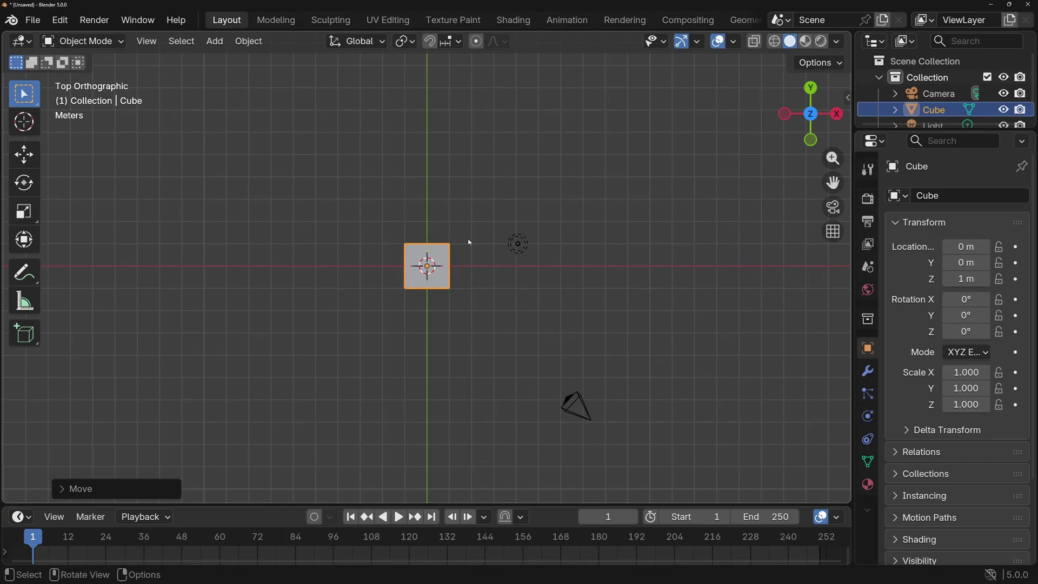
- Try scaling the cube uniformly in snapped increments to 2.0 in perspective and cancel the scaling
middle_click_drag(470, 239, 532, 246)
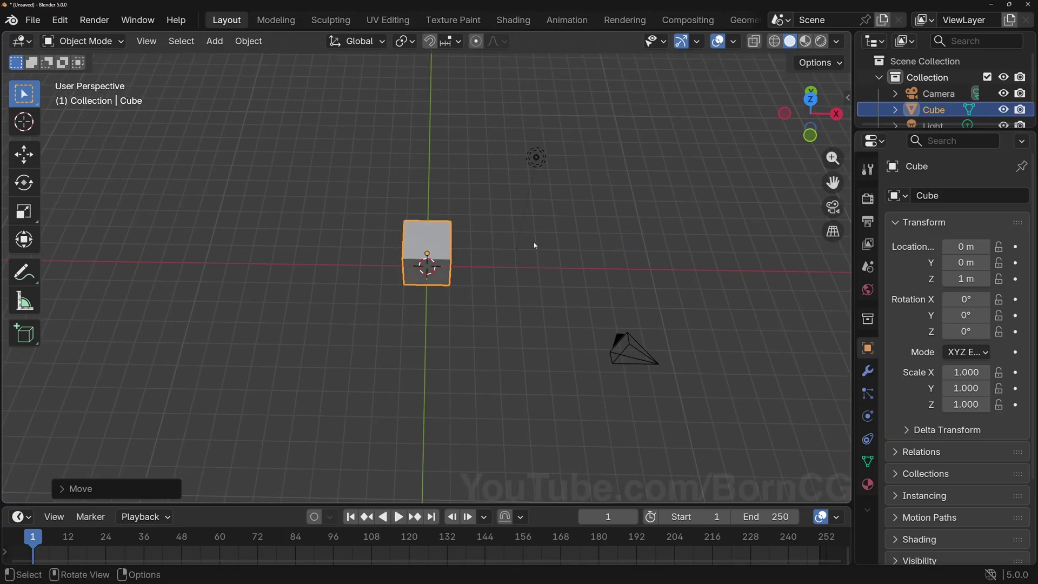
key("s")
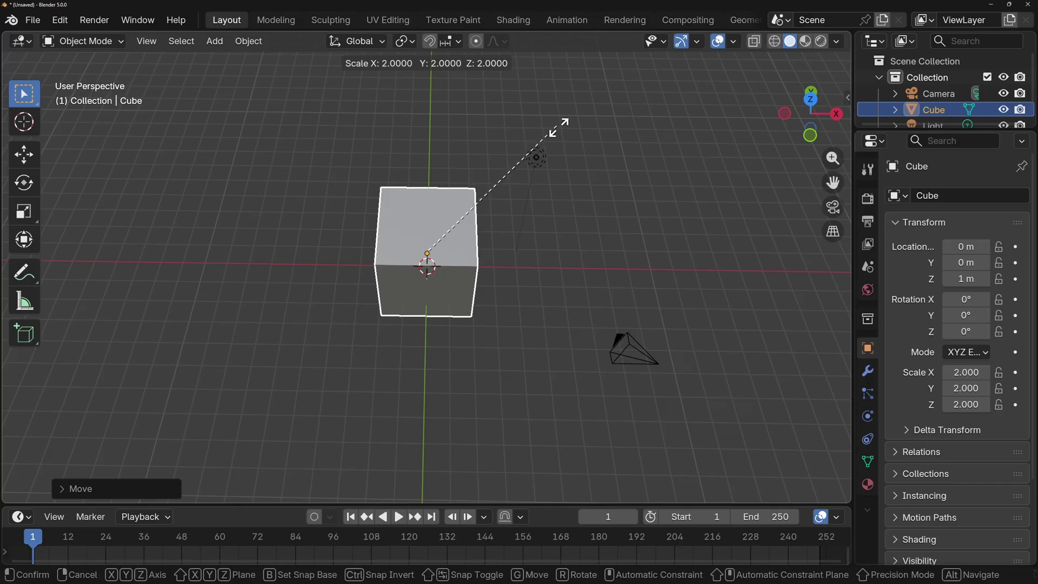
key("Escape")
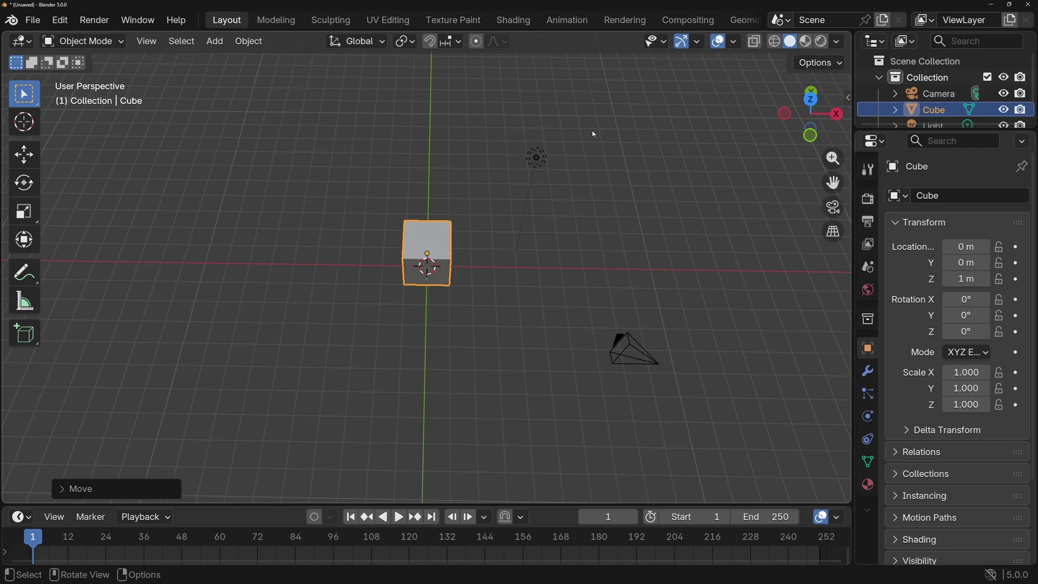
- Try moving the cube along the global X axis only, to about -10.83 m, and undo the move
key("g")
right_click(592, 131)
middle_click_drag(591, 252, 472, 235)
key("g")
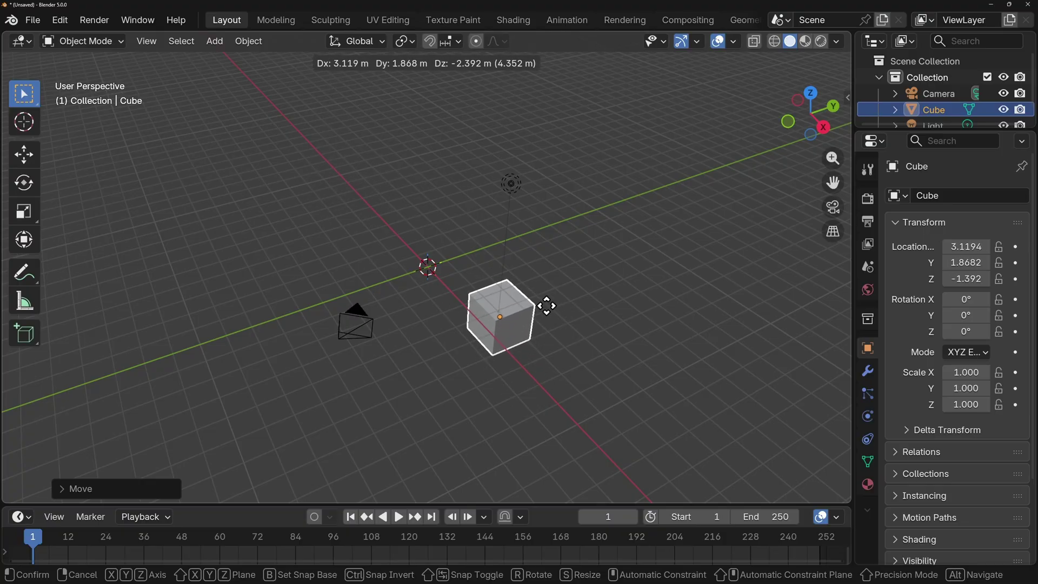
key("x")
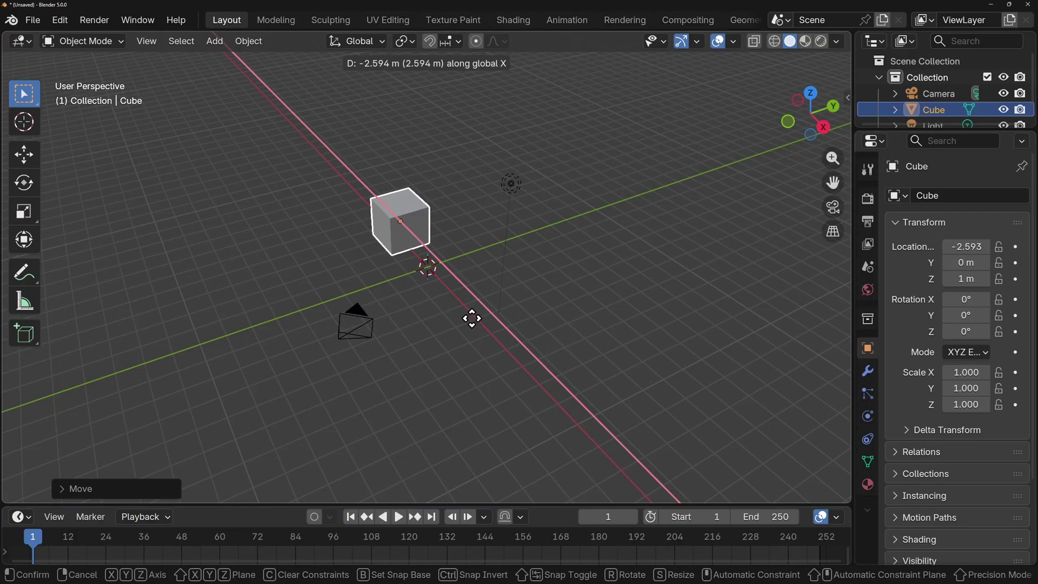
left_click(355, 170)
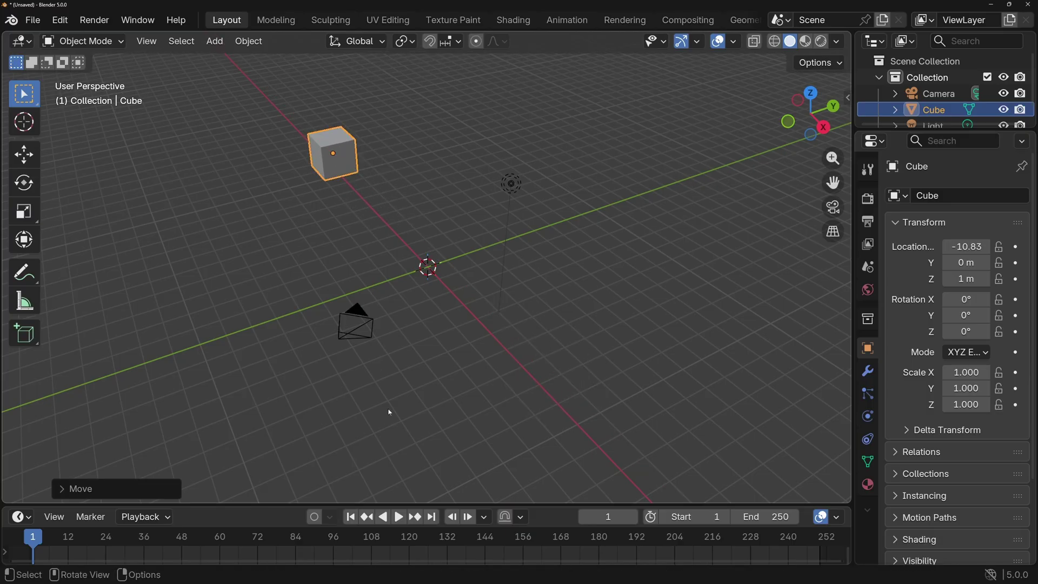
key("ctrl+z")
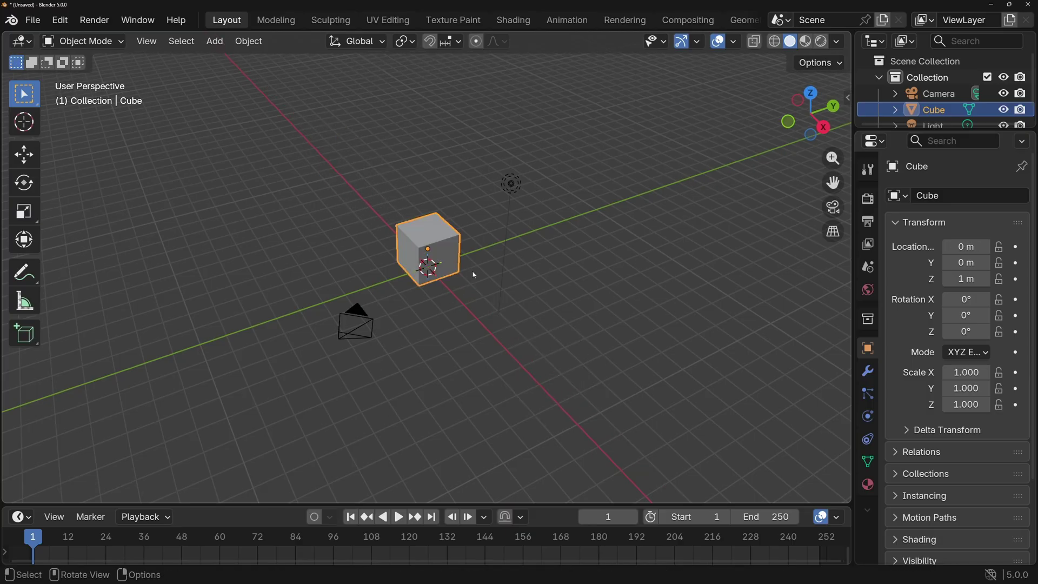
- Try rotating the cube around the global Z axis only, to about 865°, and cancel the rotation
key("r")
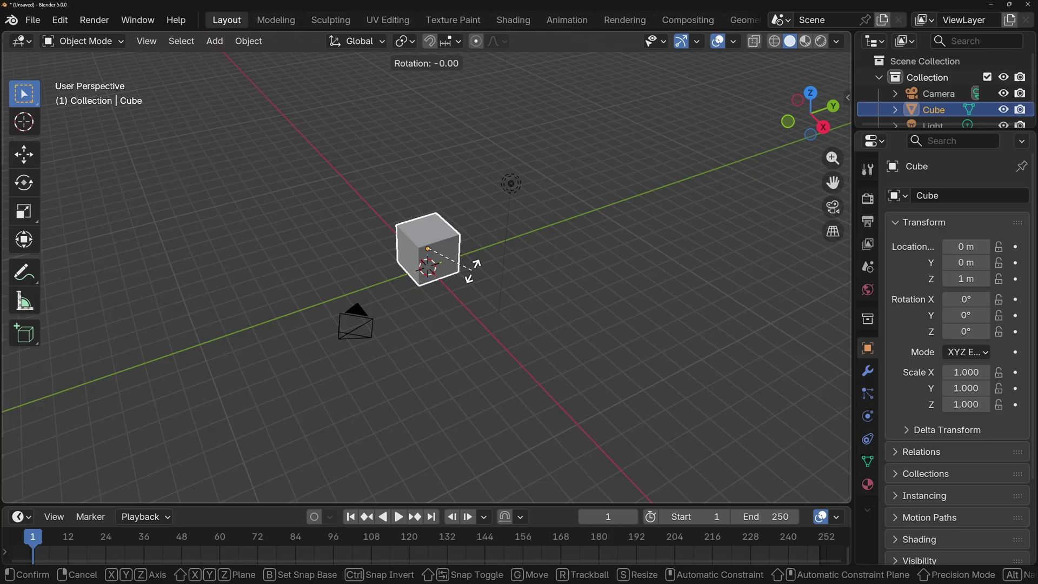
key("z")
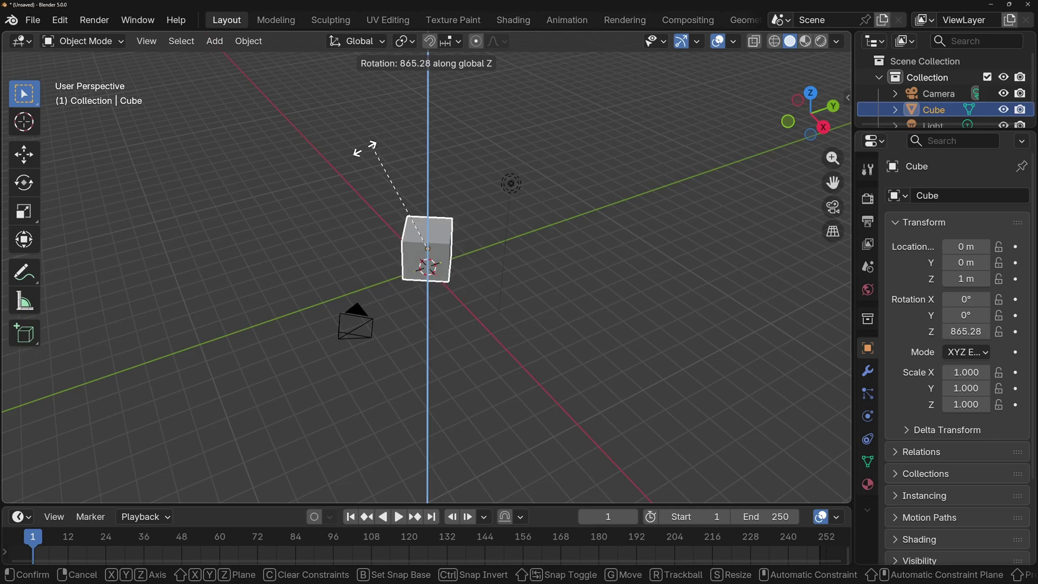
key("Escape")
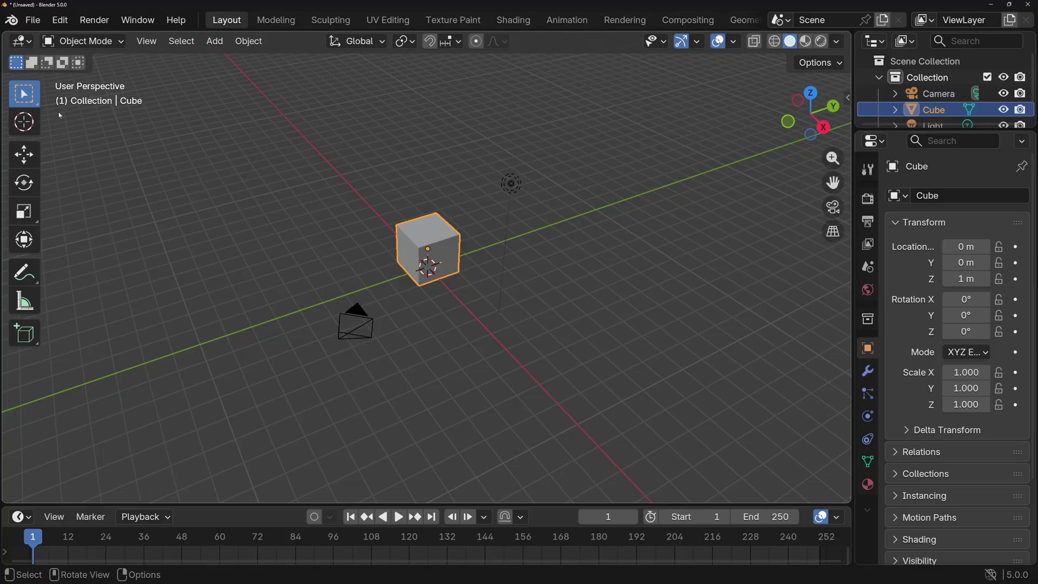
- Try scaling the cube along the global Z axis only, to about 0.186, and undo the scaling
scroll(499, 225, "up", 3)
middle_click_drag(503, 254, 517, 288, "shift")
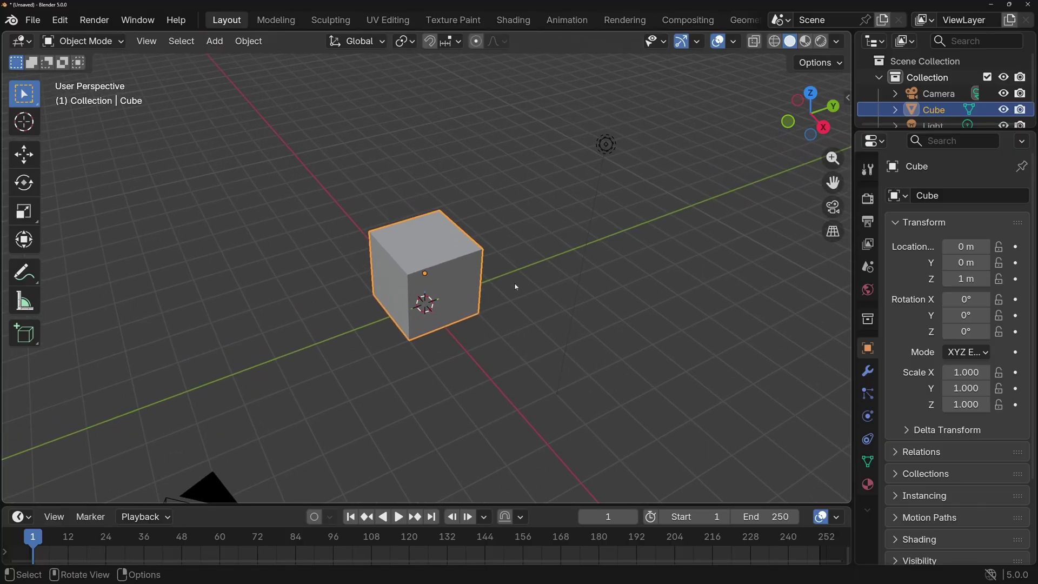
key("s")
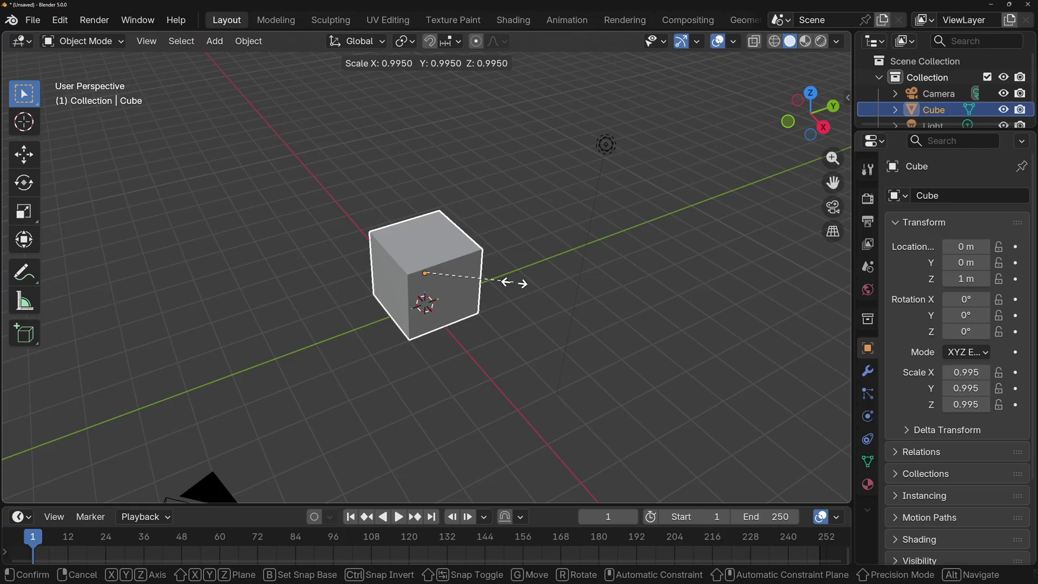
key("z")
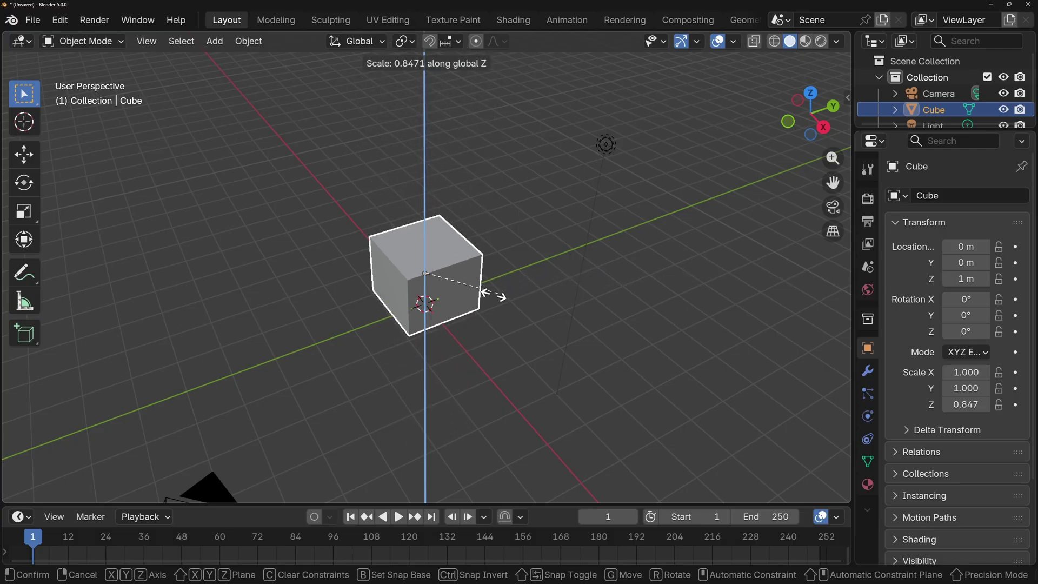
left_click(427, 277)
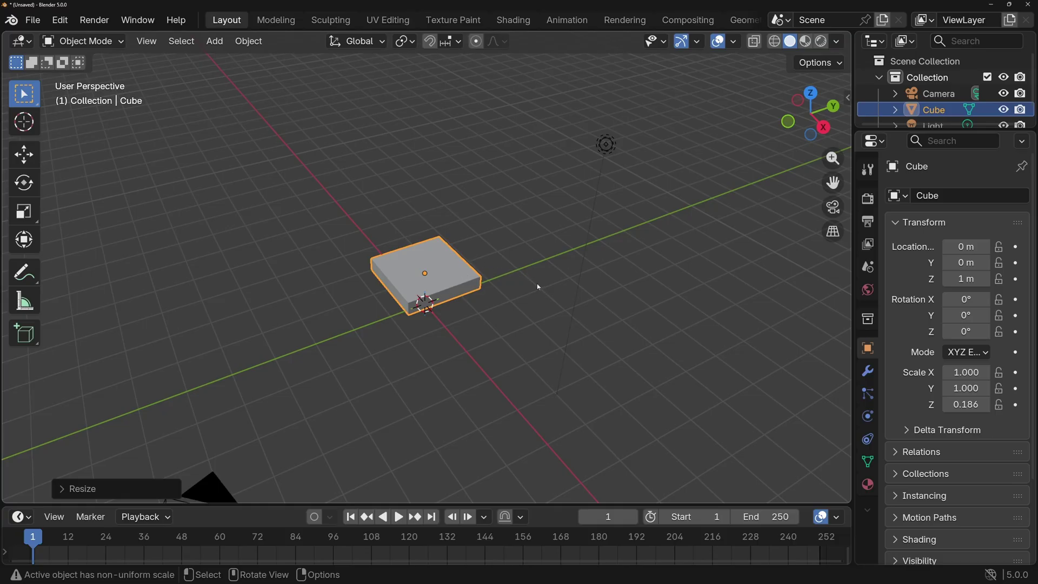
key("ctrl+z")
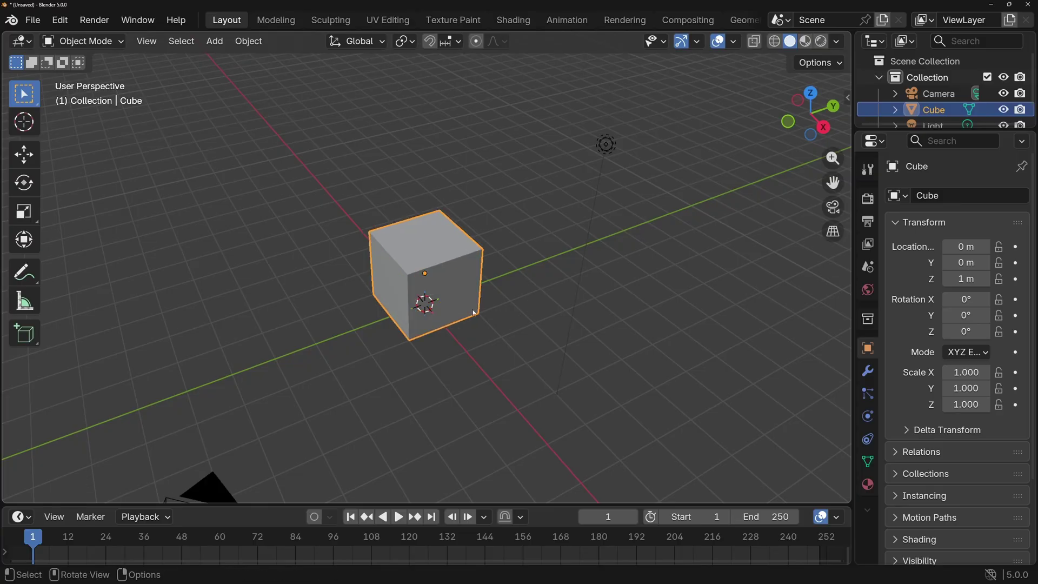
- Try moving the cube exactly 3 m along the global X axis, inspect it, and undo the move
middle_click_drag(387, 309, 547, 307)
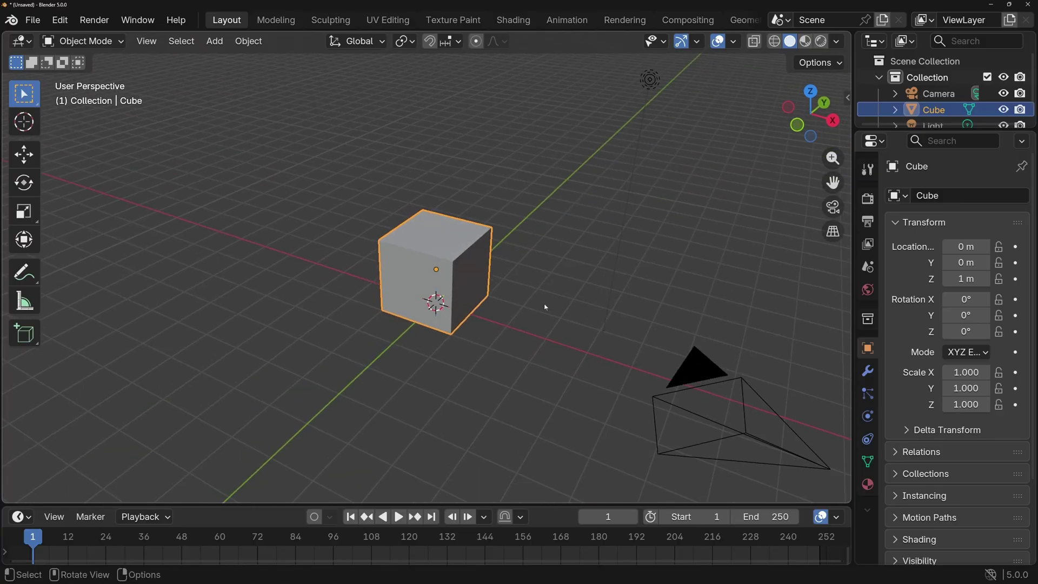
key("g")
key("x")
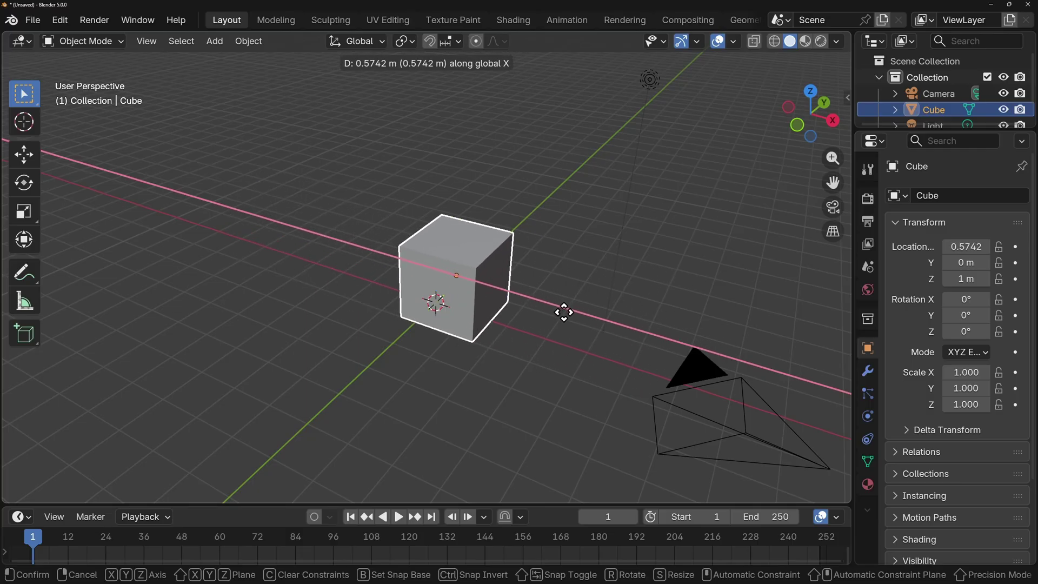
type("3")
key("Return")
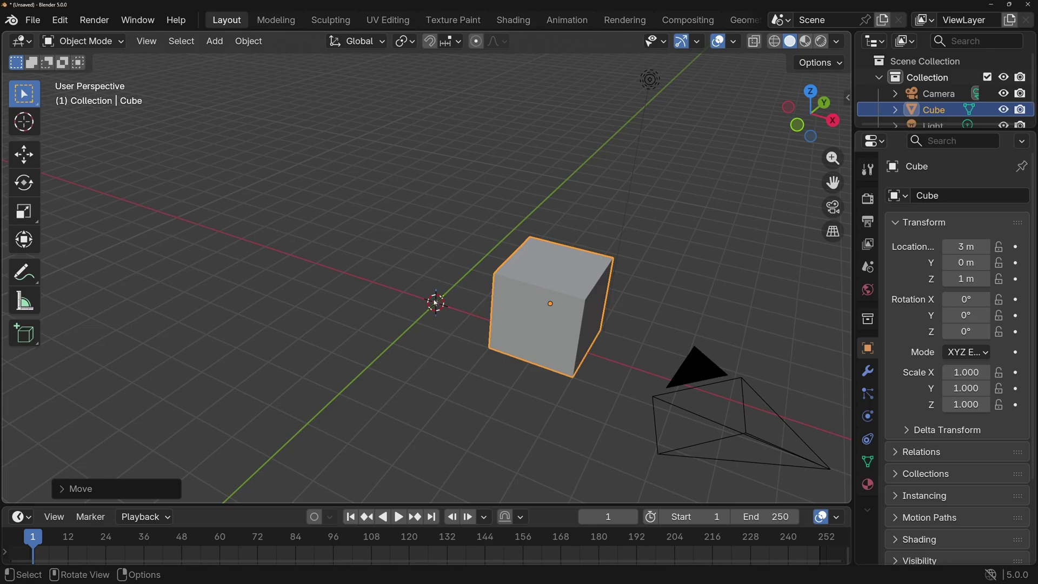
middle_click_drag(436, 303, 431, 270)
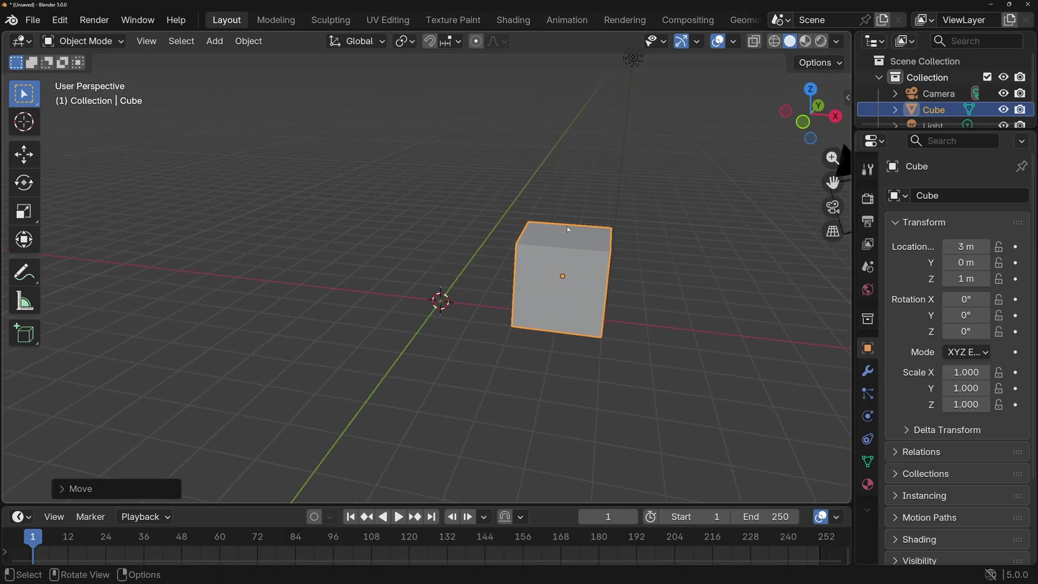
middle_click_drag(467, 290, 500, 275)
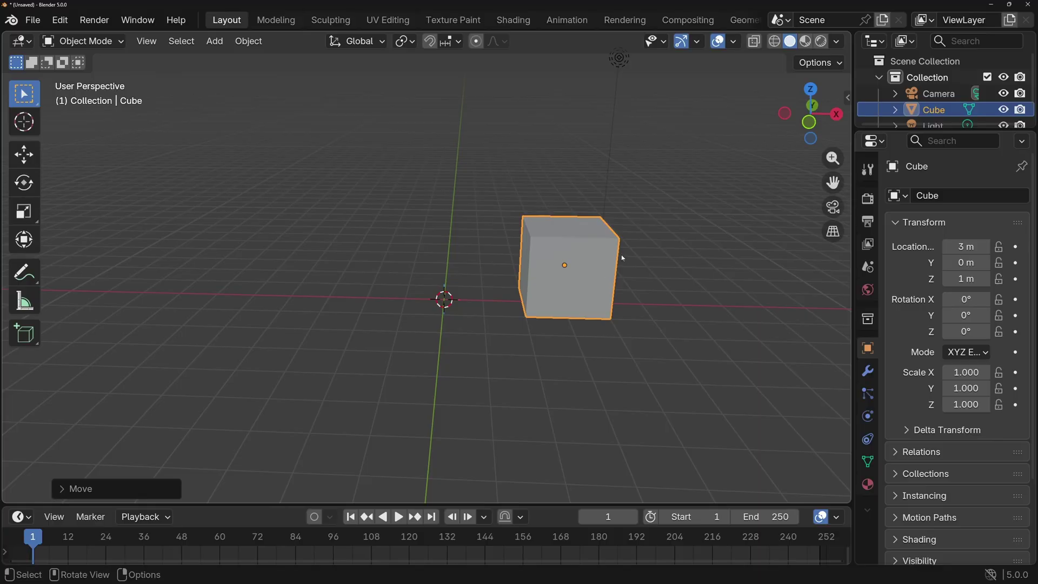
key("ctrl+z")
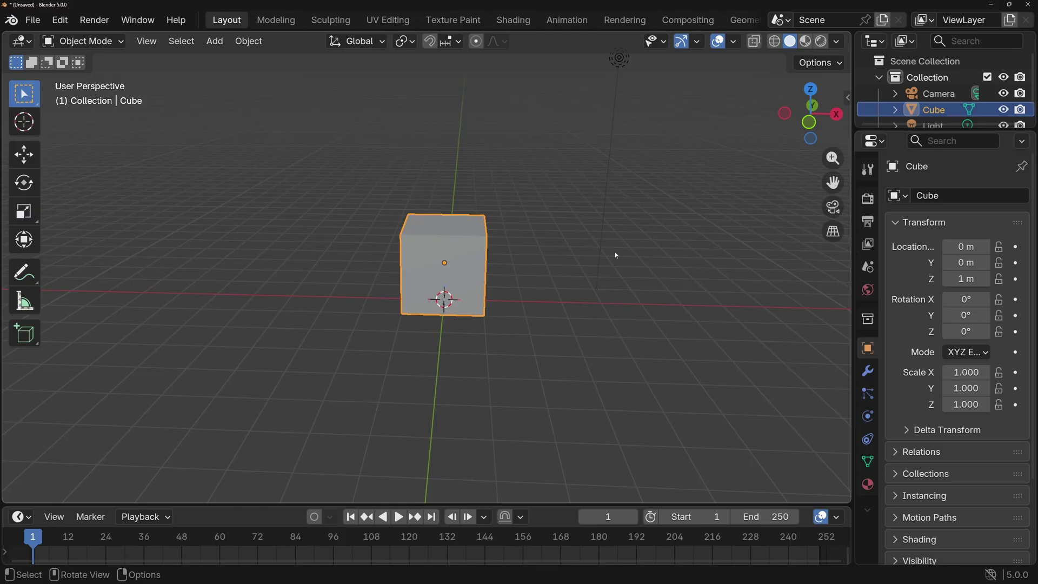
- Try rotating the cube exactly 45° around the global Z axis, check it from above, and undo the rotation
key("r")
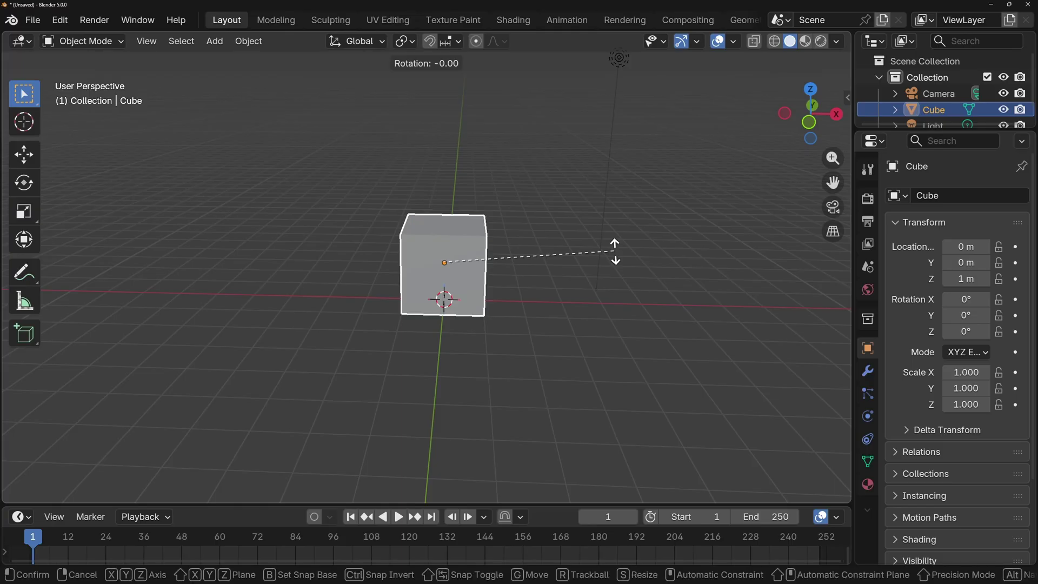
type("z")
type("45")
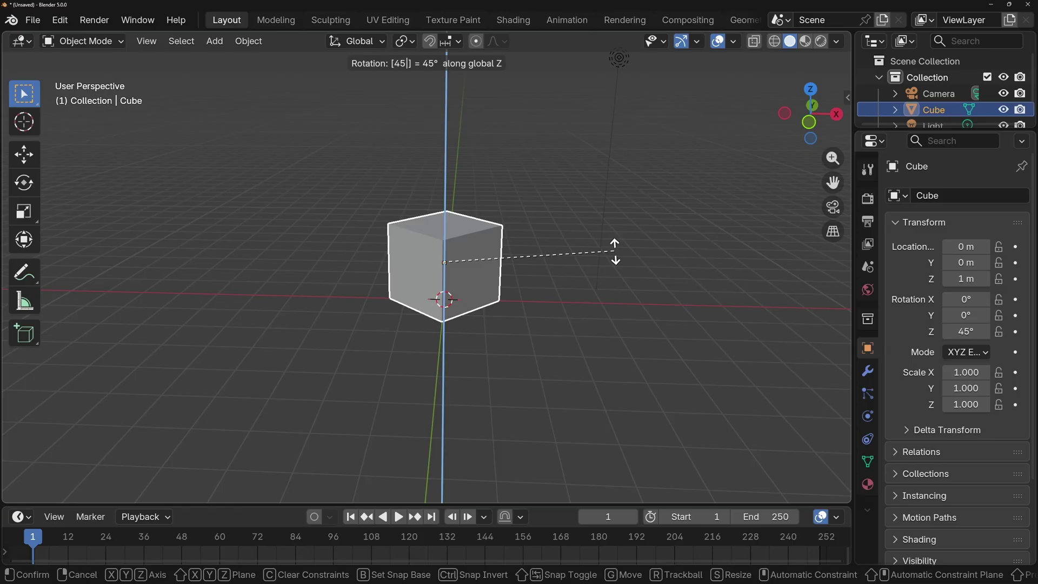
key("Return")
middle_click_drag(493, 247, 500, 396)
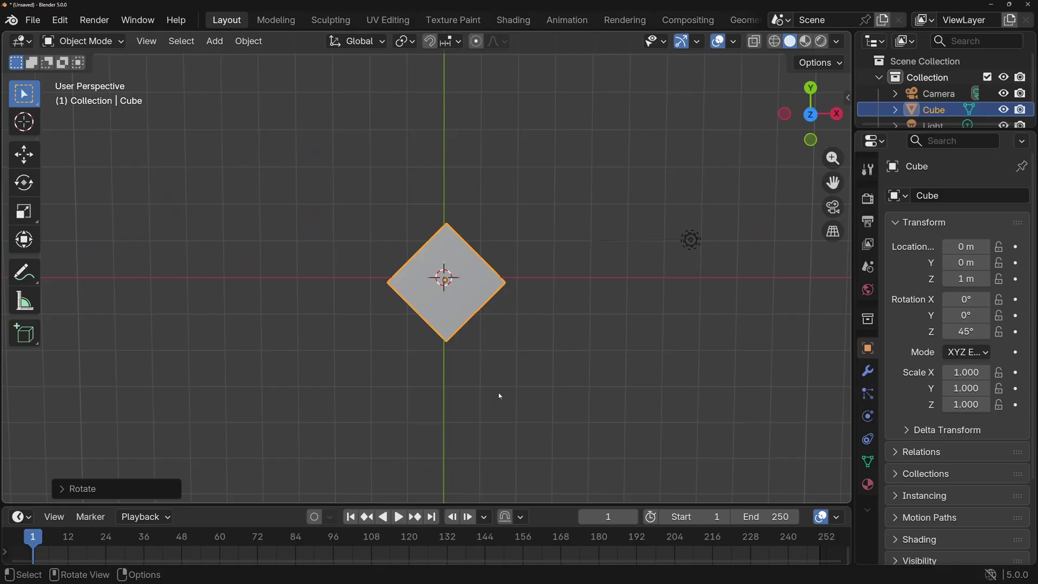
key("KP_7")
middle_click_drag(507, 396, 519, 310)
key("ctrl+z")
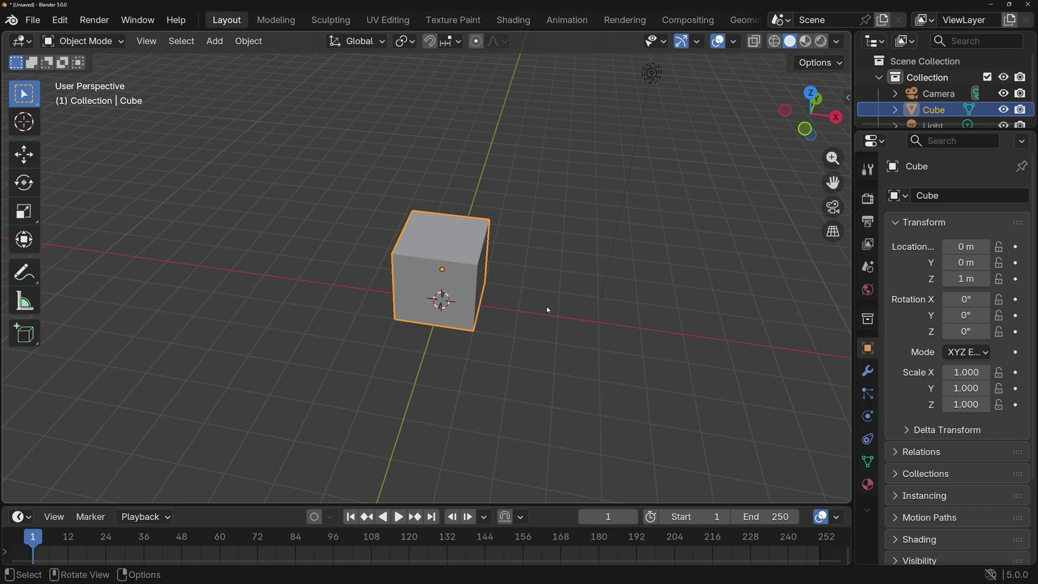
- Try scaling the cube by a factor of exactly 5 along the global X axis and undo the scaling
key("s")
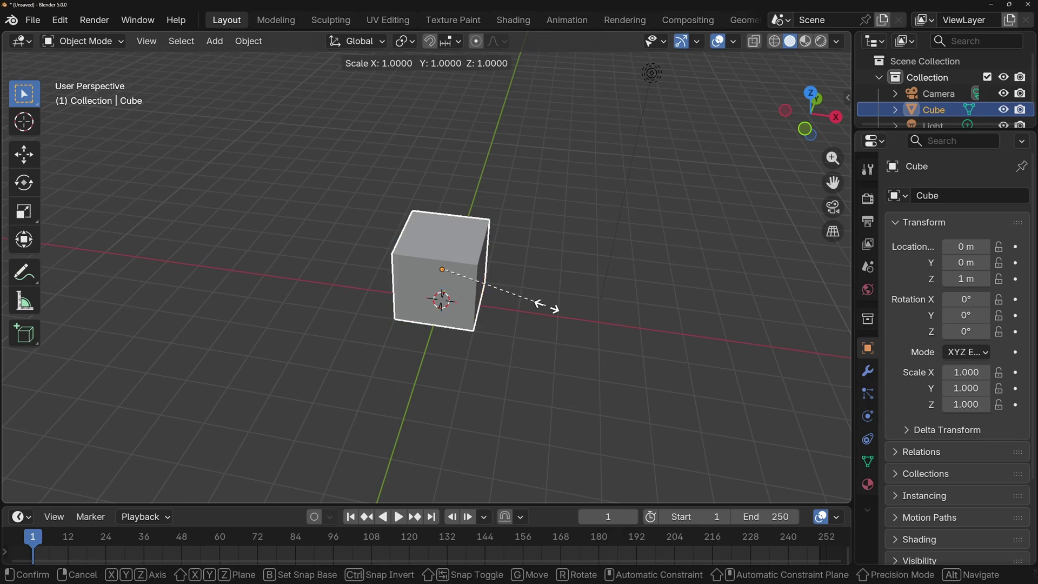
type("x")
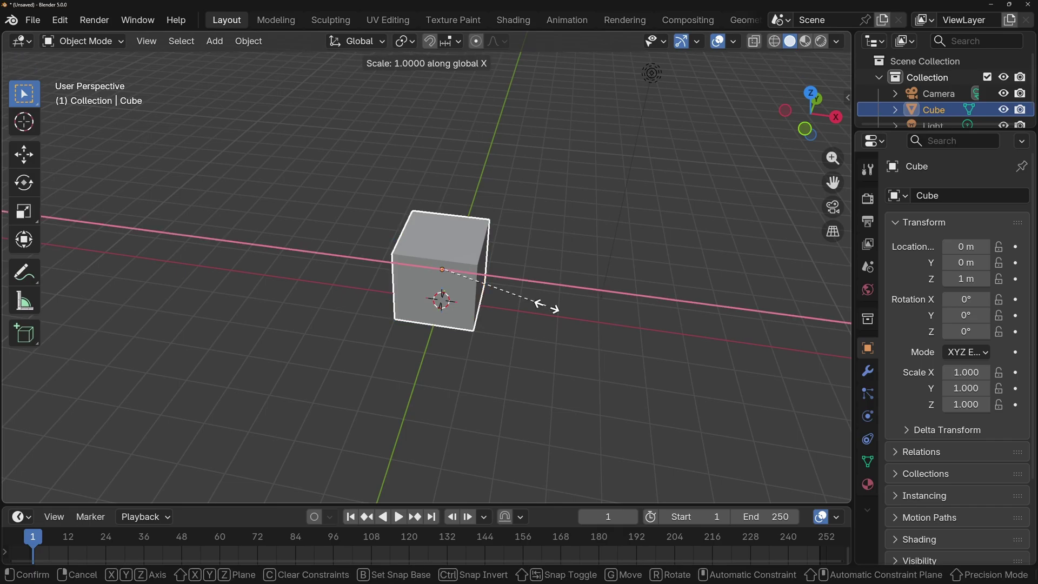
type("5")
key("Return")
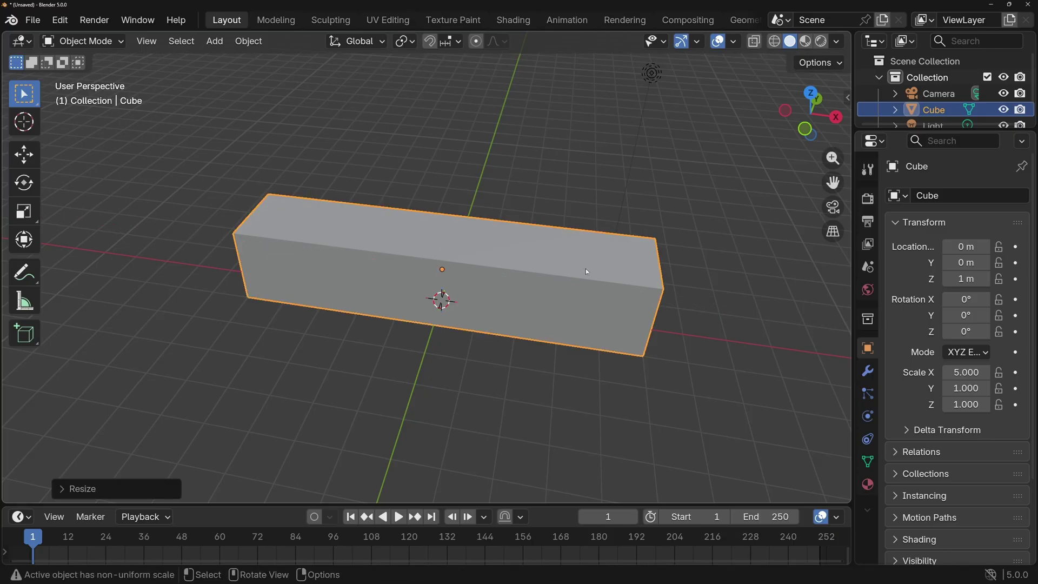
key("ctrl+z")
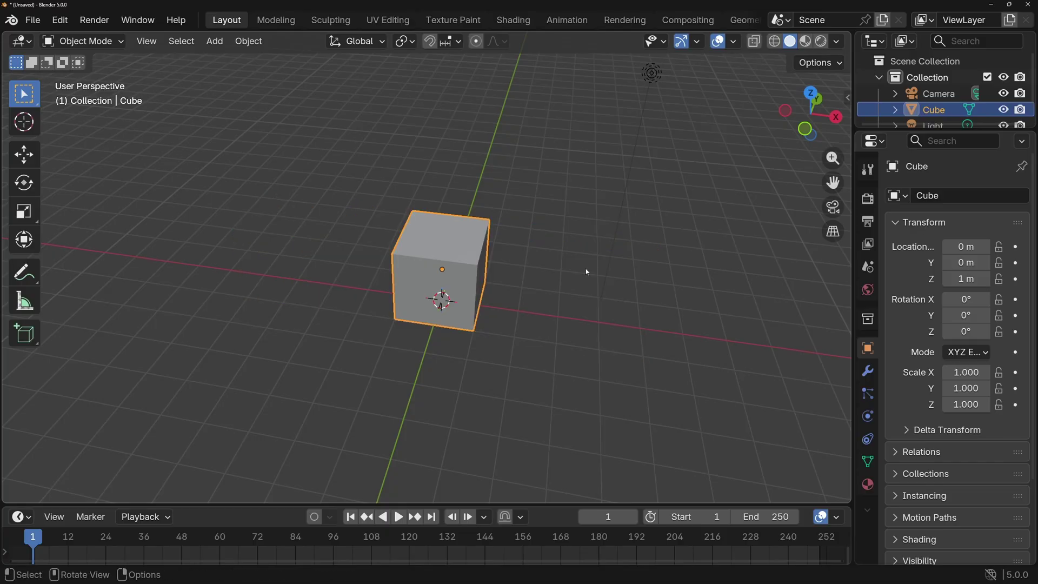
- Try scaling the cube by a factor of exactly 0.5 along the global Z axis and undo the scaling
key("s")
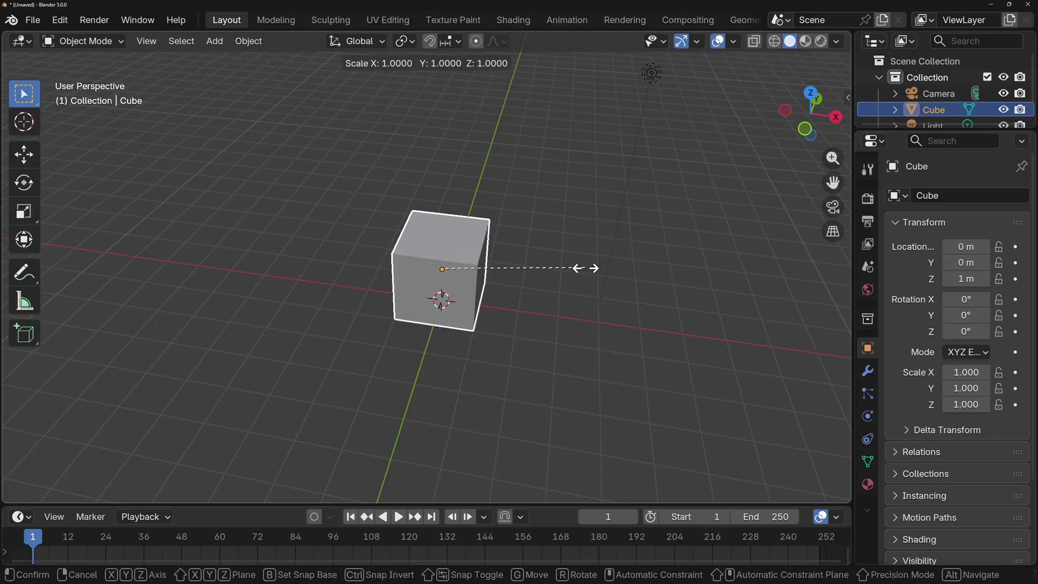
type("z")
type("0.5")
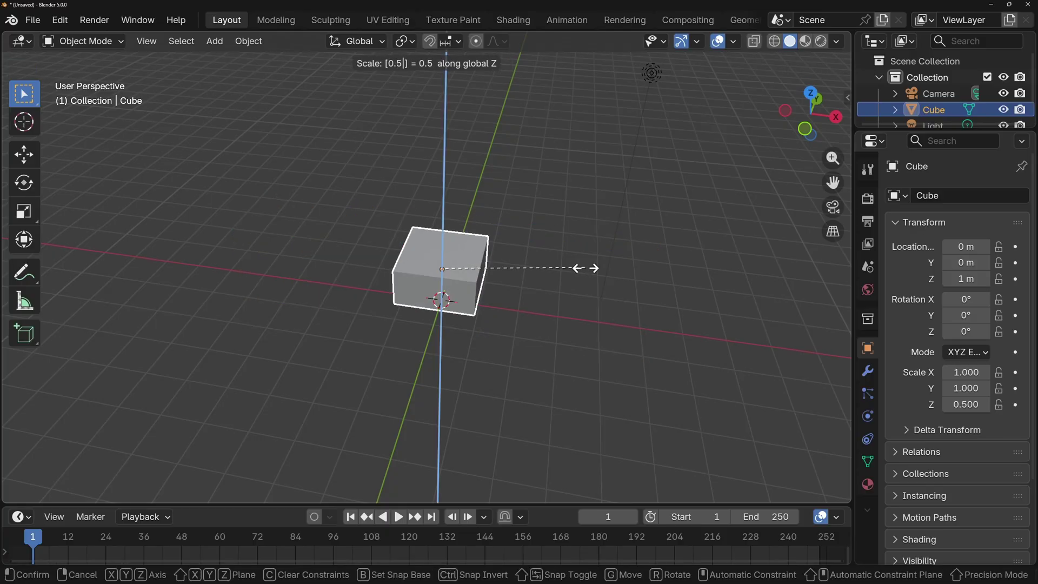
key("Return")
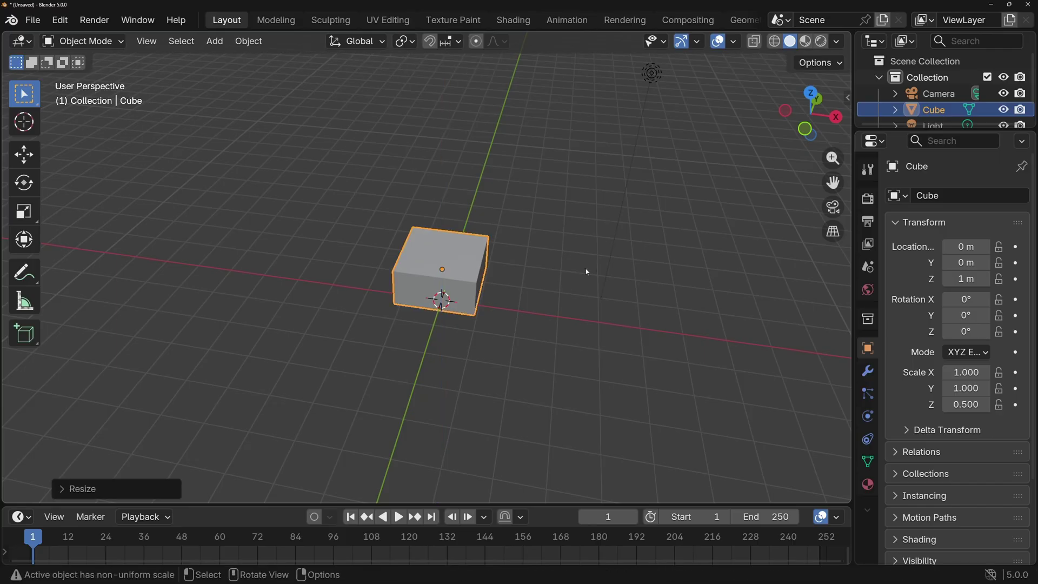
middle_click_drag(540, 320, 373, 269)
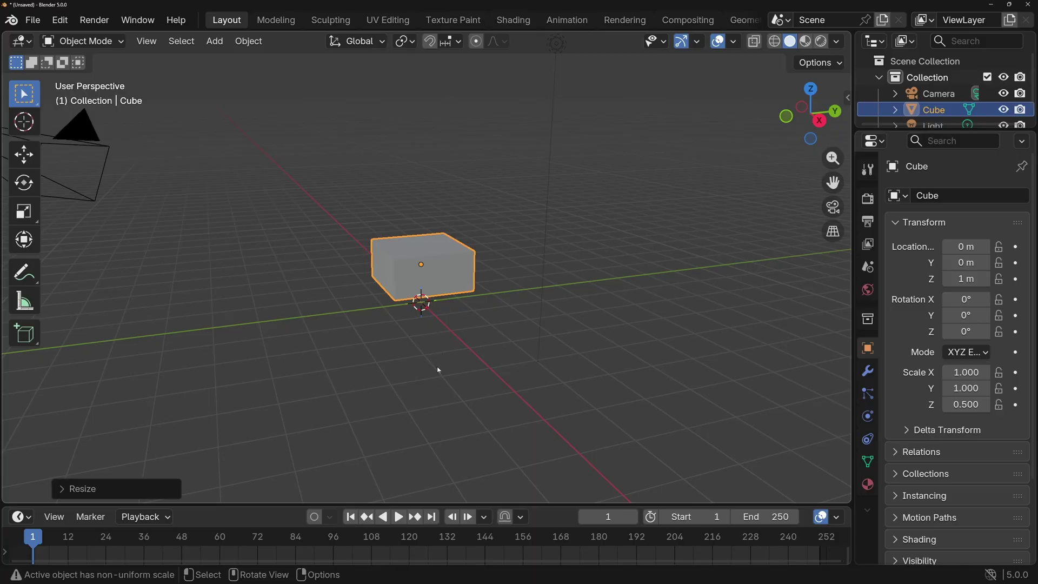
key("ctrl+z")
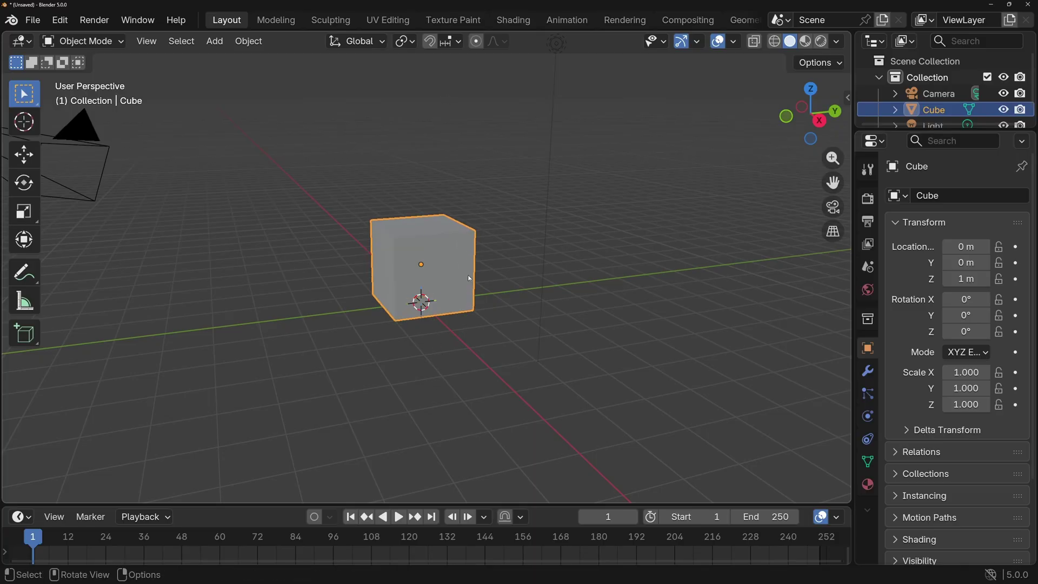
- Flatten the cube by scaling it freely along the global Z axis to about 0.223
middle_click_drag(319, 255, 507, 260)
key("s")
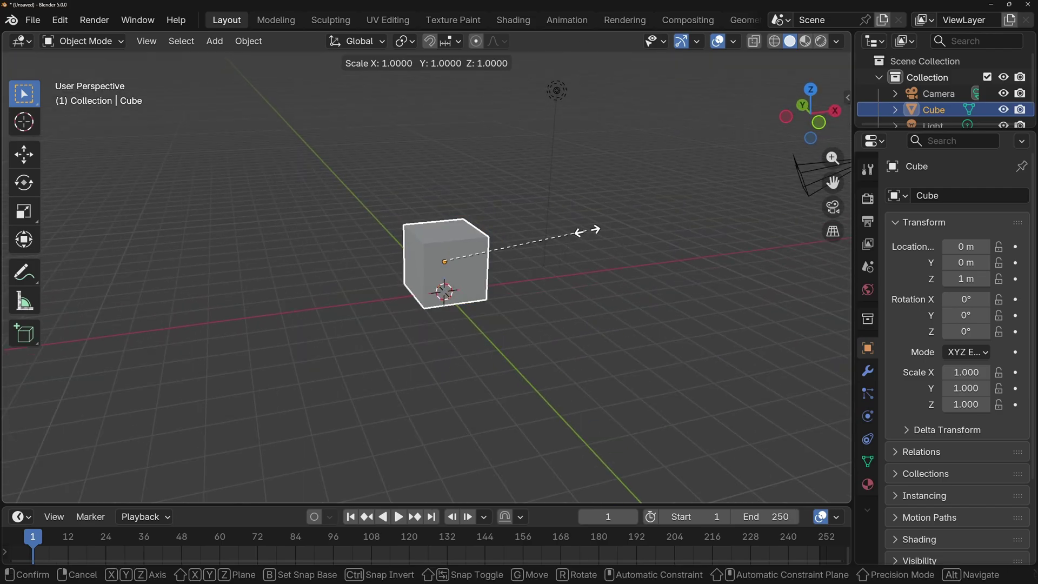
key("z")
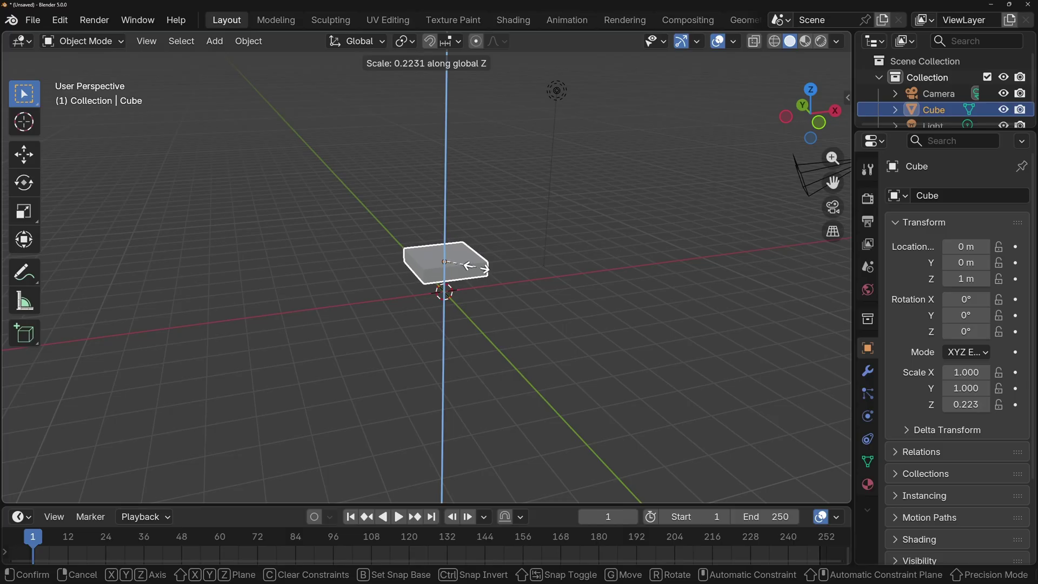
left_click(479, 270)
- Try stretching the flattened cube along the global X axis by a factor of about 3.19 and cancel the scaling
scroll(390, 265, "up", 1)
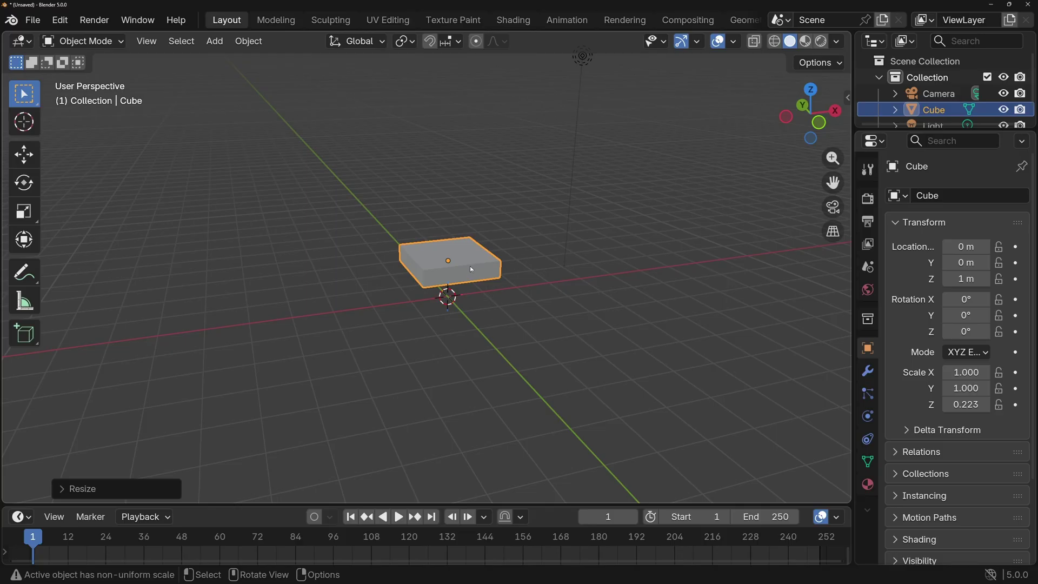
middle_click_drag(420, 235, 466, 251)
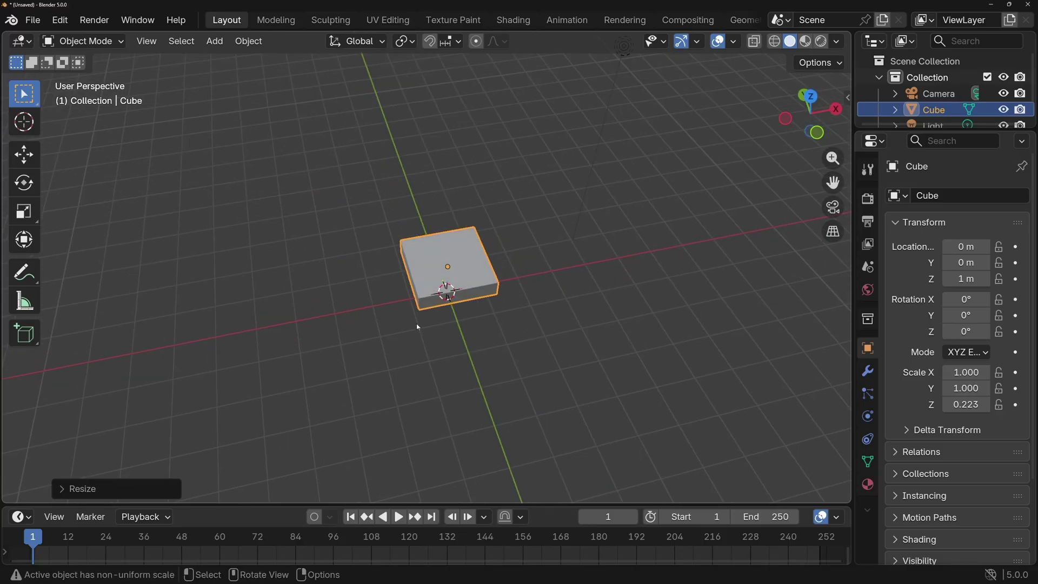
scroll(421, 324, "down", 5)
middle_click_drag(423, 321, 454, 261)
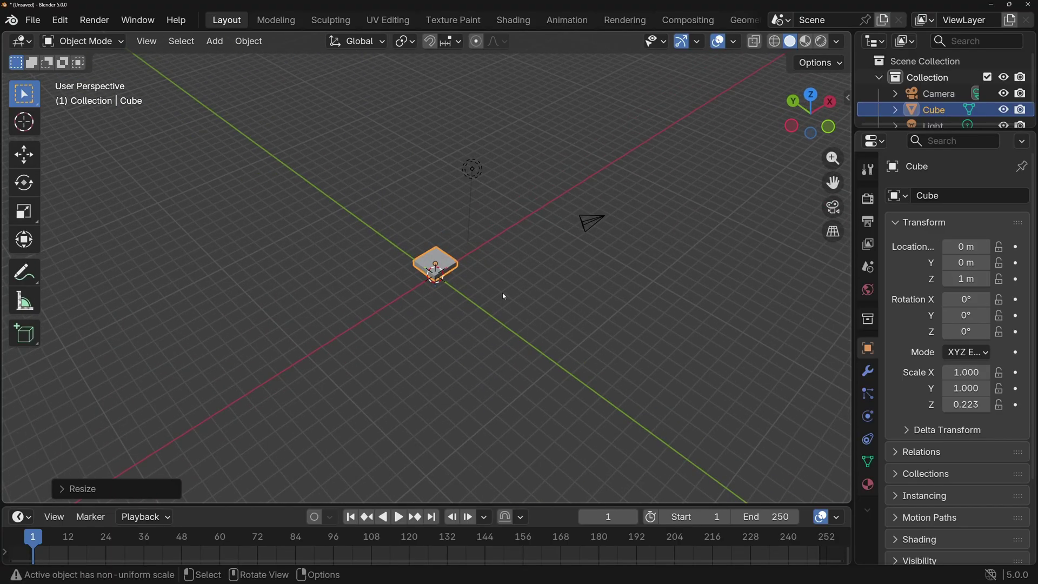
scroll(490, 249, "up", 3)
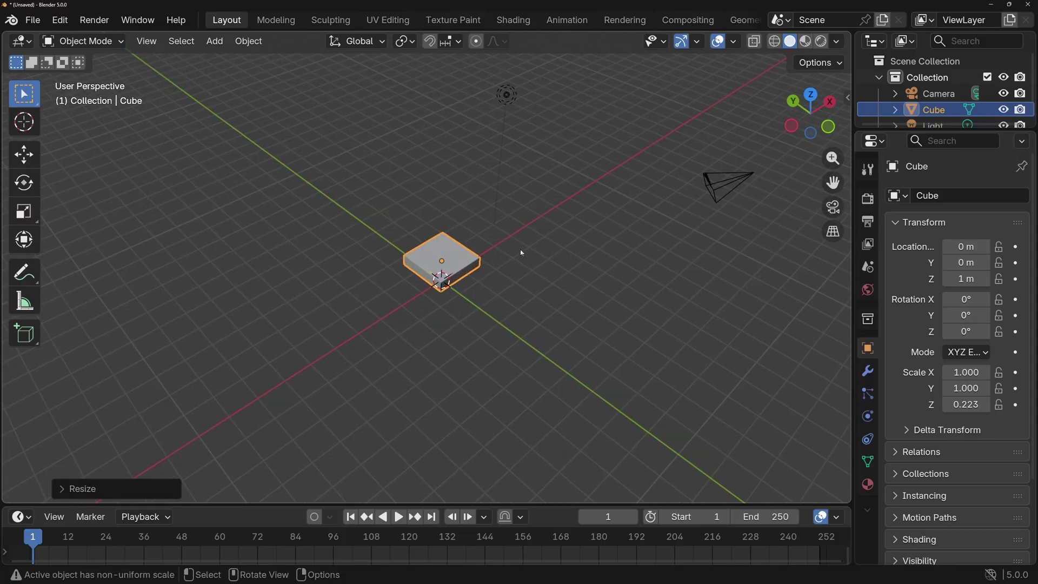
key("s")
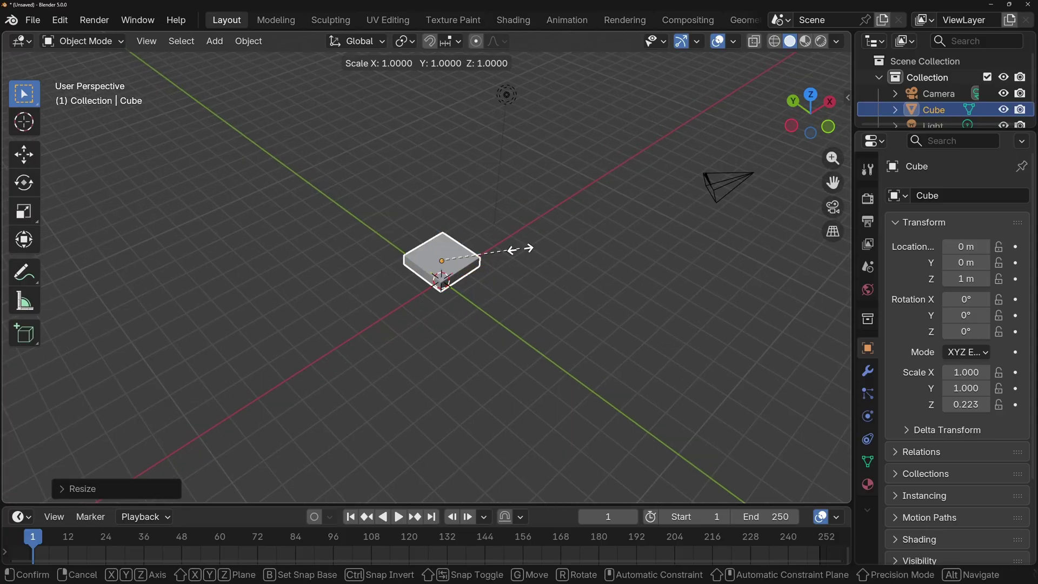
key("x")
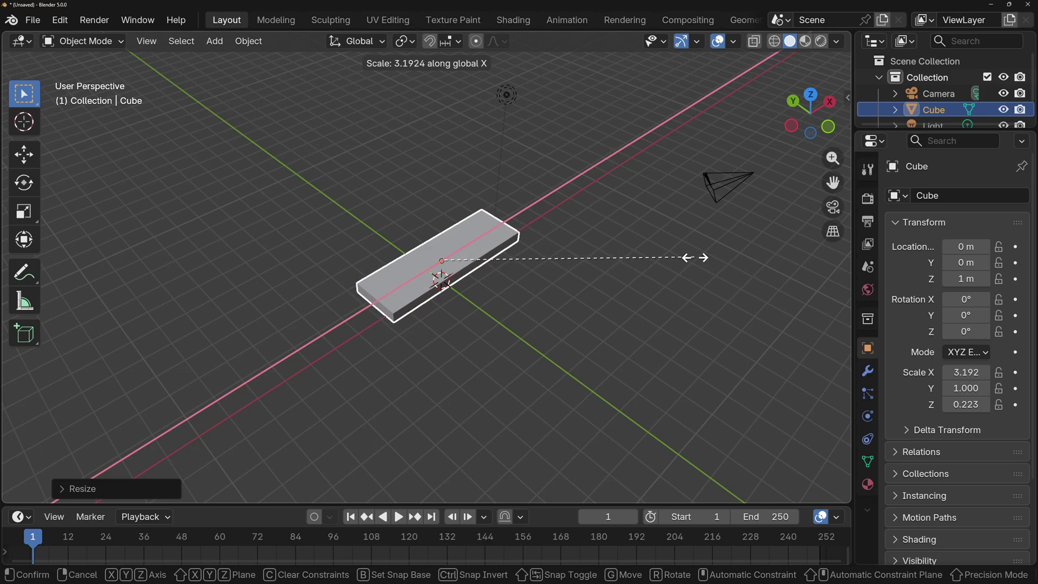
key("Escape")
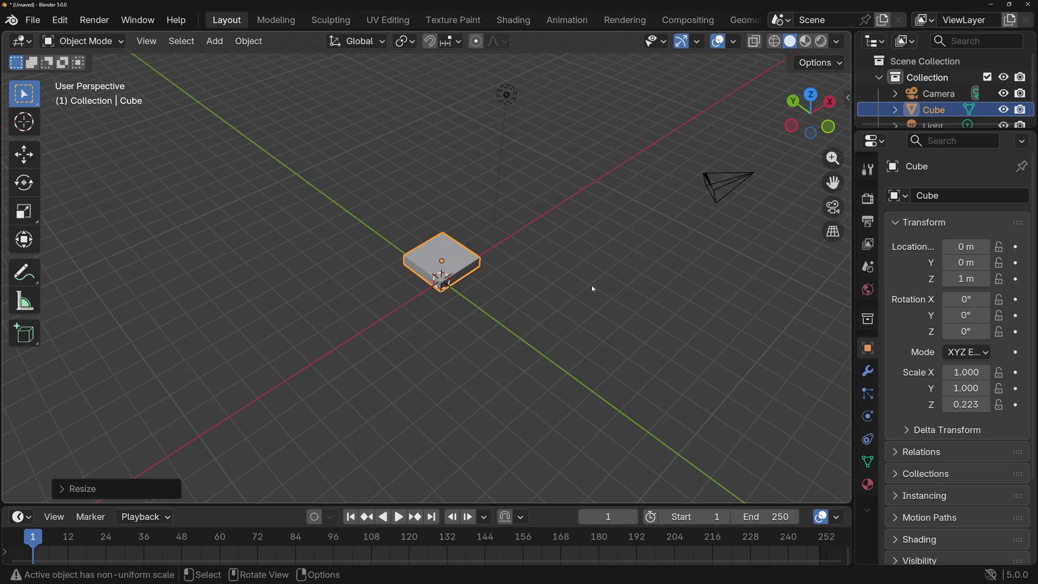
- Try stretching the flattened cube along the global Y axis by a factor of about 1.77 and cancel the scaling
key("s")
key("y")
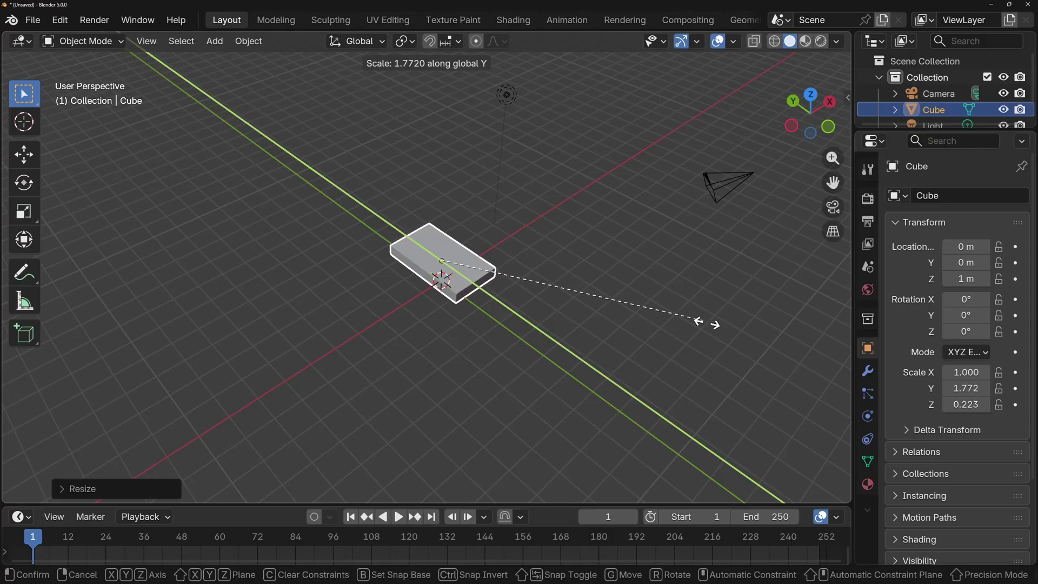
key("Escape")
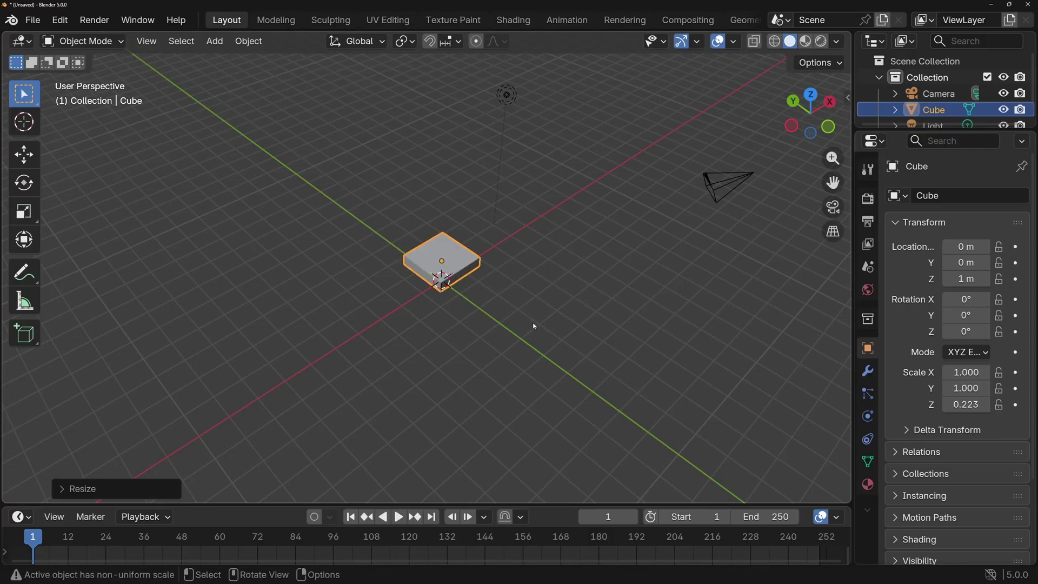
- Try enlarging the flattened cube freely by about 8.085 in X and Y with global Z locked, and undo the scaling
middle_click_drag(487, 283, 441, 292)
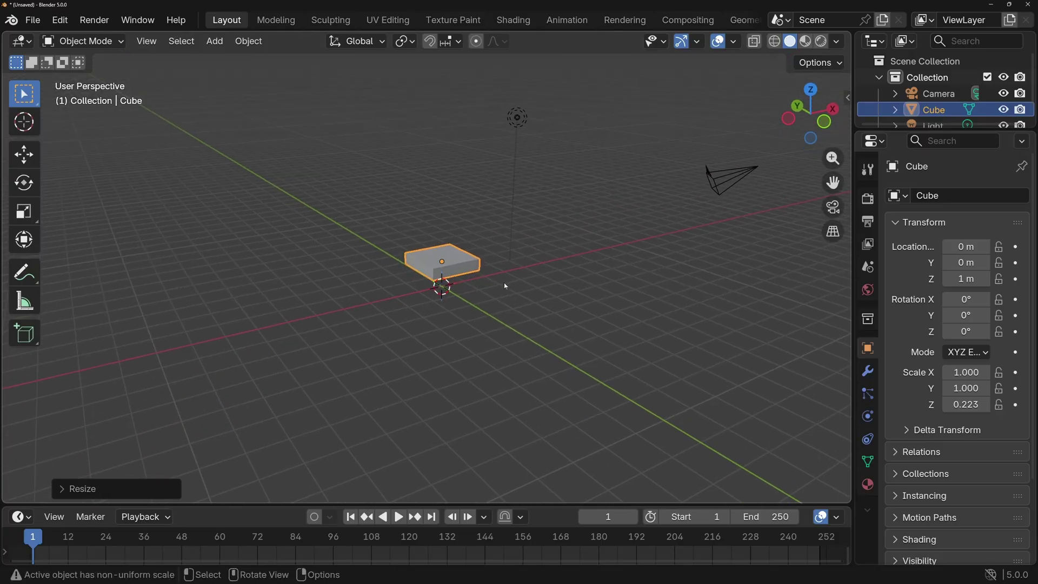
key("s")
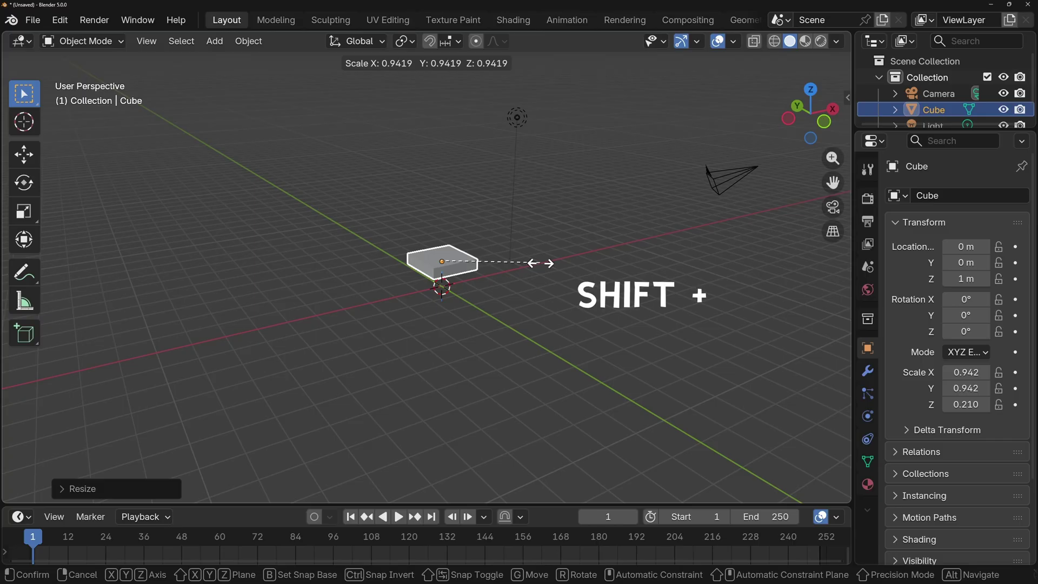
key("shift+z")
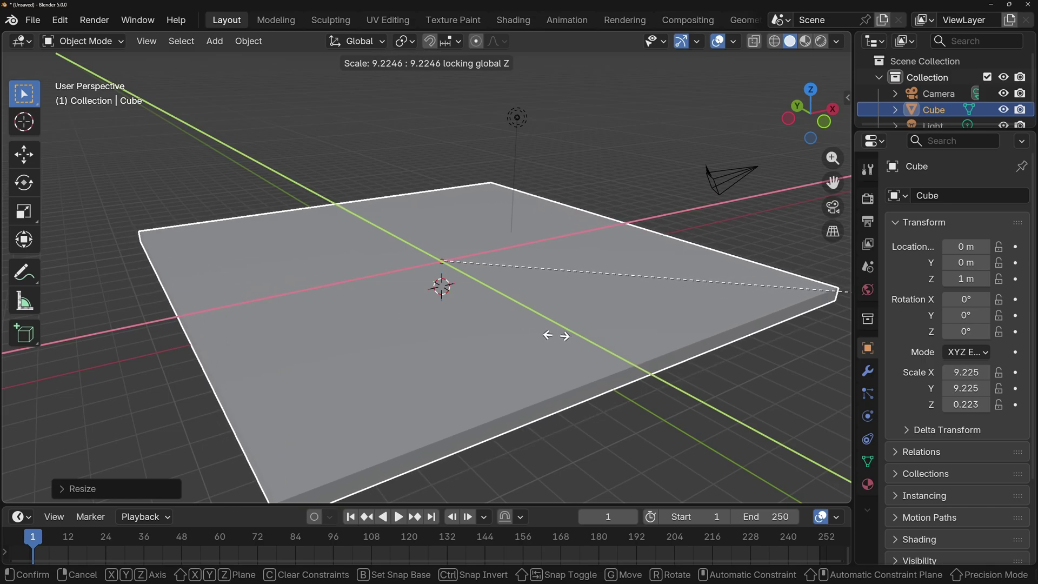
left_click(441, 308)
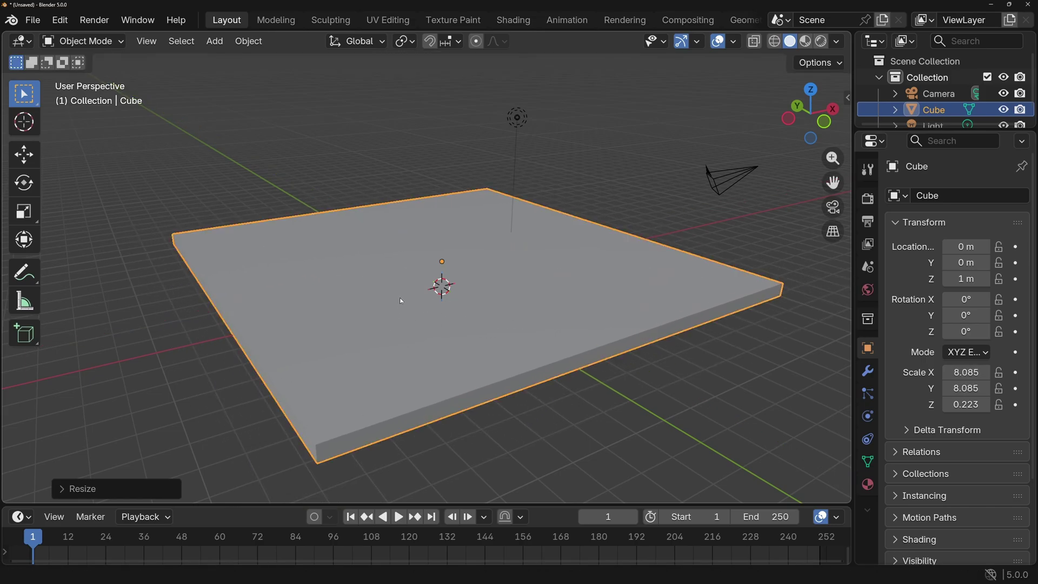
key("ctrl+z")
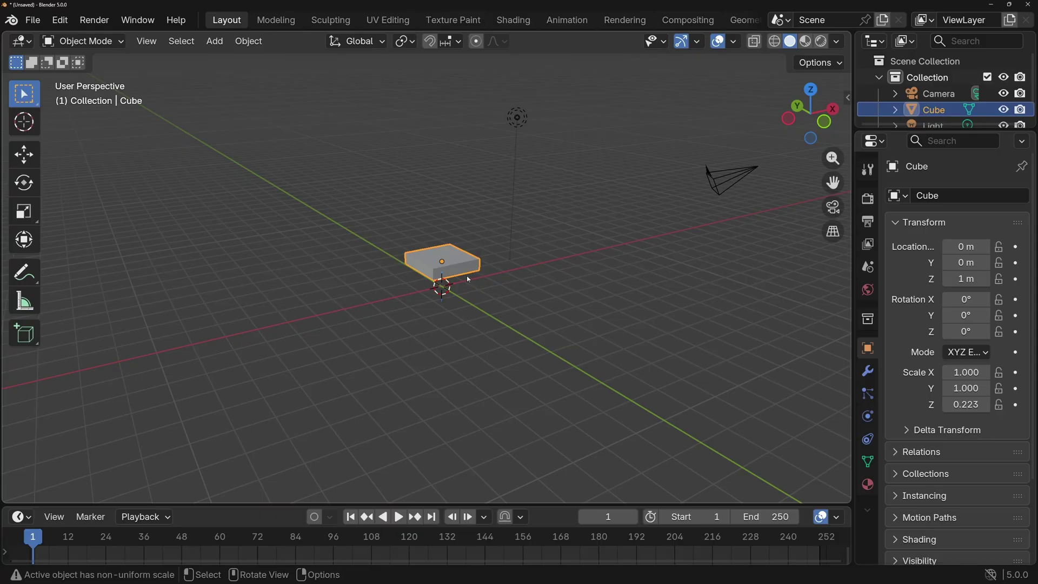
- Scale the flattened cube by a factor of exactly 5 in X and Y with the global Z axis locked
key("s")
key("shift+z")
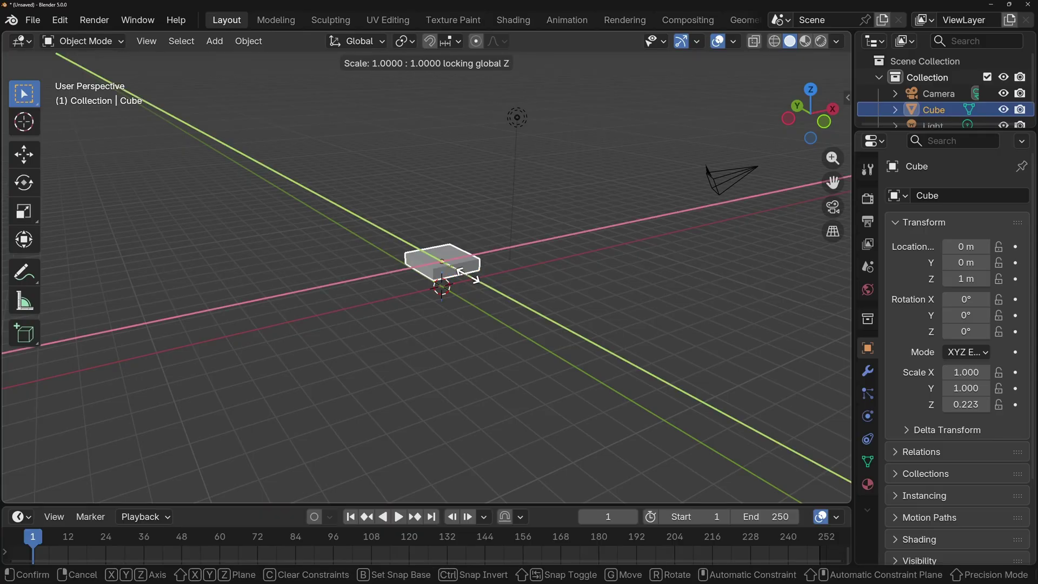
type("5")
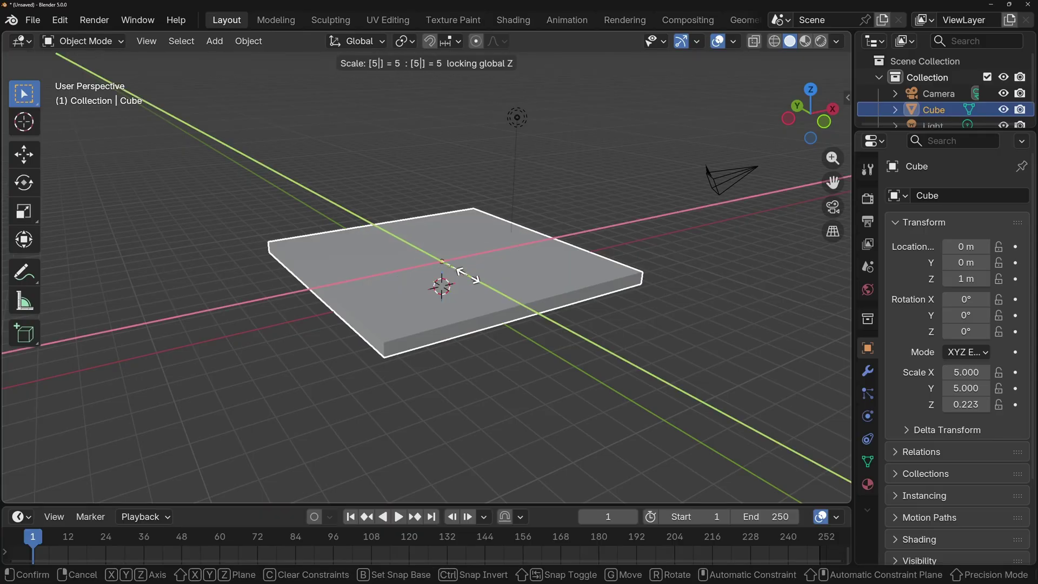
key("Return")
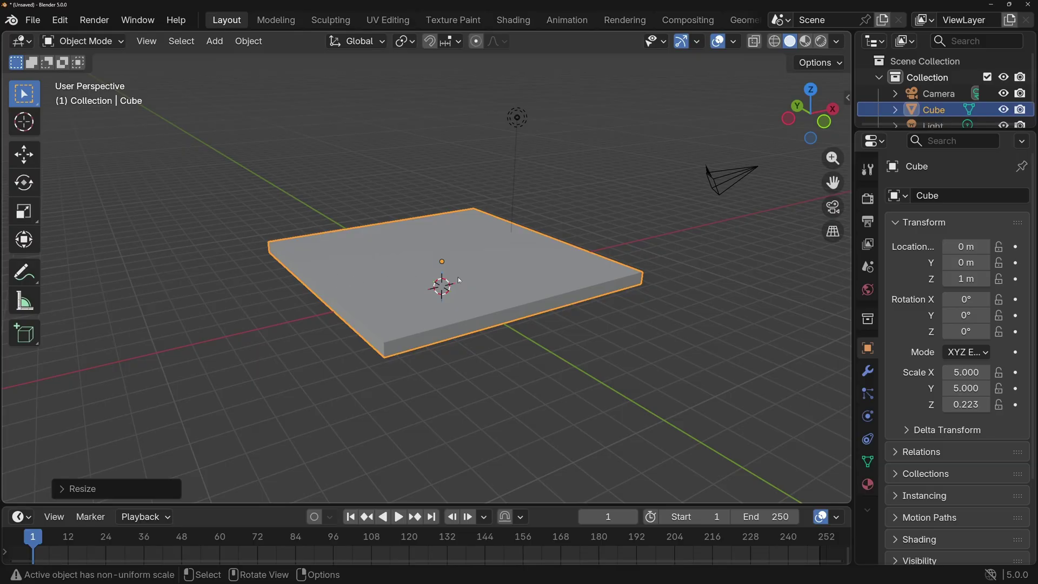
middle_click_drag(451, 284, 501, 264)
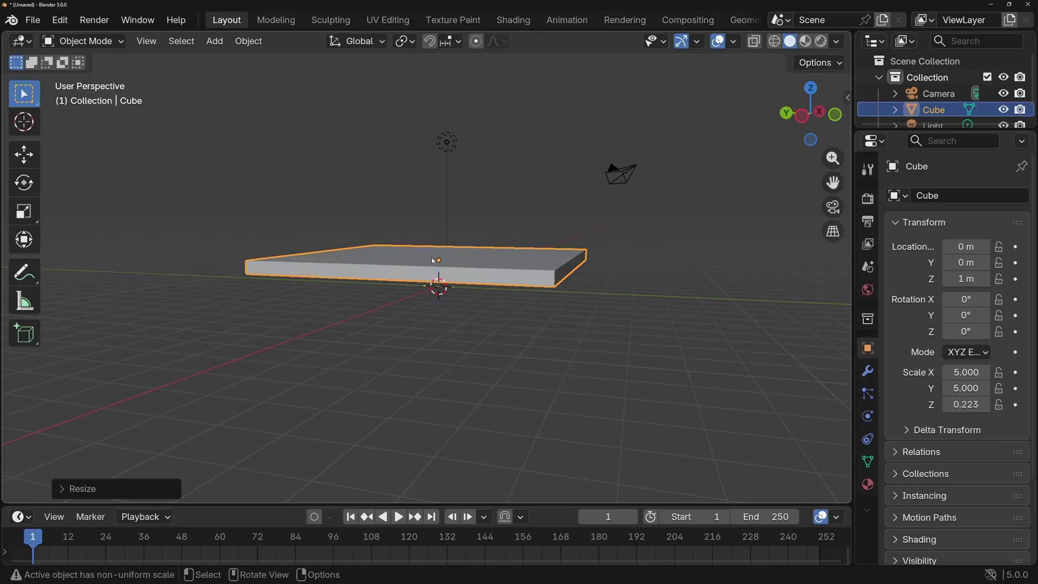
middle_click_drag(390, 222, 325, 238)
- Try enlarging the slab by about 1.94 in the XY plane with the Scale tool's gizmo, cancel, and return to the Select Box tool
left_click(24, 211)
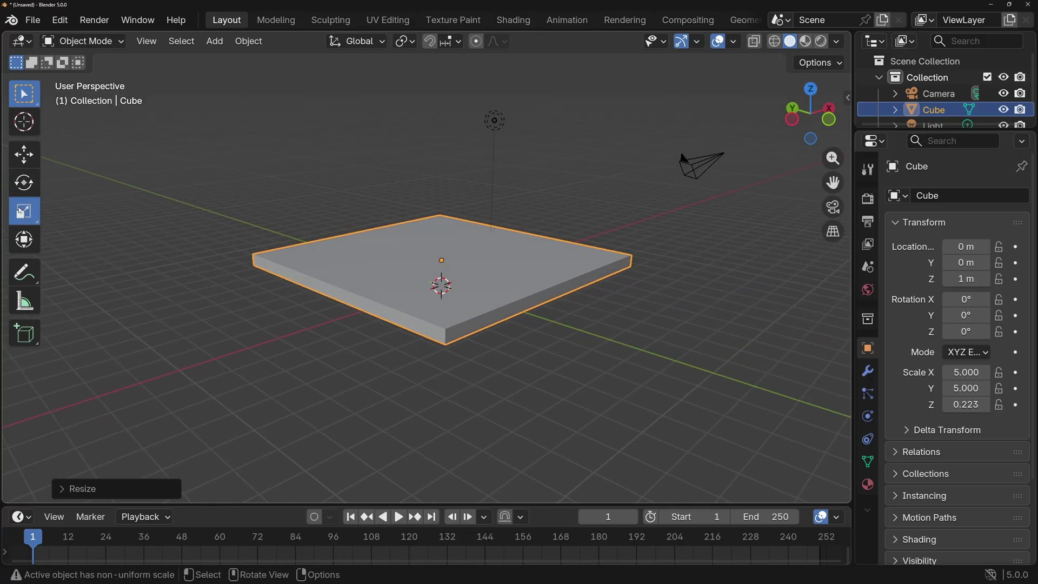
middle_click_drag(403, 215, 170, 242)
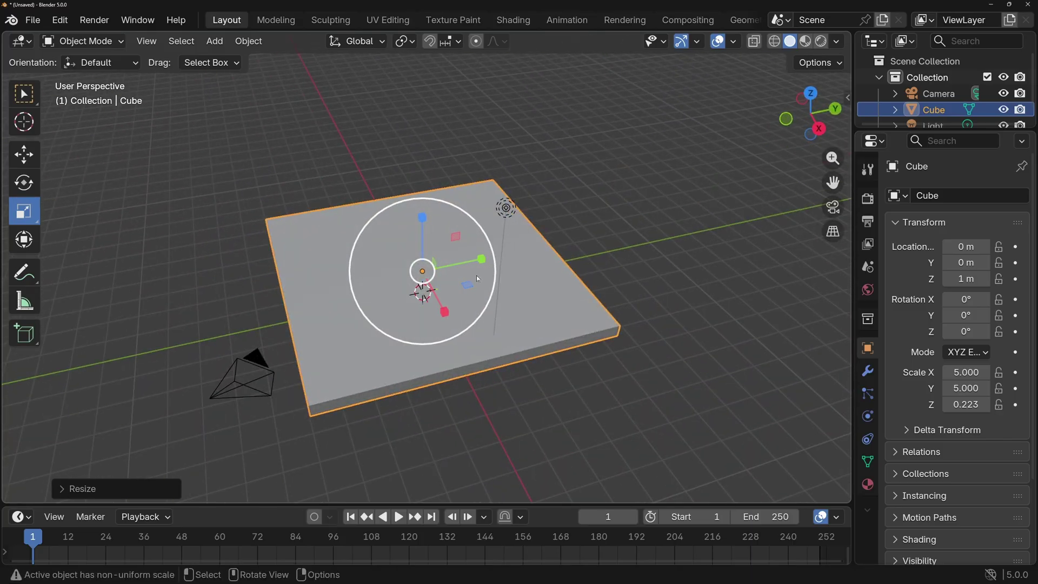
left_click_drag(471, 288, 508, 300)
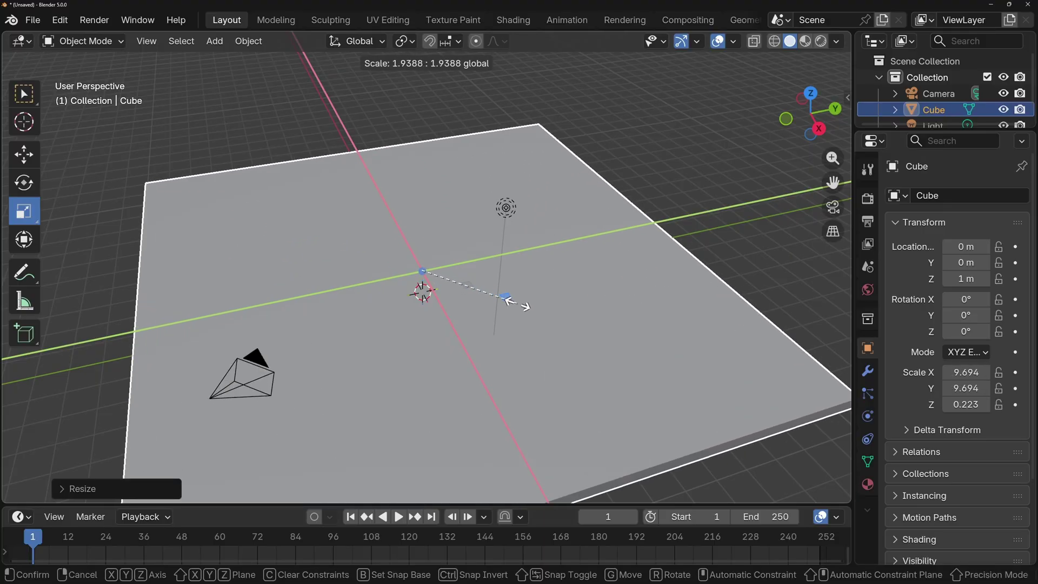
right_click(509, 301)
left_click(24, 94)
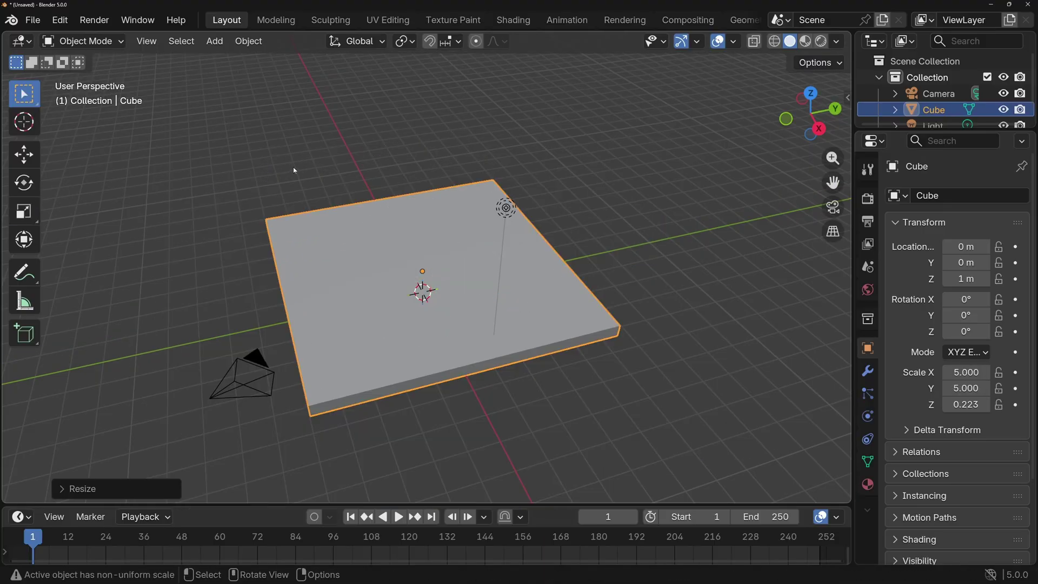
- Delete the flattened cube from the scene
key("x")
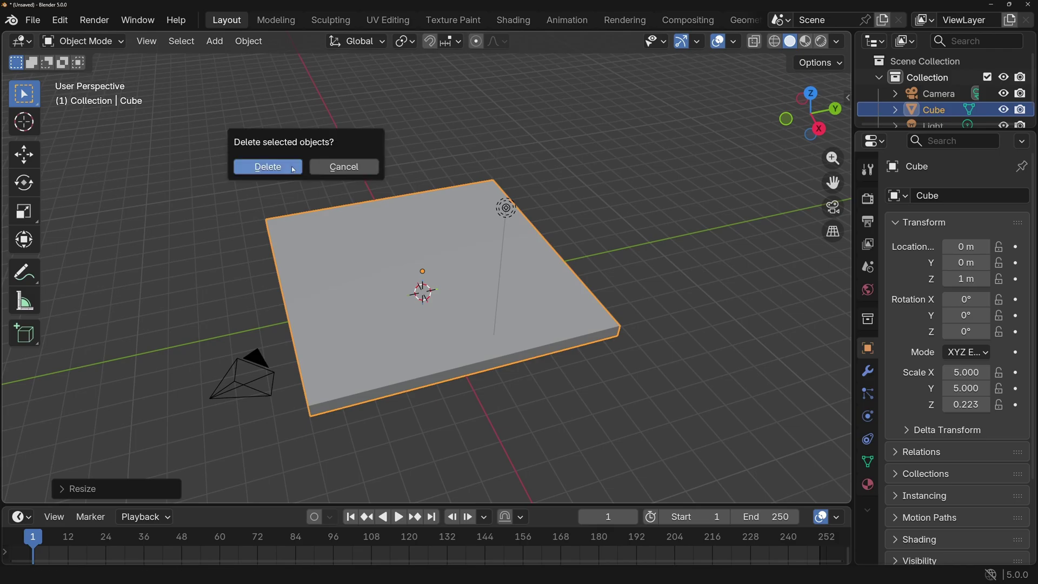
left_click(292, 168)
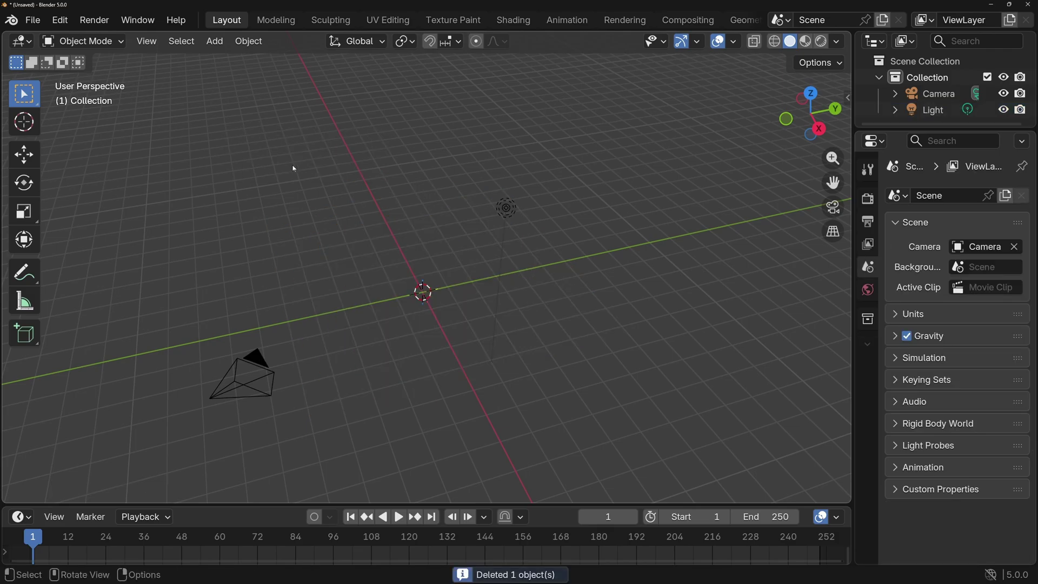
middle_click_drag(383, 247, 416, 222)
left_click(213, 41)
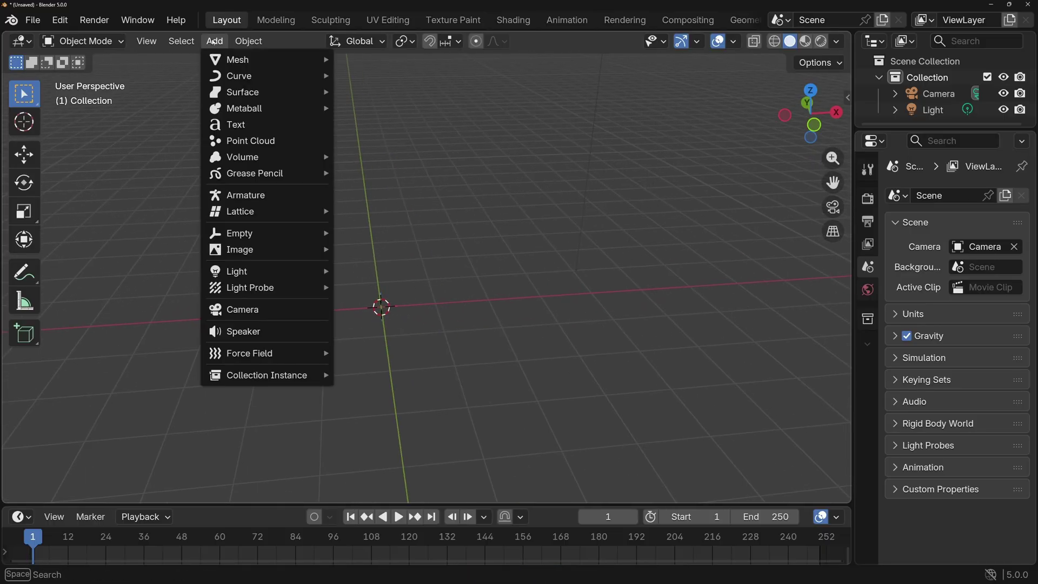
mouse_move(248, 41)
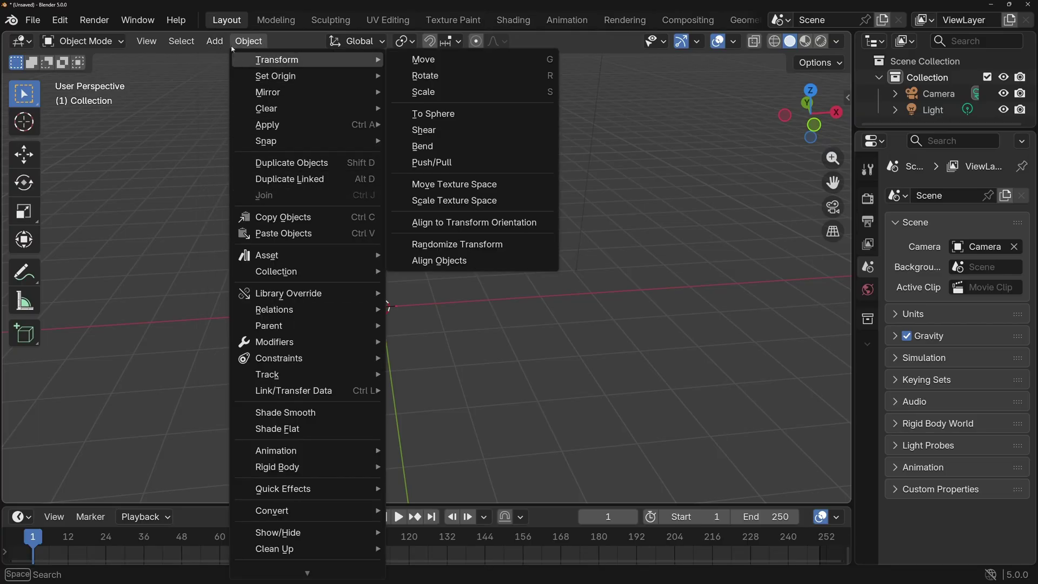
key("Escape")
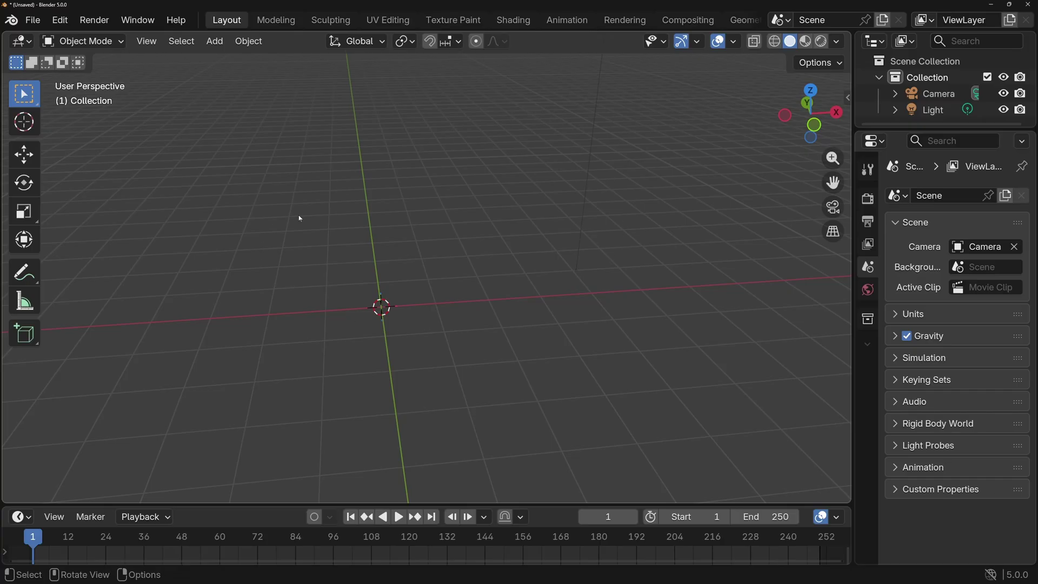
key("shift+a")
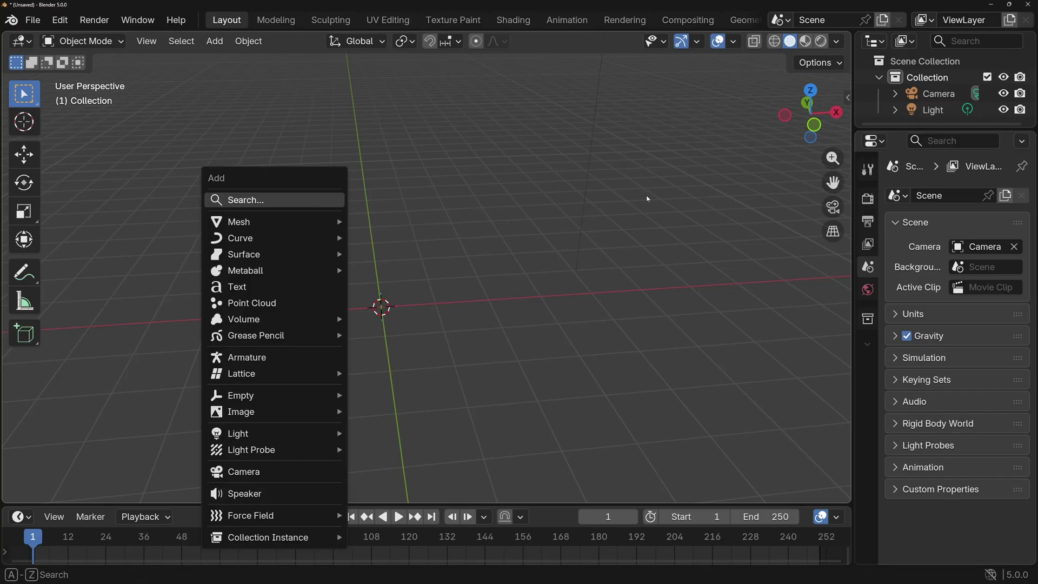
key("Escape")
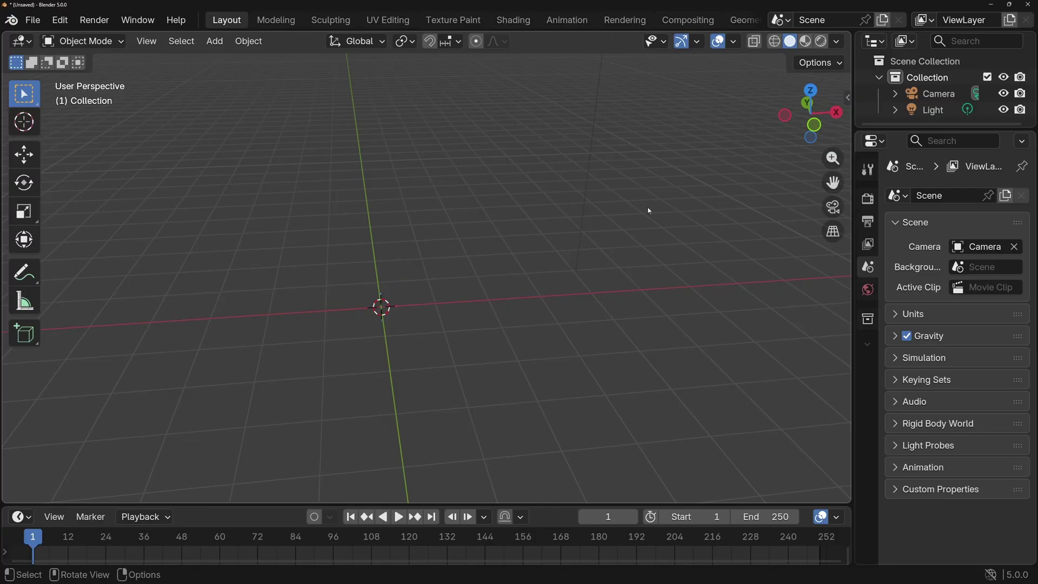
- Add a cylinder mesh at the world origin
key("shift+a")
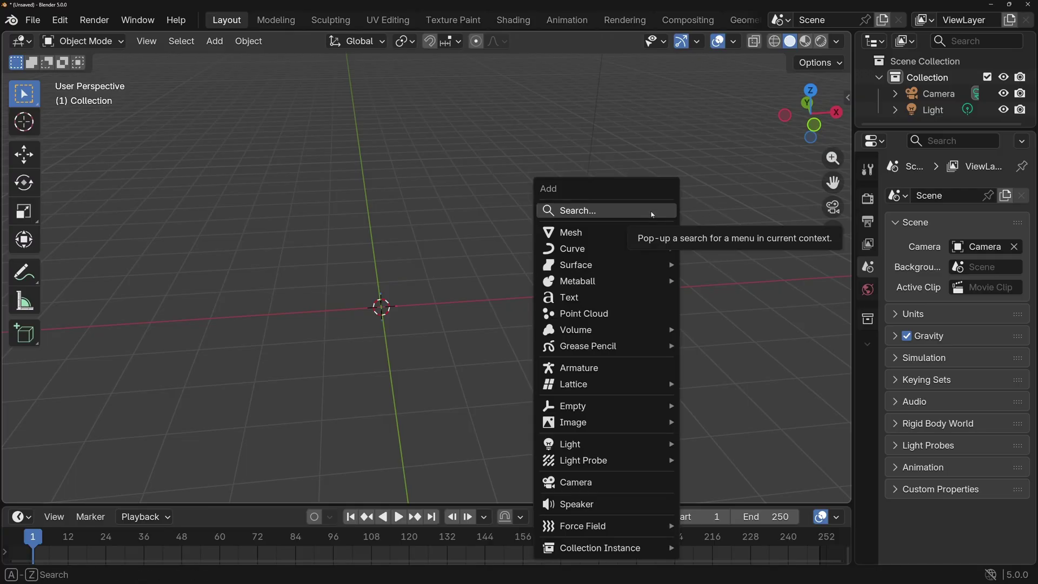
mouse_move(619, 234)
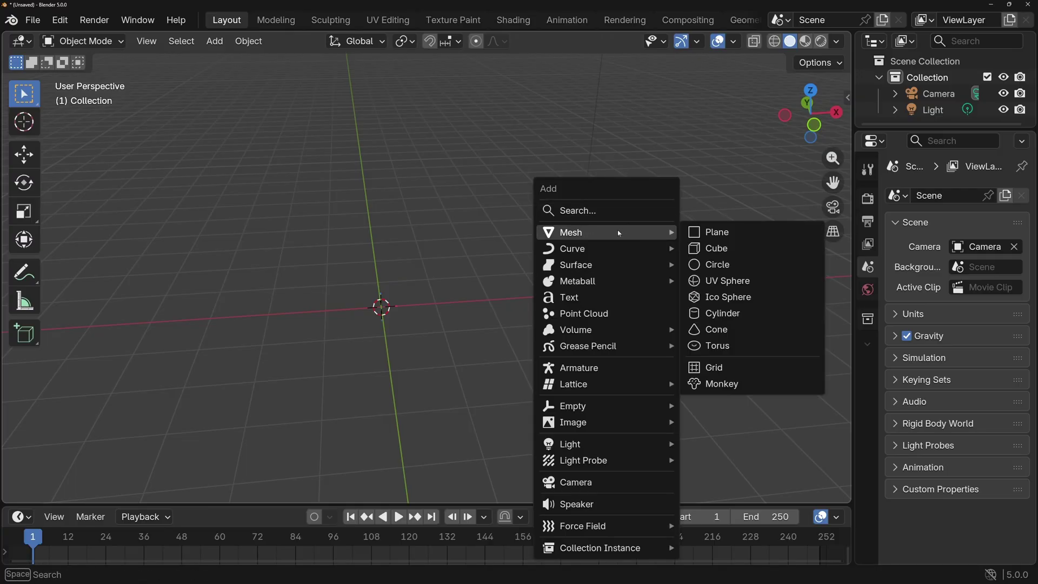
left_click(722, 313)
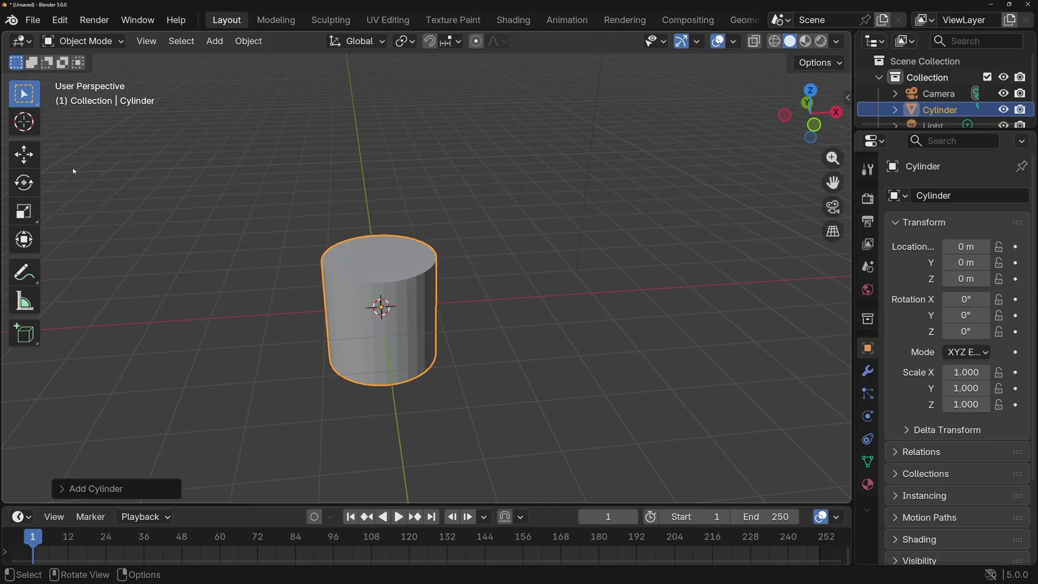
- Place the 3D cursor freely in empty space away from the cylinder, toward the negative X side
left_click(24, 122)
left_click(190, 118)
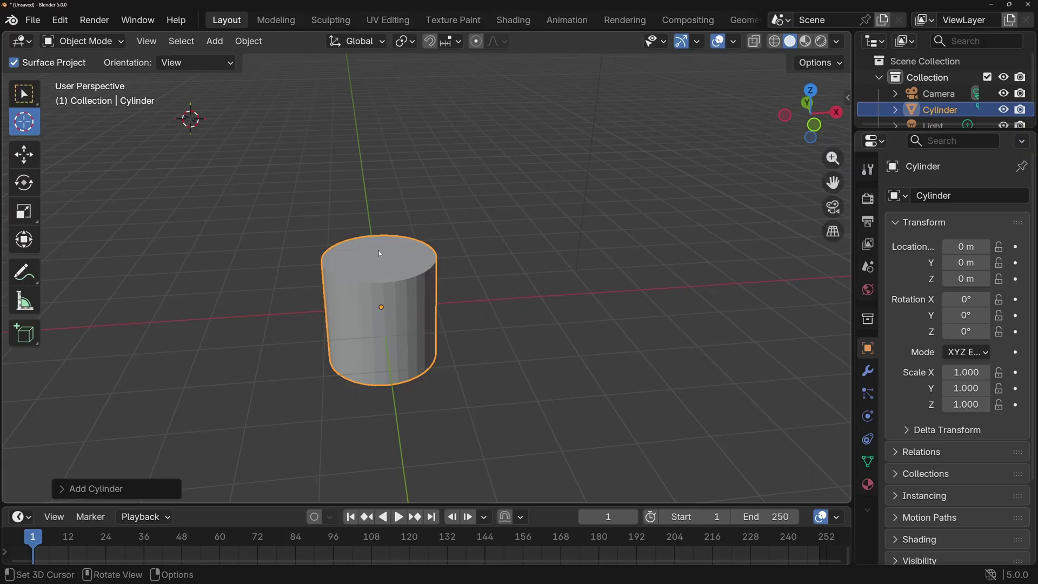
scroll(478, 203, "up", 1)
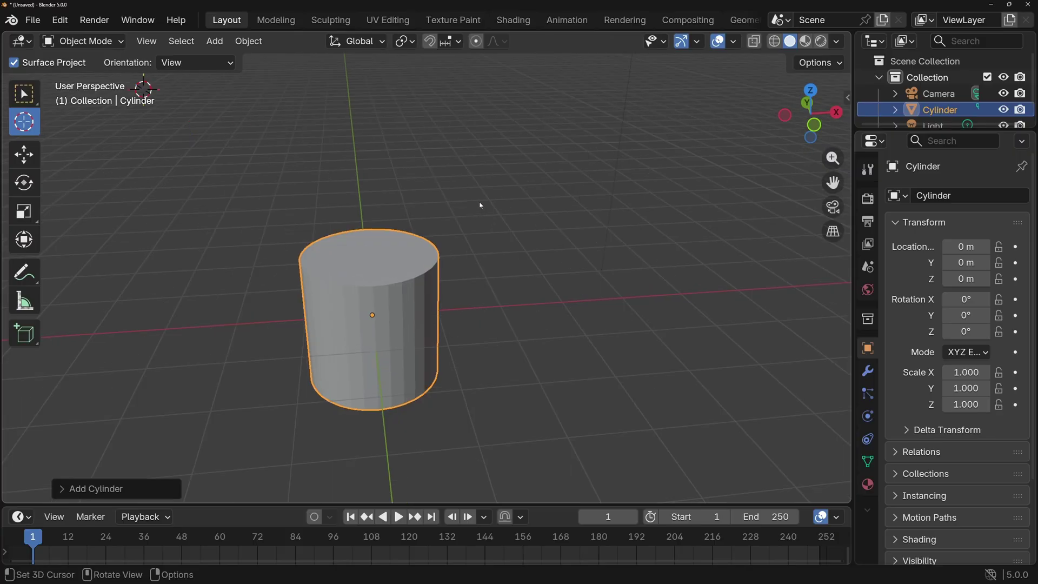
scroll(479, 211, "down", 7)
scroll(562, 186, "down", 1)
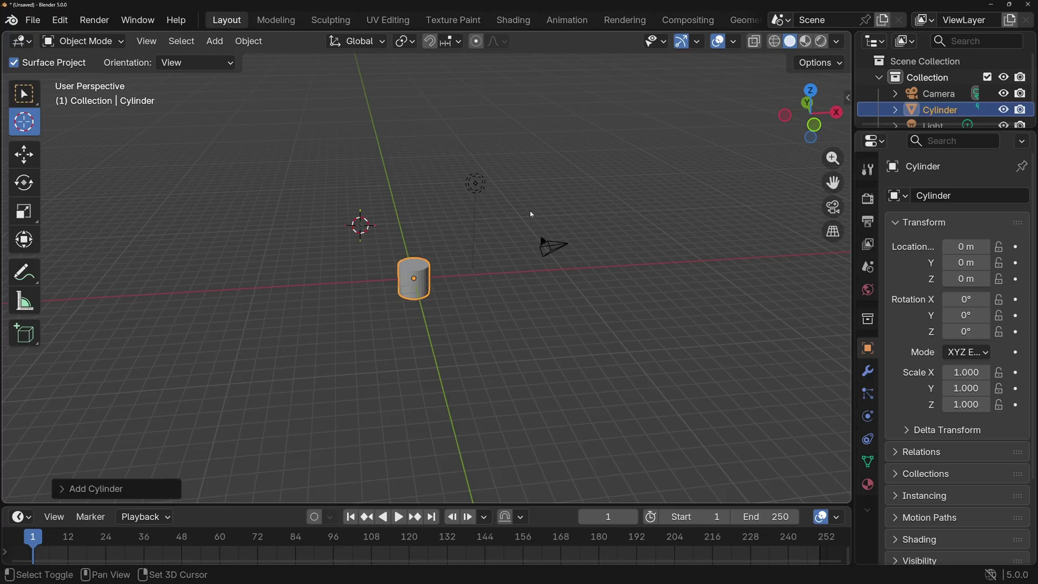
- Reset the 3D cursor to the world origin and frame the scene objects
key("shift+c")
scroll(524, 206, "down", 2)
scroll(524, 209, "up", 3)
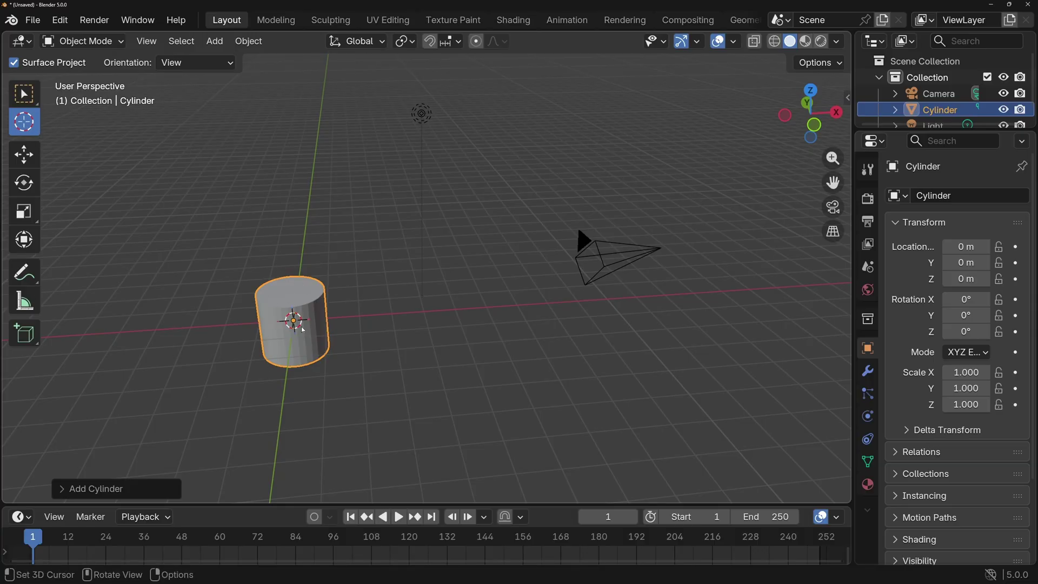
- Narrow the cylinder to a scale of about 0.424 in X and Y, with the Z axis locked
middle_click_drag(257, 303, 420, 239, "shift")
scroll(418, 235, "up", 3)
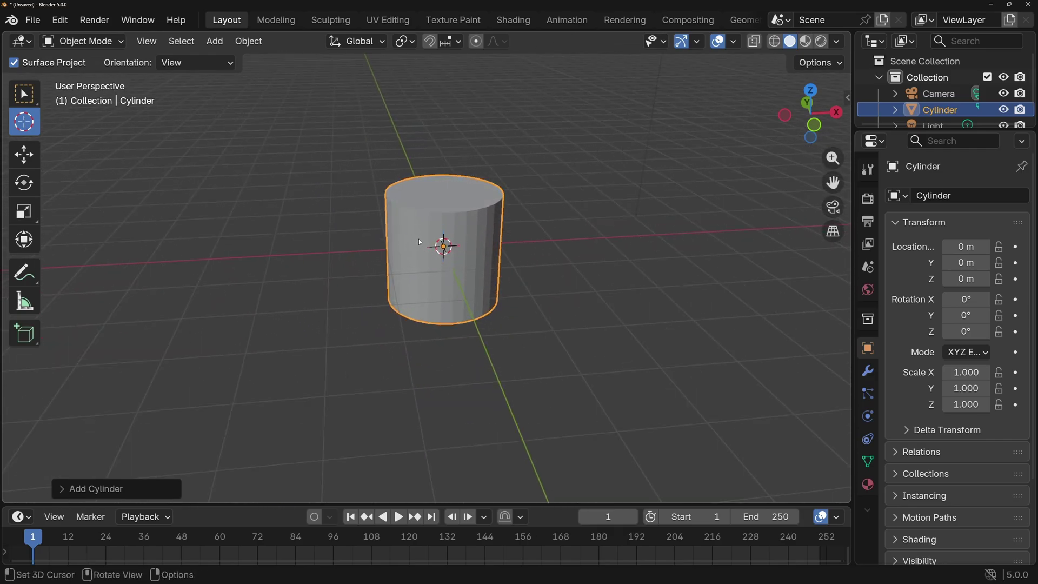
middle_click_drag(327, 250, 522, 255)
scroll(242, 267, "down", 5)
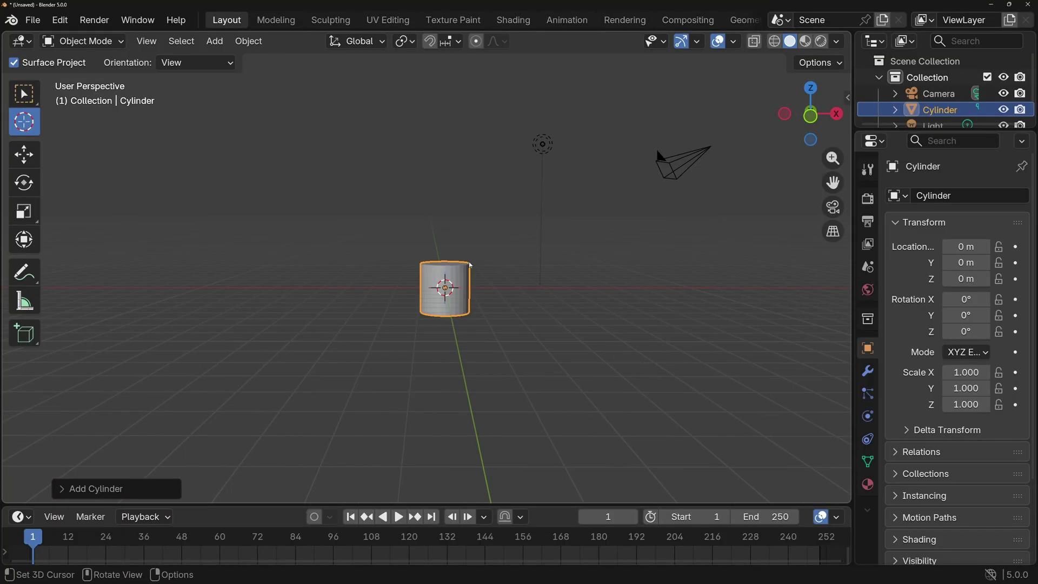
scroll(515, 266, "up", 3)
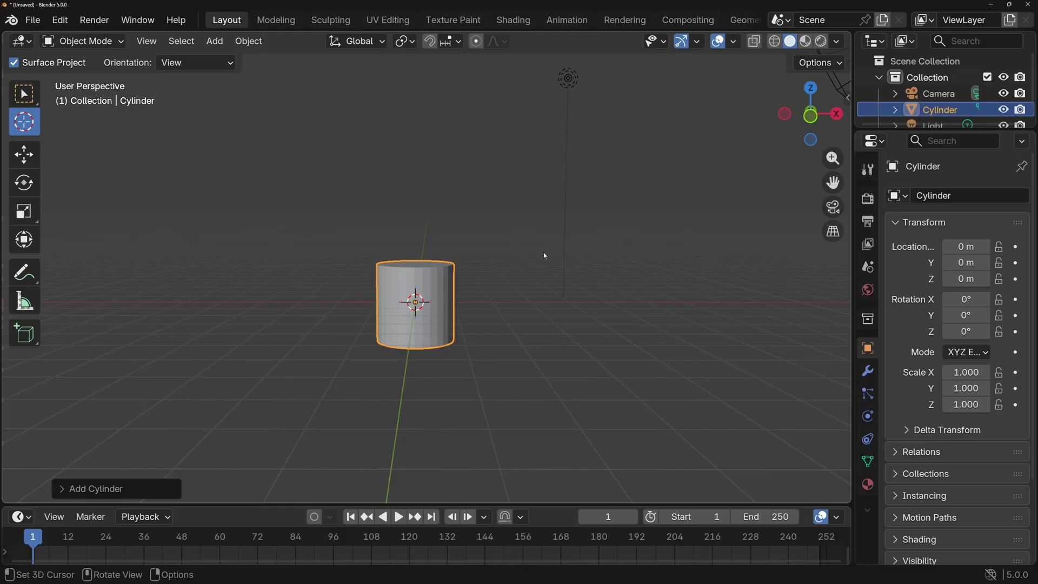
key("s")
key("shift+z")
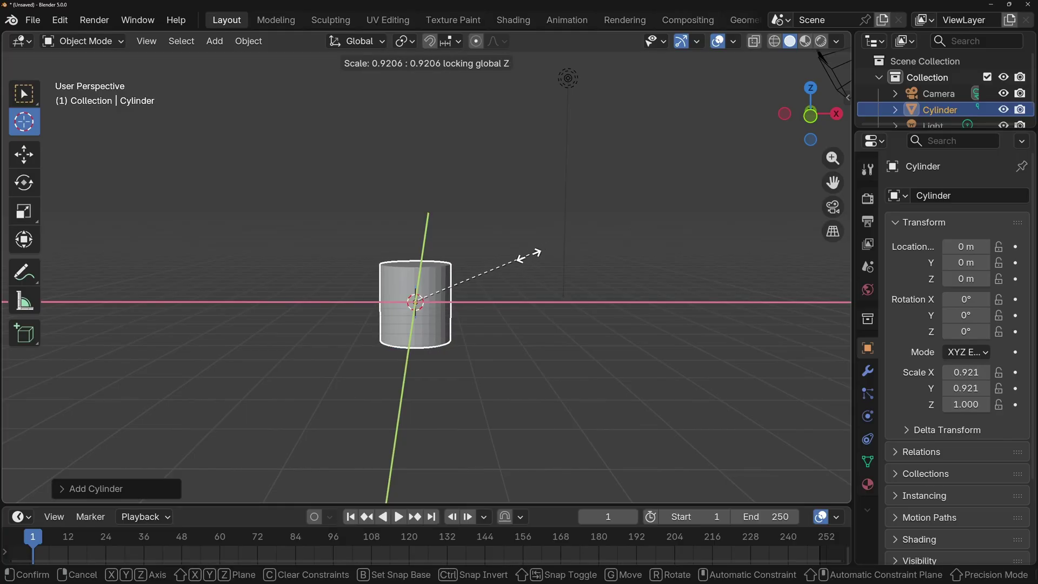
left_click(470, 299)
mouse_move(470, 234)
middle_mouse_down()
mouse_move(456, 281)
mouse_move(447, 162)
mouse_move(480, 238)
mouse_move(352, 216)
mouse_move(465, 217)
mouse_move(464, 249)
middle_mouse_up()
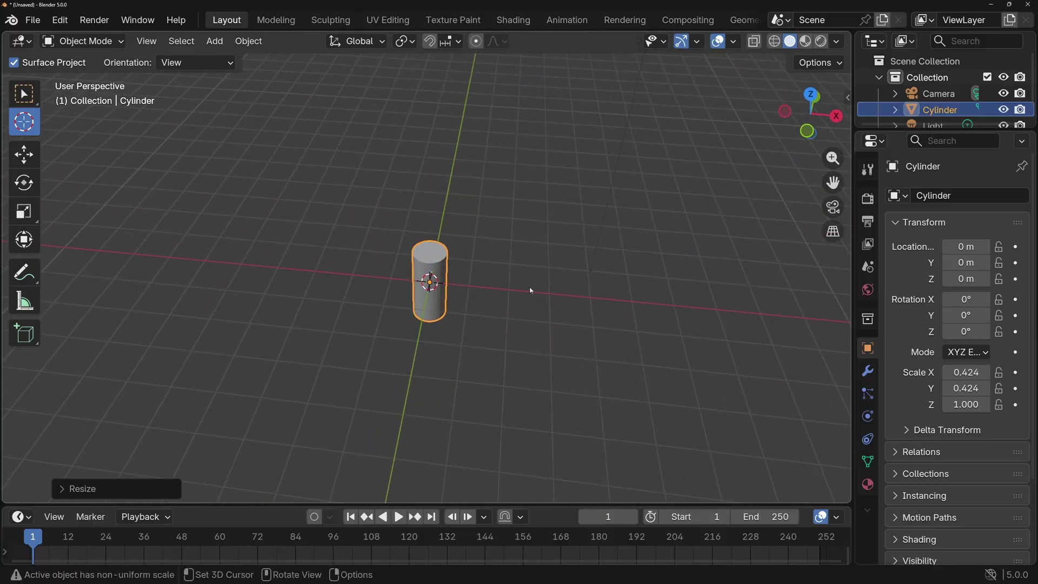
- Rotate the narrowed cylinder about 38.2° around the global Y axis
middle_click_drag(545, 291, 472, 241)
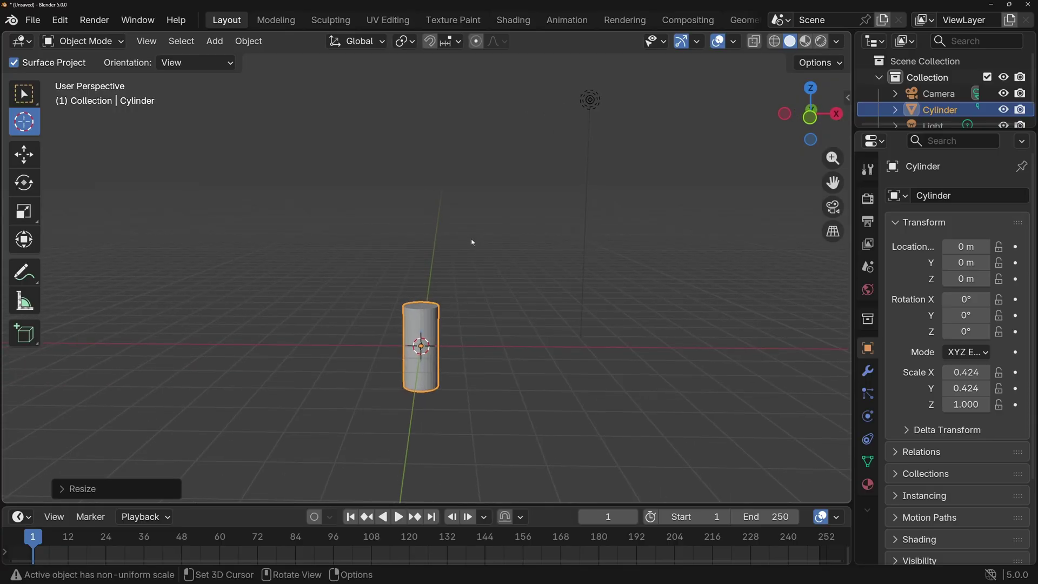
key("r")
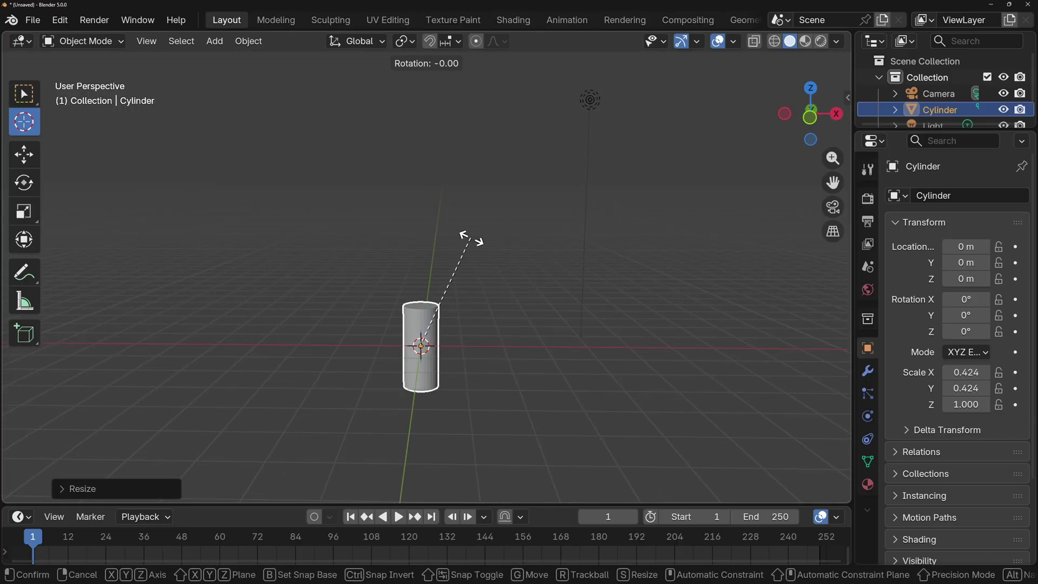
key("y")
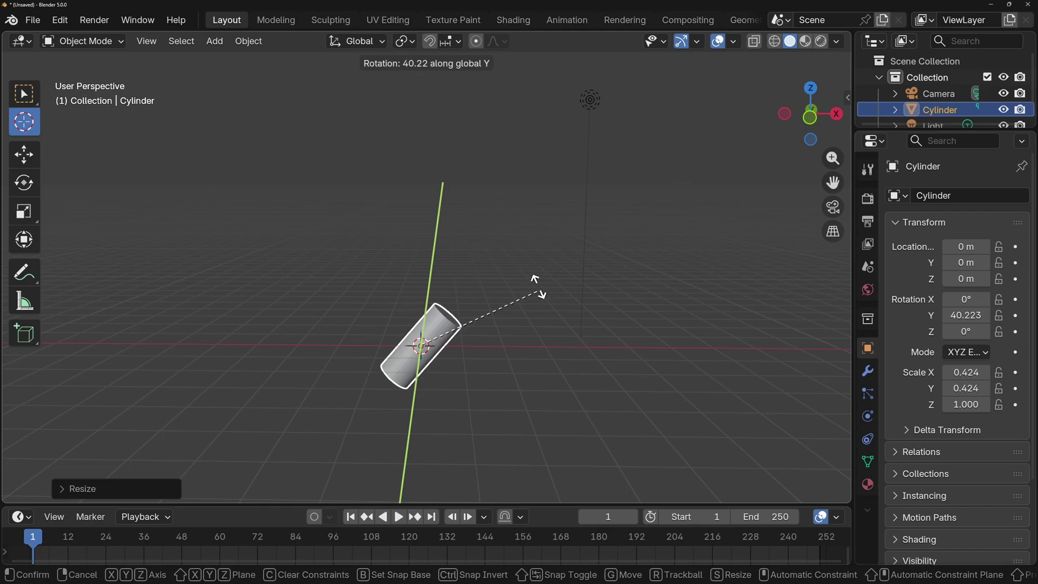
left_click(552, 294)
scroll(448, 380, "up", 2)
middle_click_drag(446, 376, 437, 329, "shift")
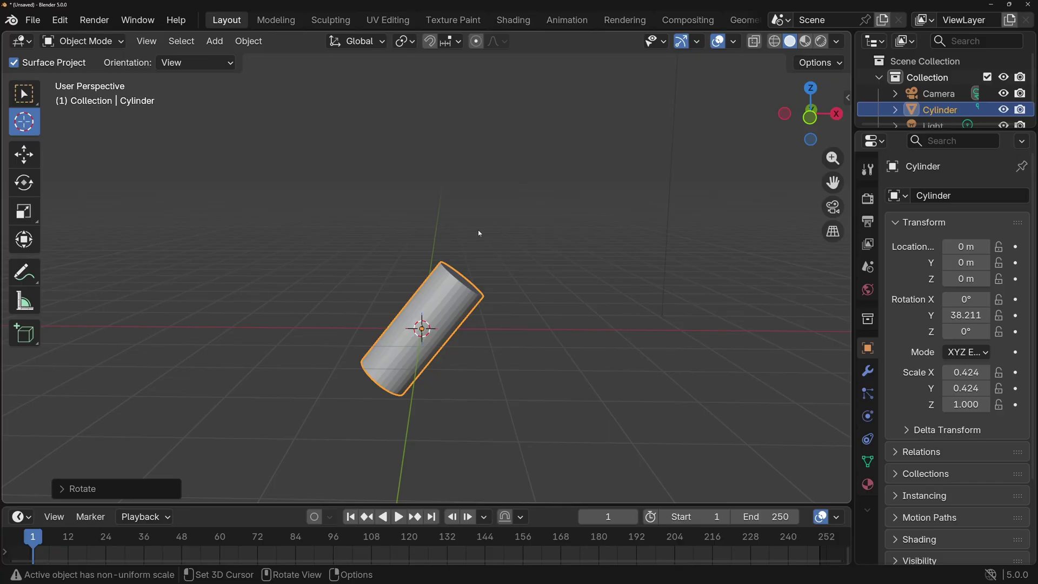
- Try stretching the tilted cylinder along the global Z axis, then undo the resize
key("s")
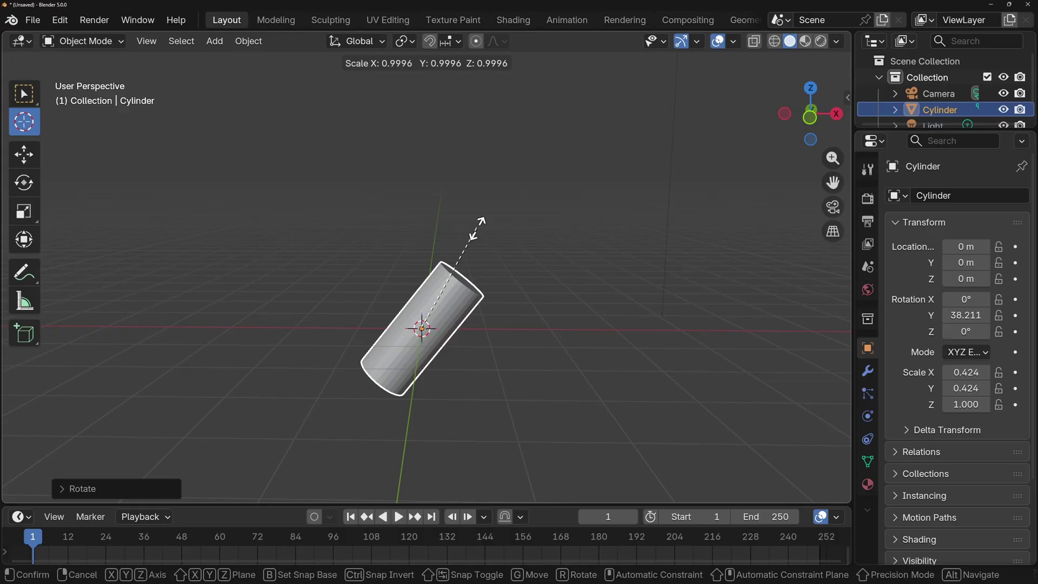
key("z")
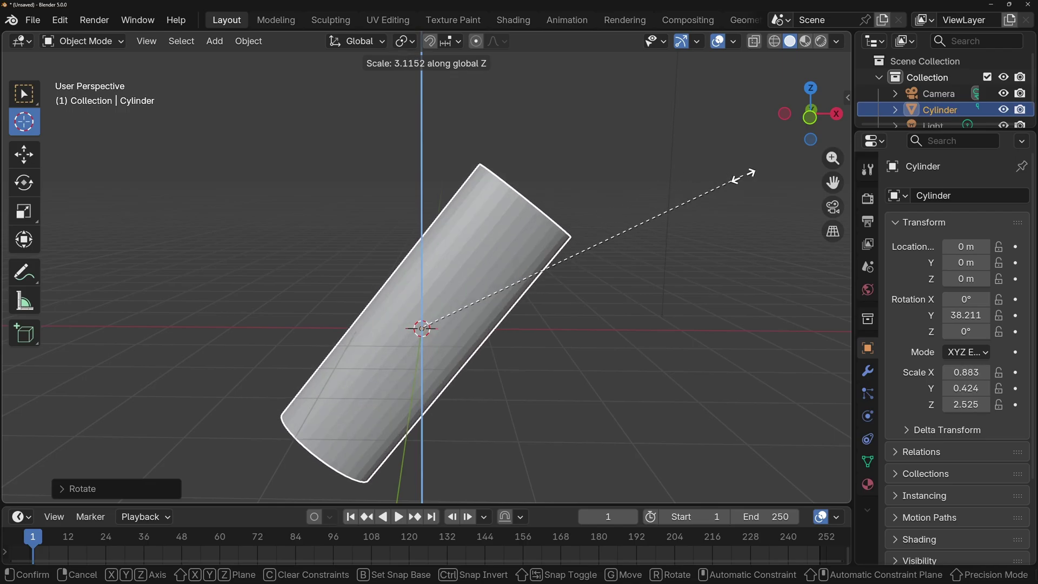
left_click(654, 208)
middle_click_drag(653, 208, 575, 272)
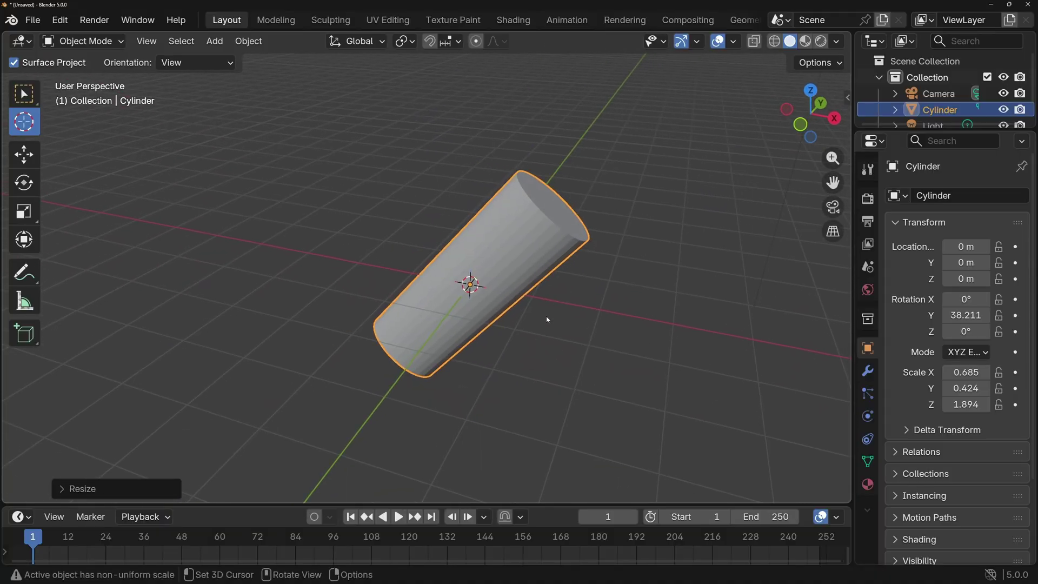
key("ctrl+z")
key("ctrl+z")
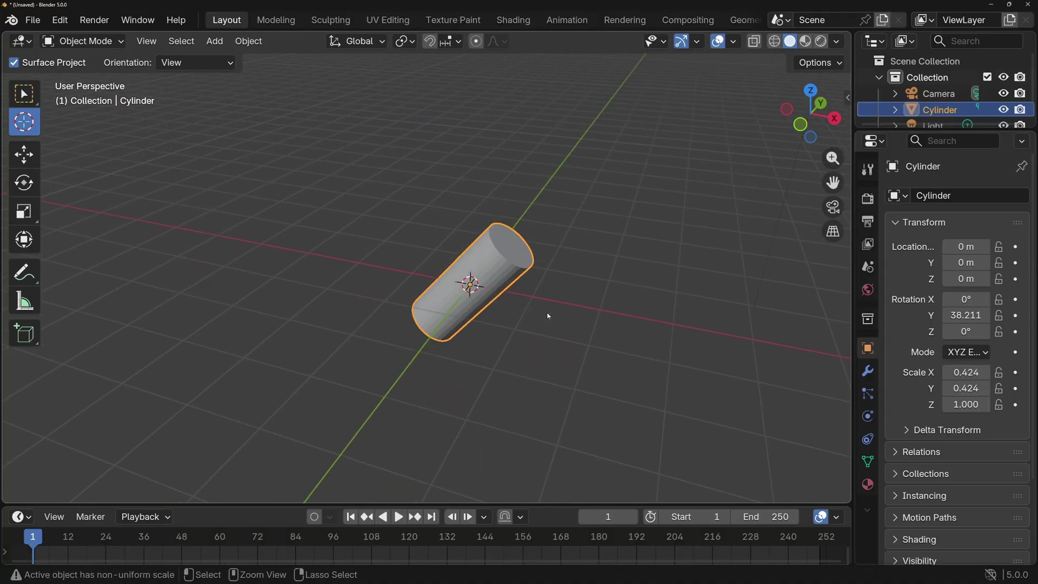
- Bring up the Move, Rotate and Scale gizmos in turn on the tilted cylinder, ending with the Scale tool active
left_click(26, 157)
left_click(32, 176)
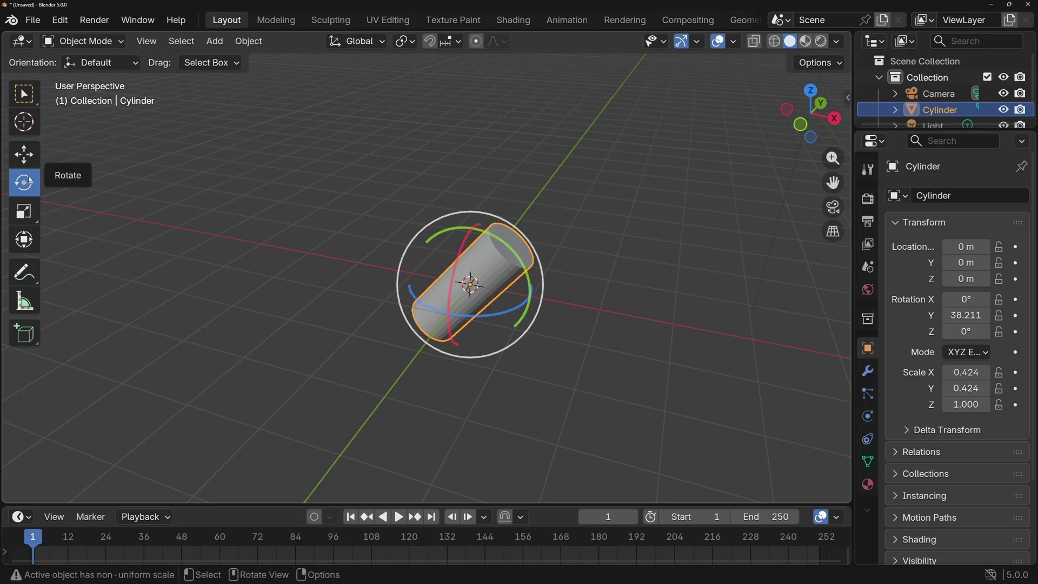
left_click(23, 211)
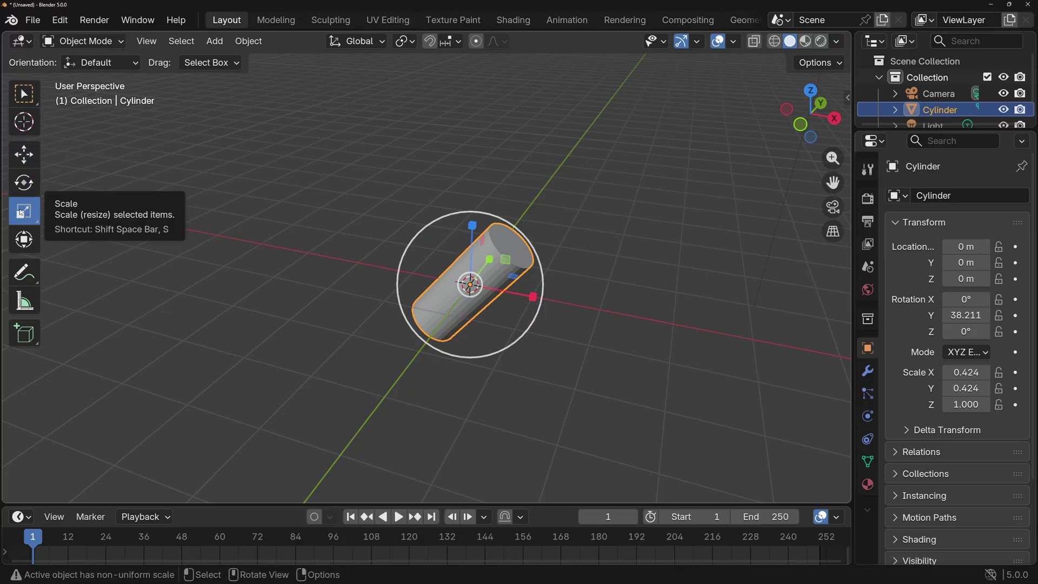
middle_click_drag(235, 243, 383, 201)
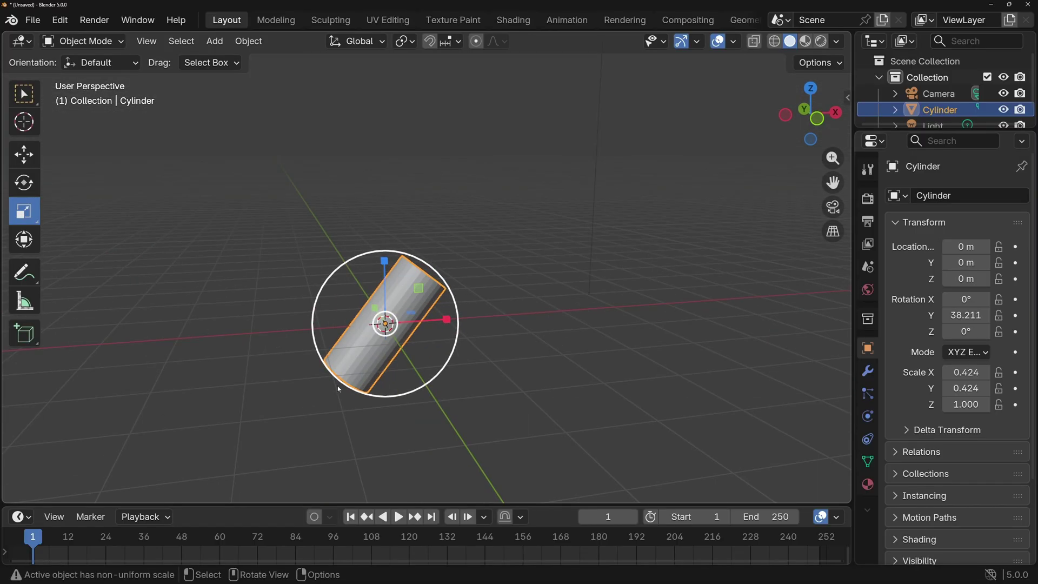
middle_click_drag(379, 345, 387, 331)
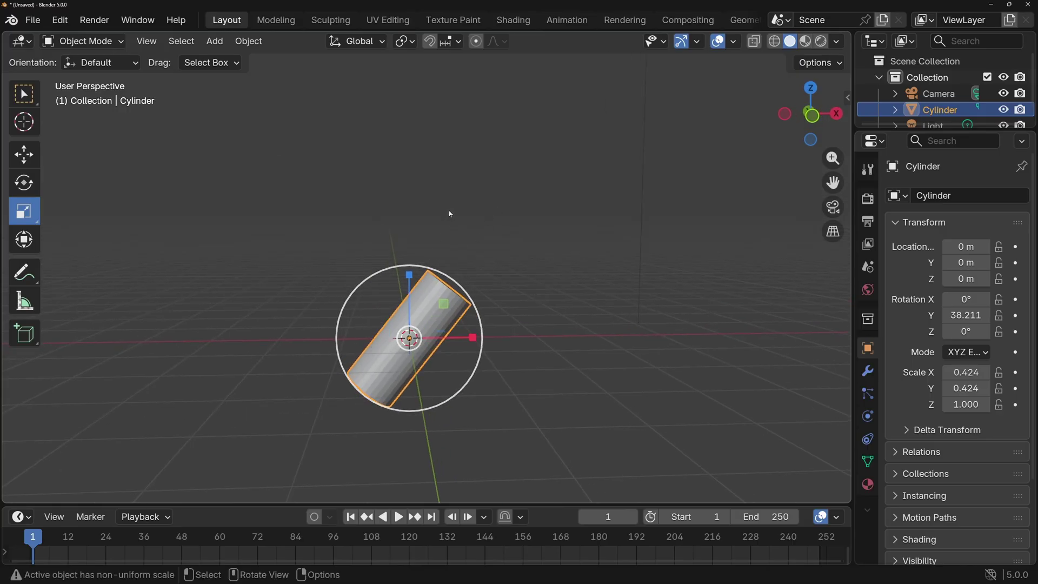
- Examine the available transform orientations and compare the scale gizmo's axes with the cylinder's tilt in the front view
left_click(378, 43)
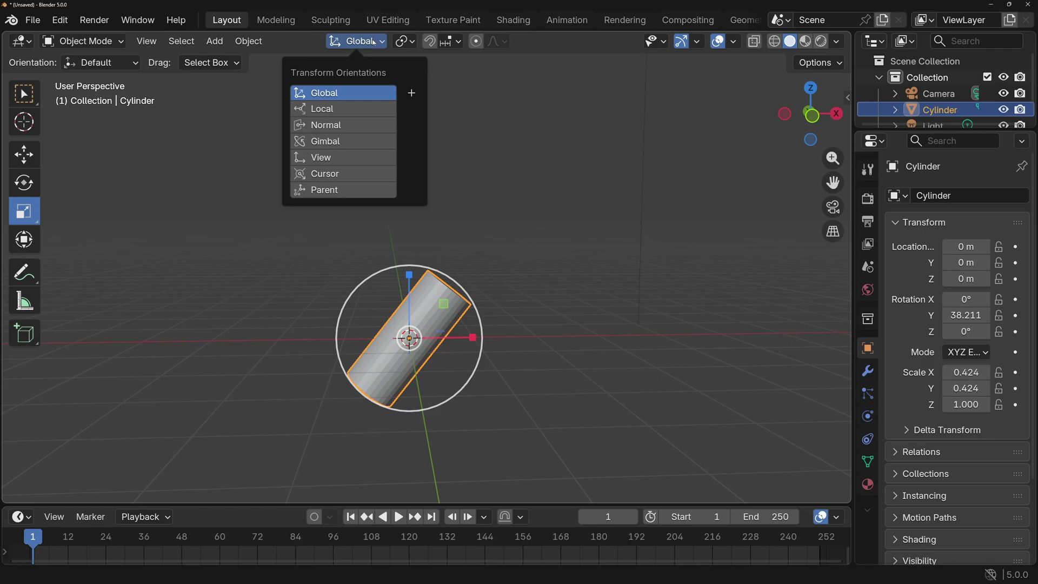
left_click(215, 41)
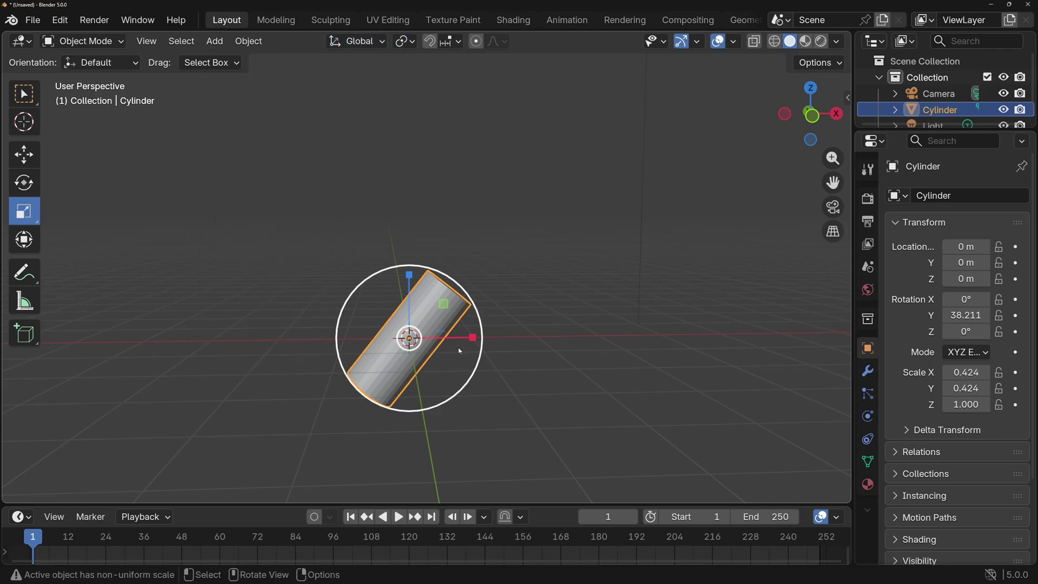
key("KP_1")
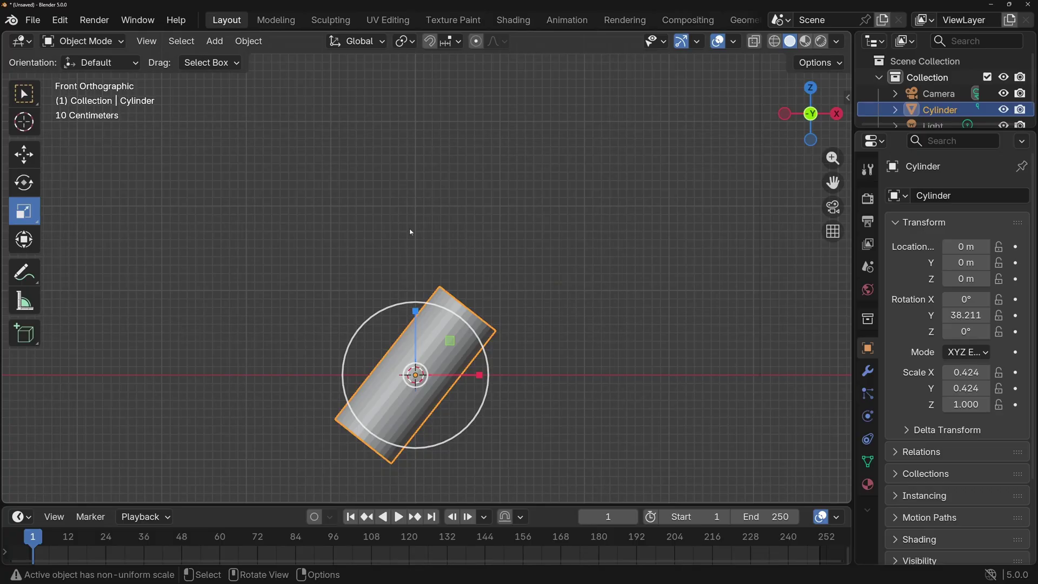
middle_click_drag(427, 314, 352, 345)
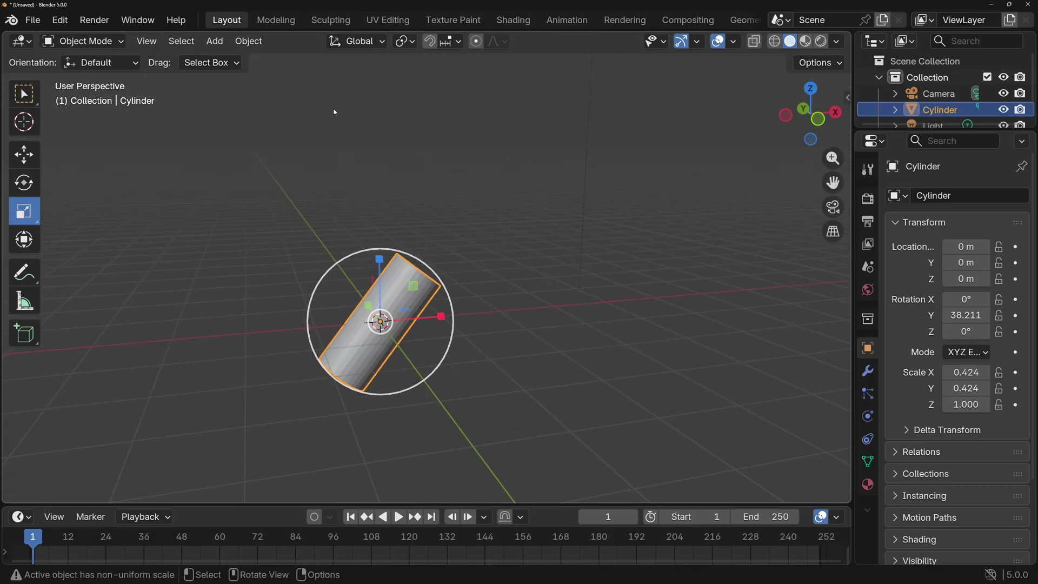
- Set the transform orientation to Local and shorten the cylinder along its own Z axis to a scale of about 0.555
left_click(359, 42)
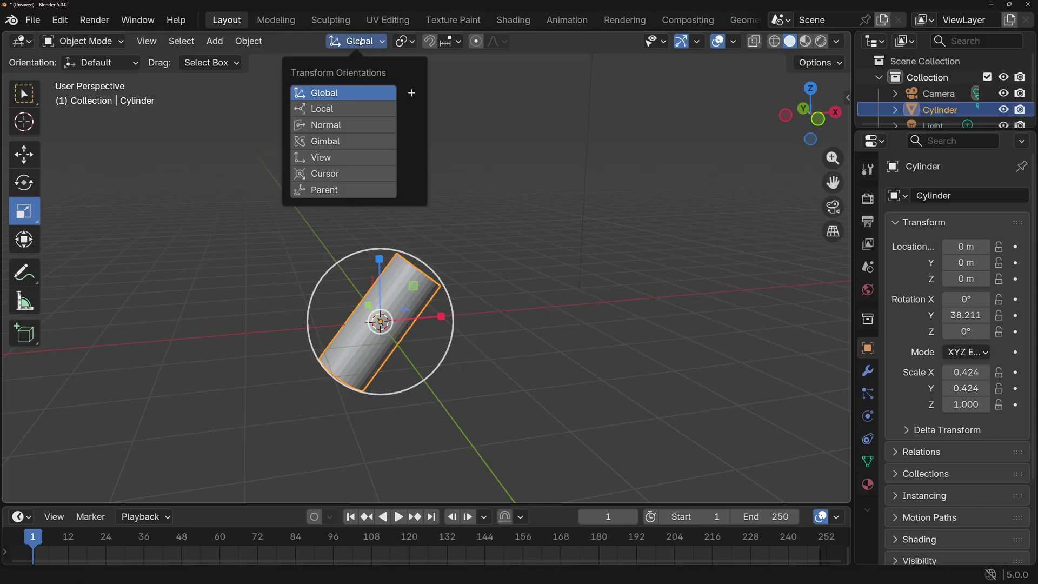
left_click(320, 109)
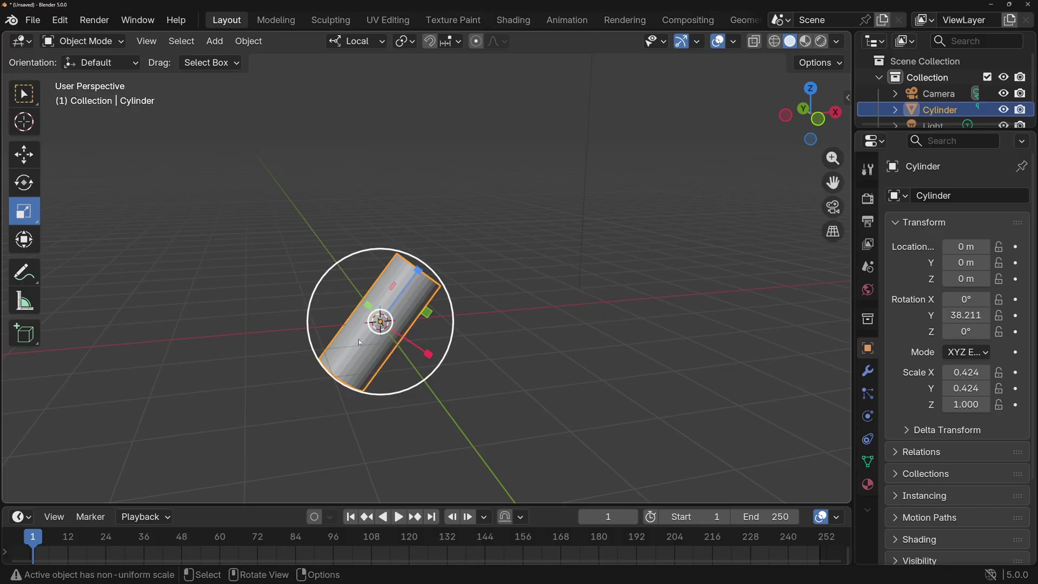
key("KP_1")
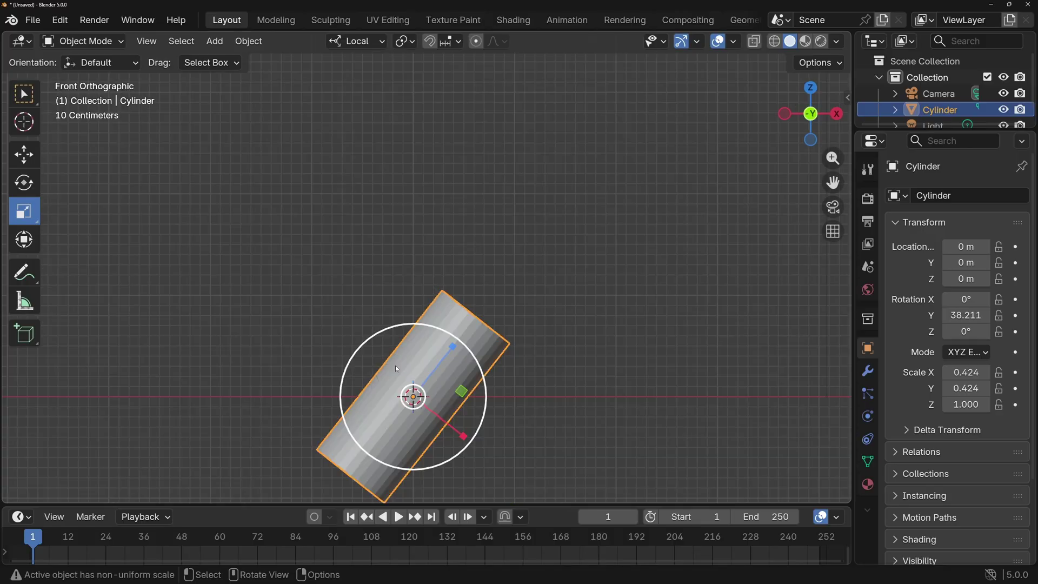
middle_click_drag(522, 383, 526, 222, "shift")
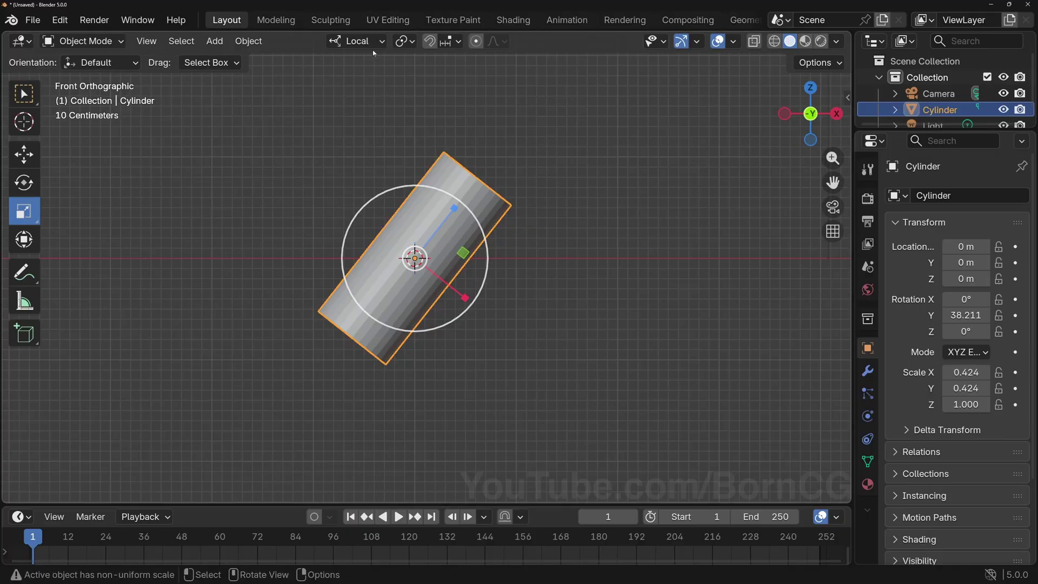
left_click_drag(454, 207, 443, 232)
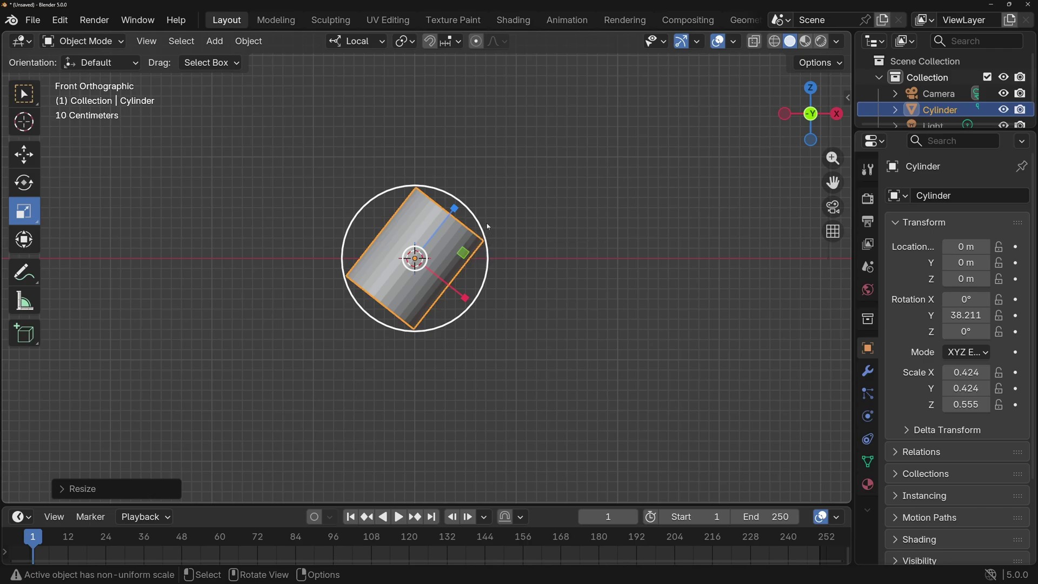
- Set the transform orientation back to Global with the Rotate gizmo shown, and return to the Select Box tool
left_click(24, 155)
left_click(23, 182)
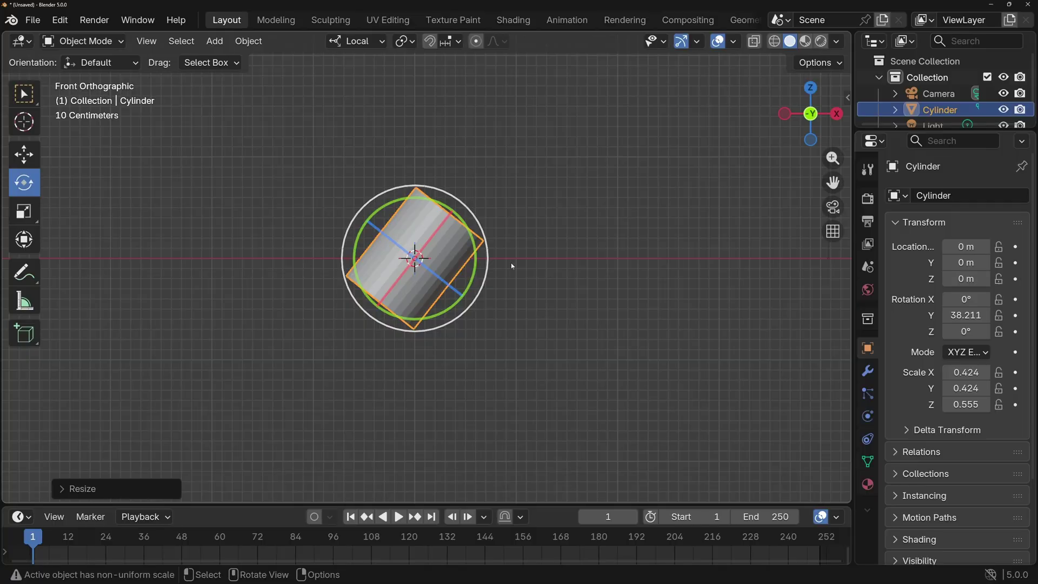
left_click(356, 41)
left_click(320, 92)
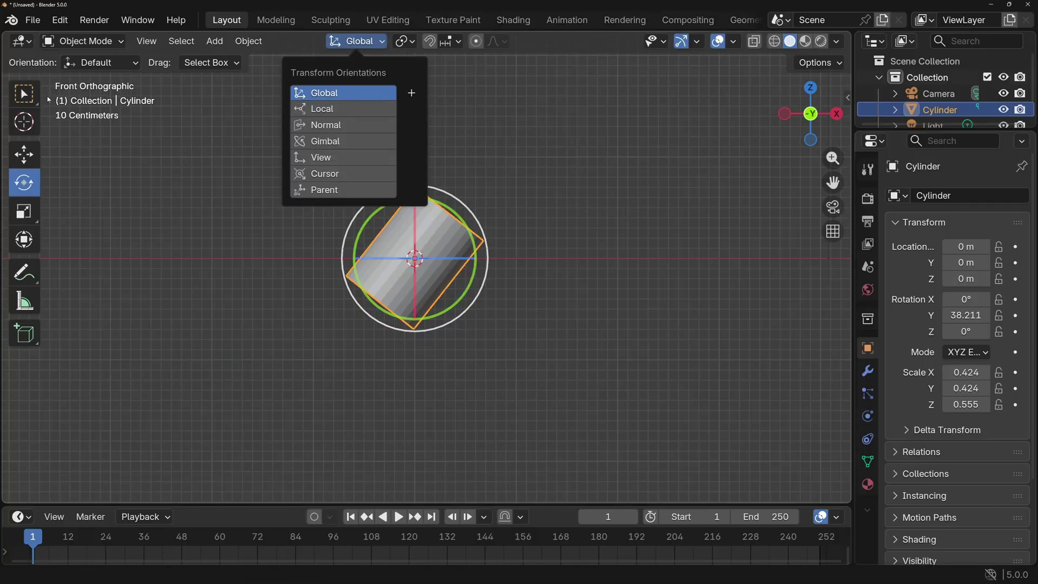
left_click(24, 93)
- Try scaling the tilted cylinder by about 1.68 along the global Z axis, then cancel
middle_click_drag(237, 173, 492, 203)
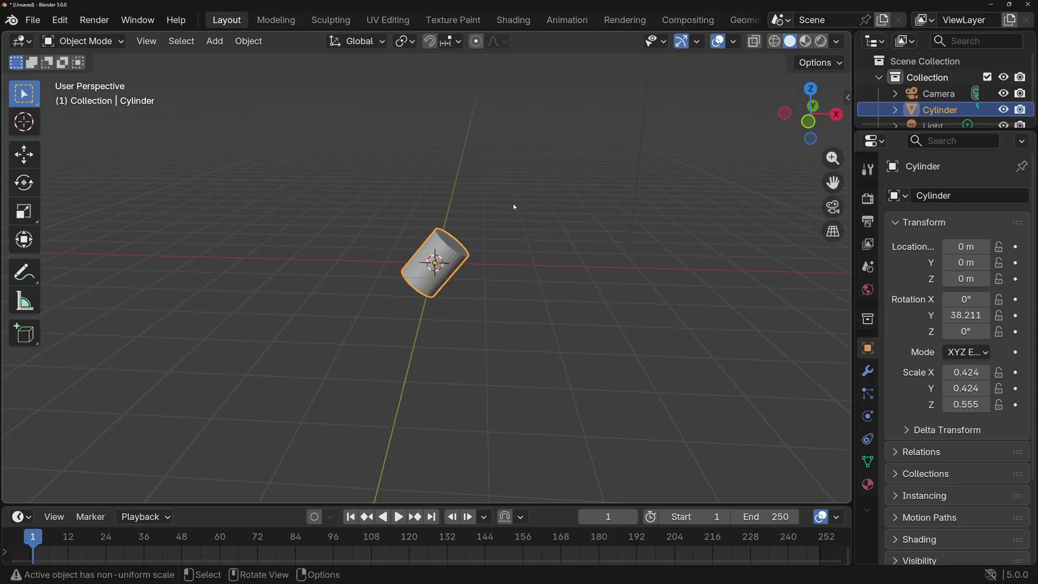
key("s")
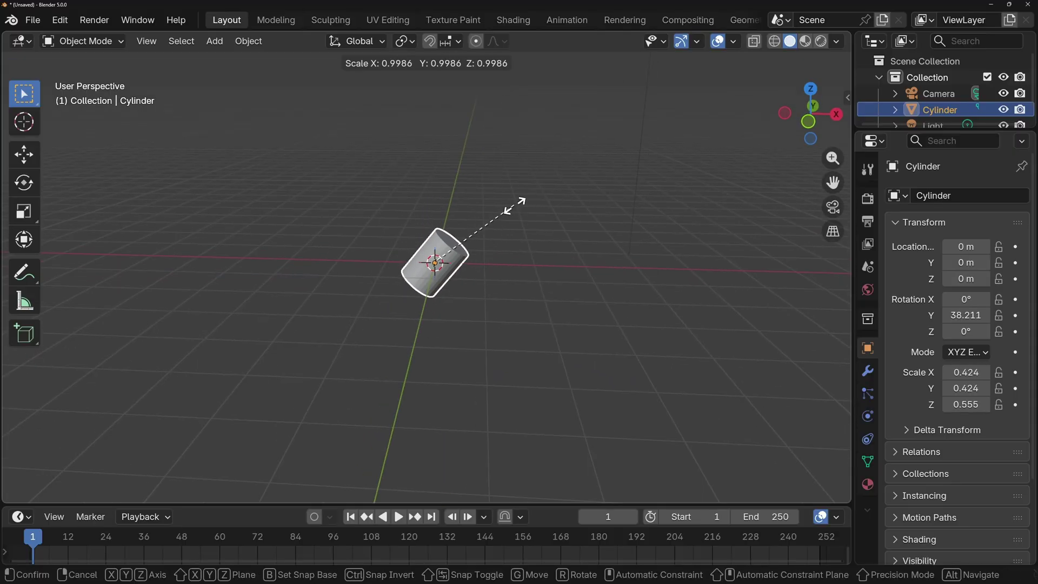
key("z")
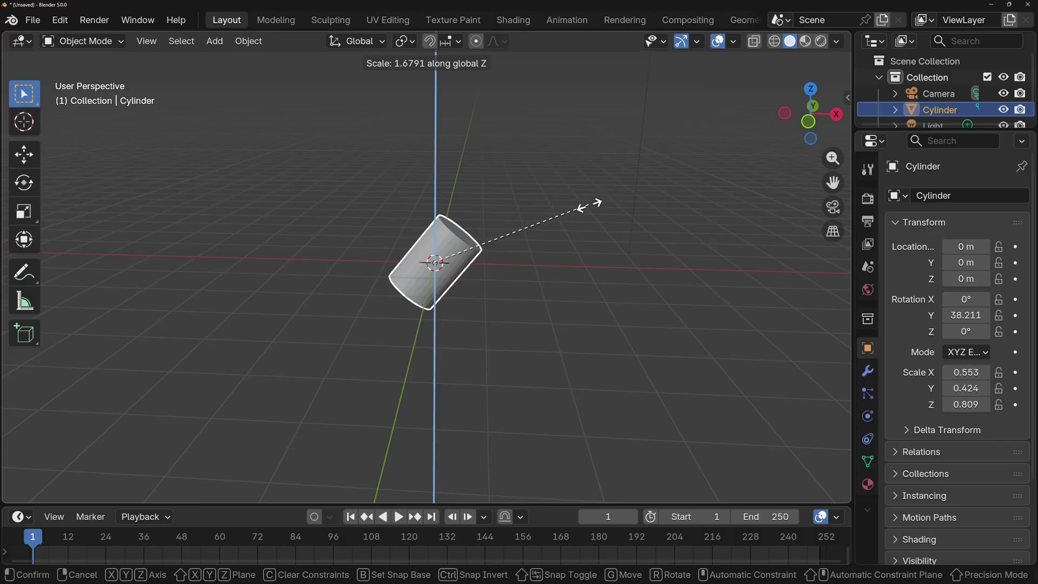
key("Escape")
- Try scaling the tilted cylinder along its local Z axis instead of the global Z axis, by a factor of about 1.08
key("s")
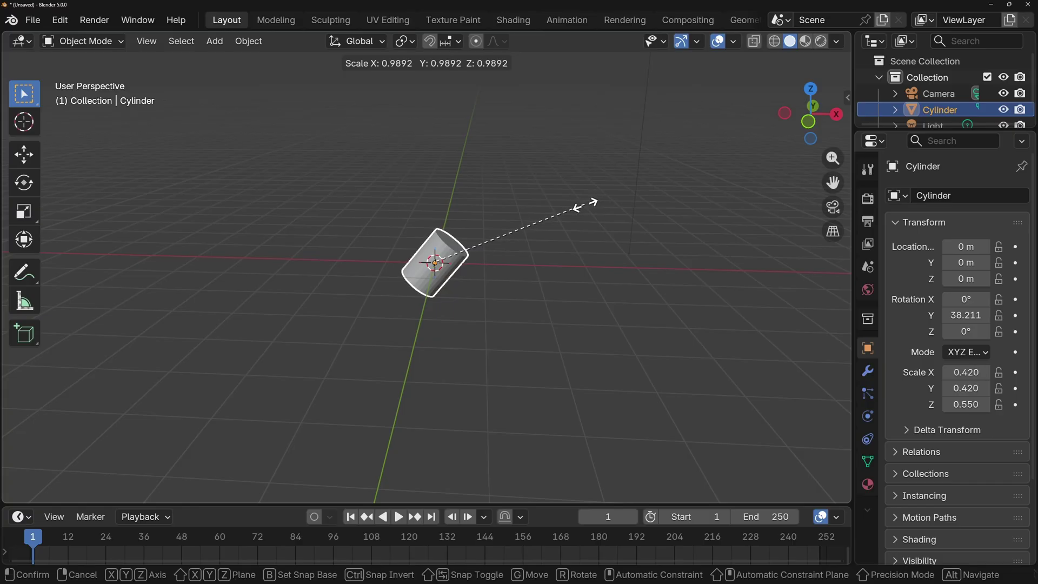
key("z")
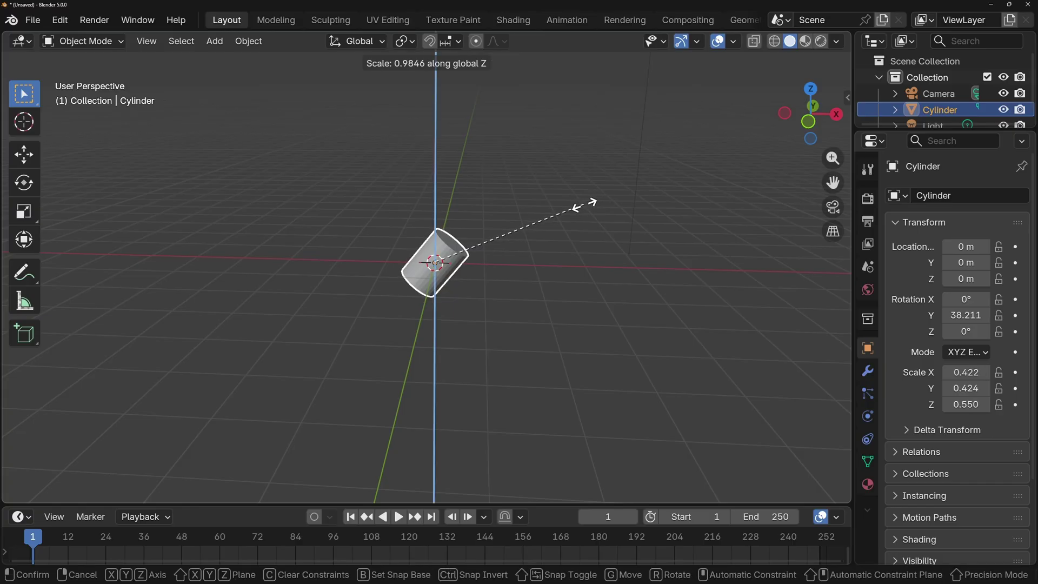
key("z")
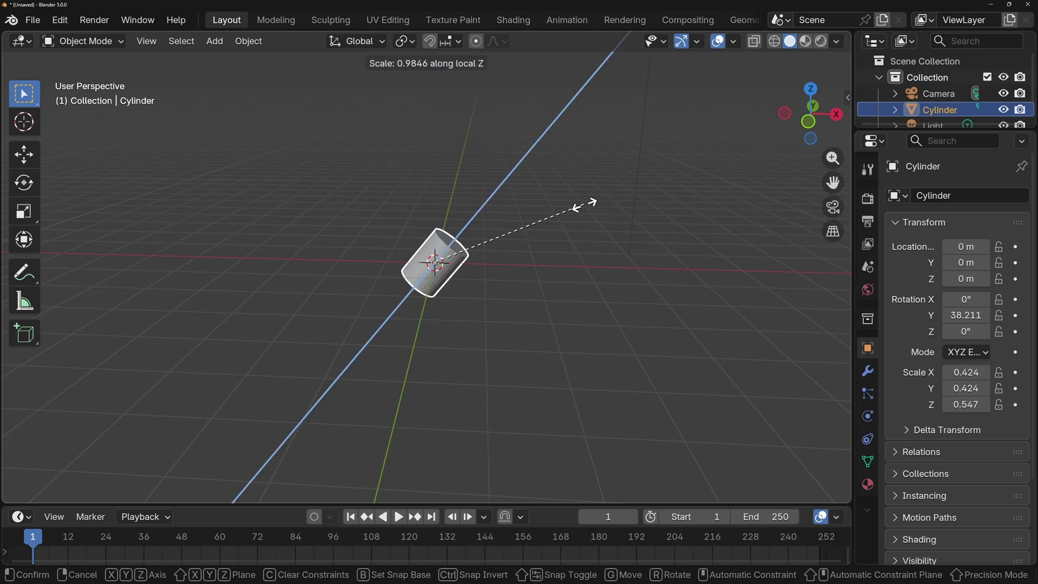
left_click(425, 74)
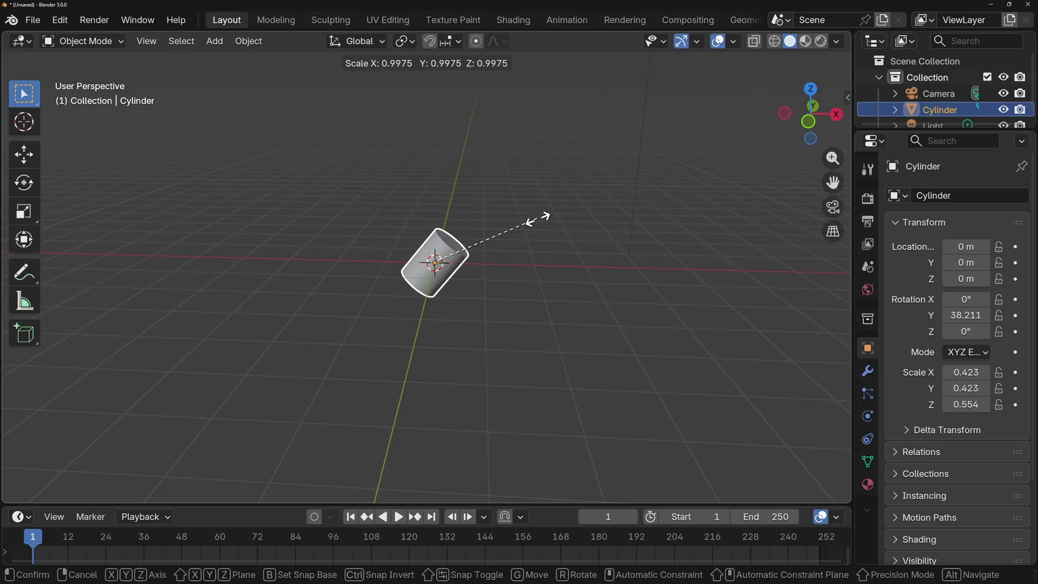
key("z")
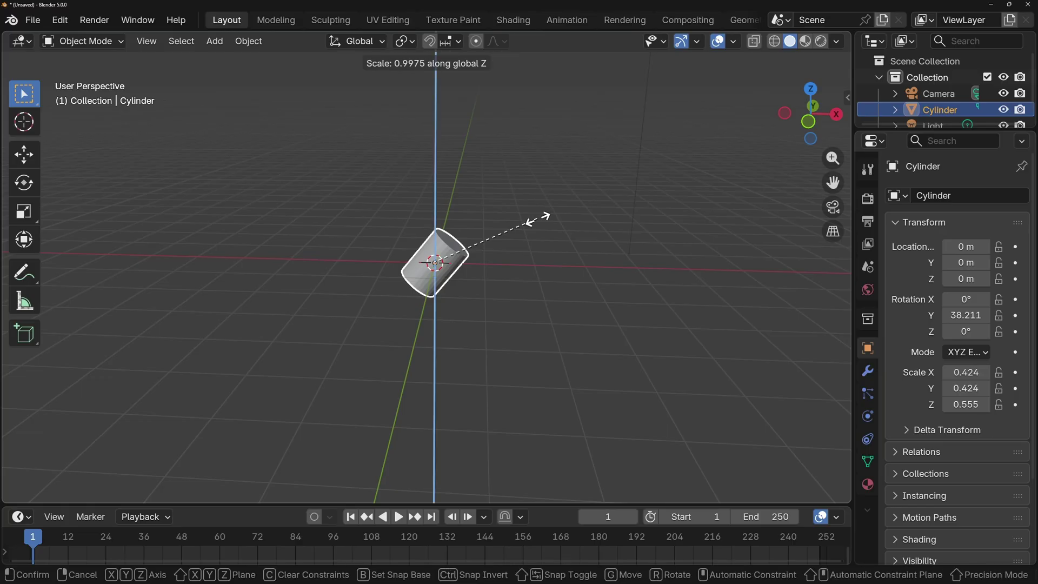
key("z")
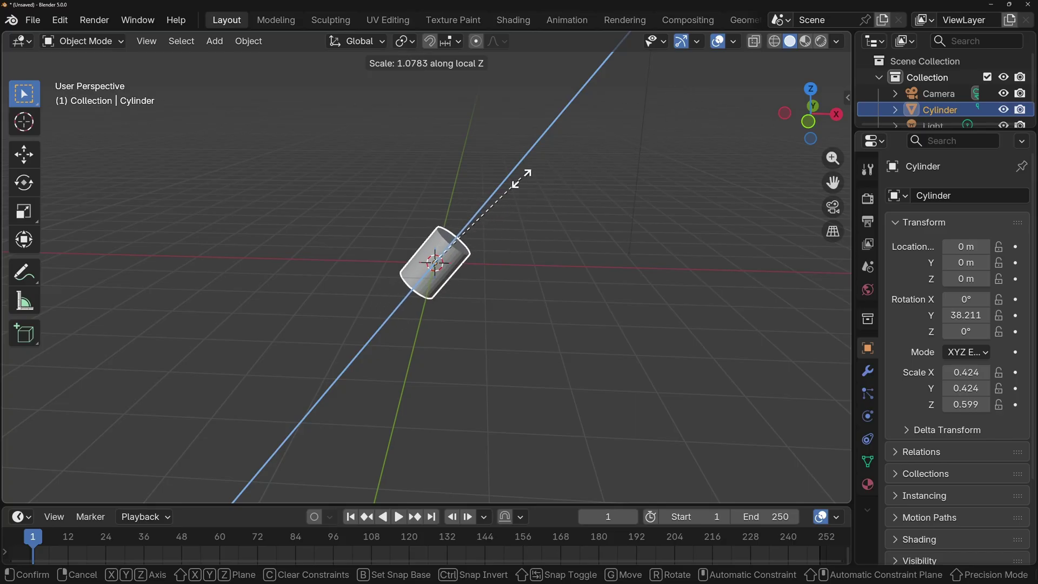
left_click(553, 170)
- Try rotating the tilted cylinder around its local Z axis by about -273°
middle_click_drag(537, 190, 411, 287)
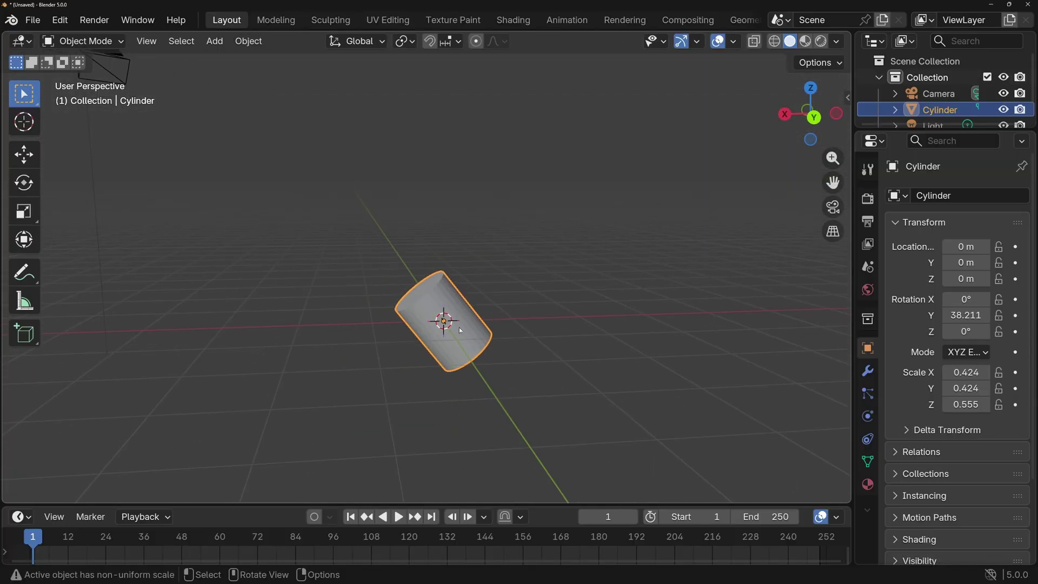
key("r")
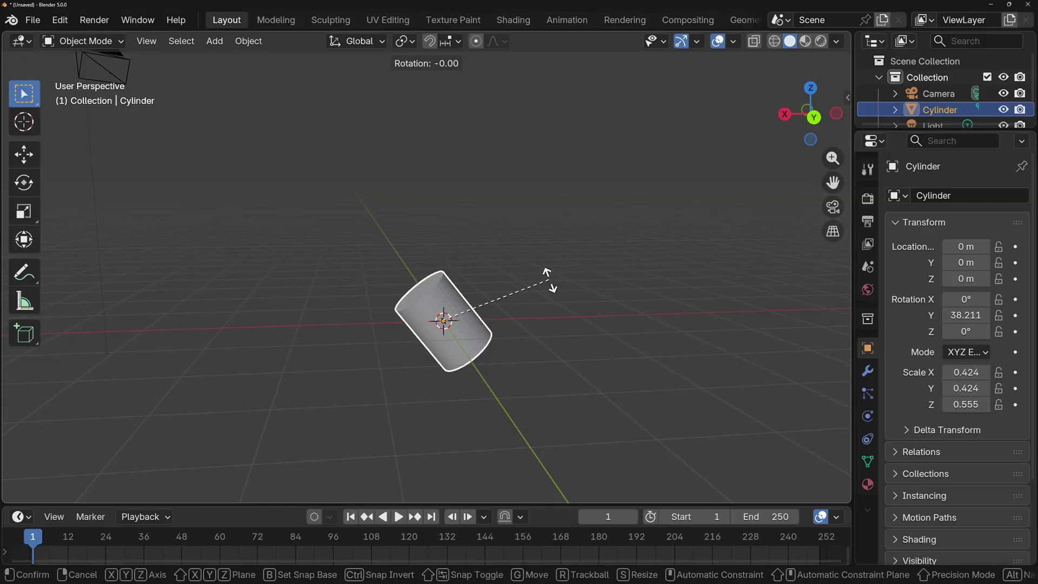
key("z")
key("z")
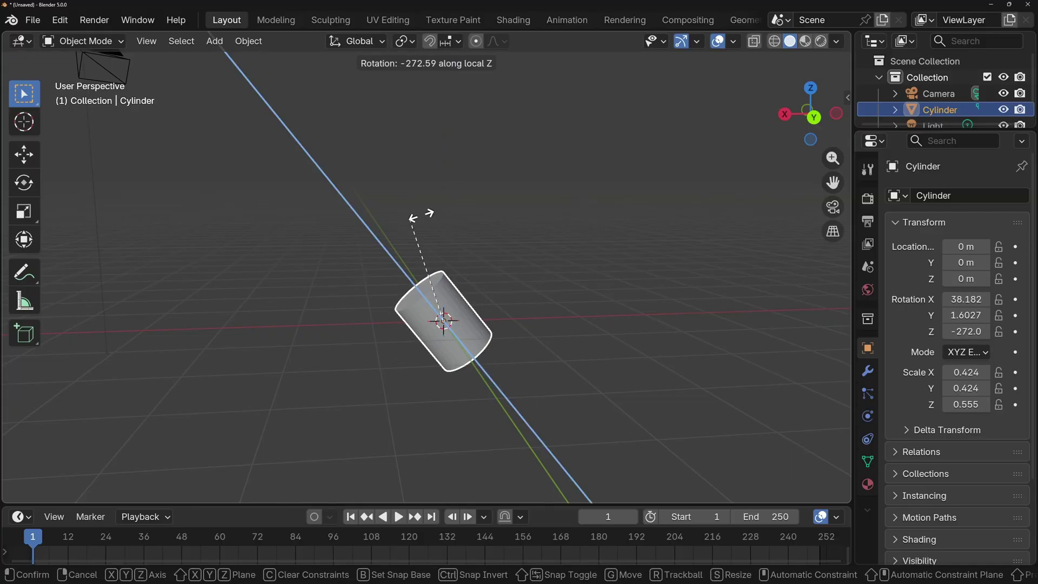
key("Escape")
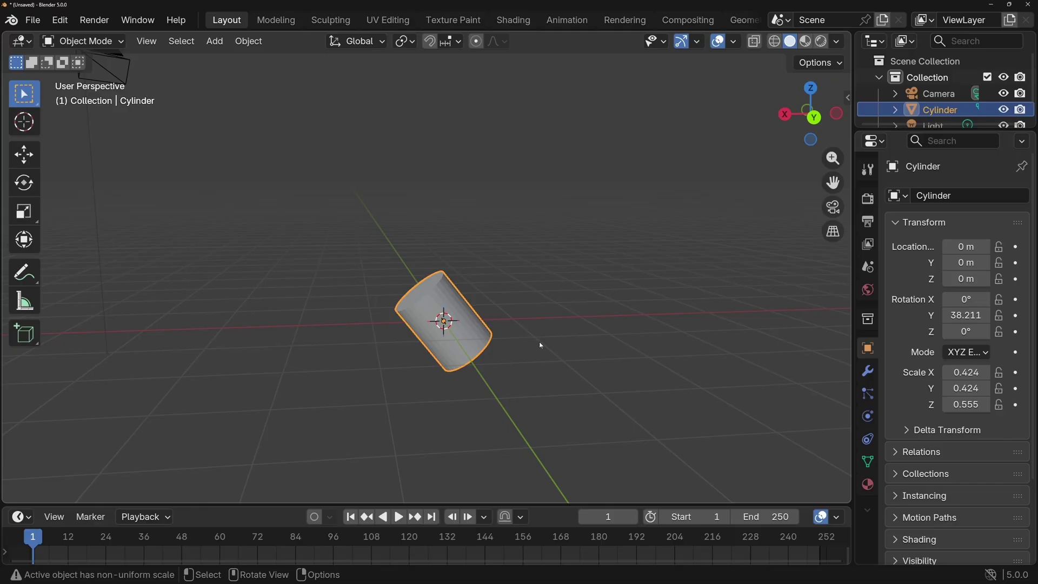
- Delete the cylinder and add a UV sphere in its place
key("x")
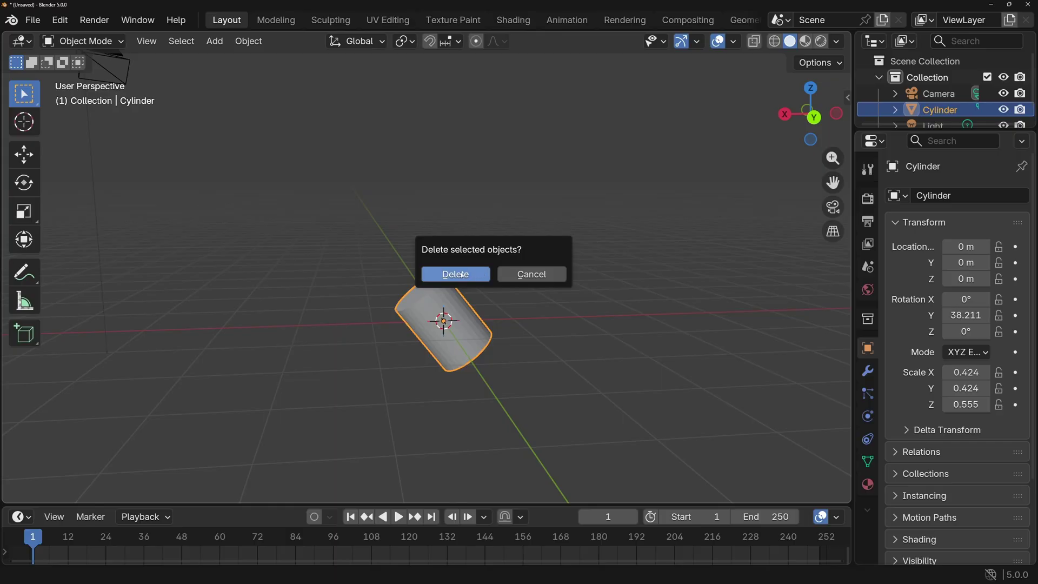
left_click(462, 276)
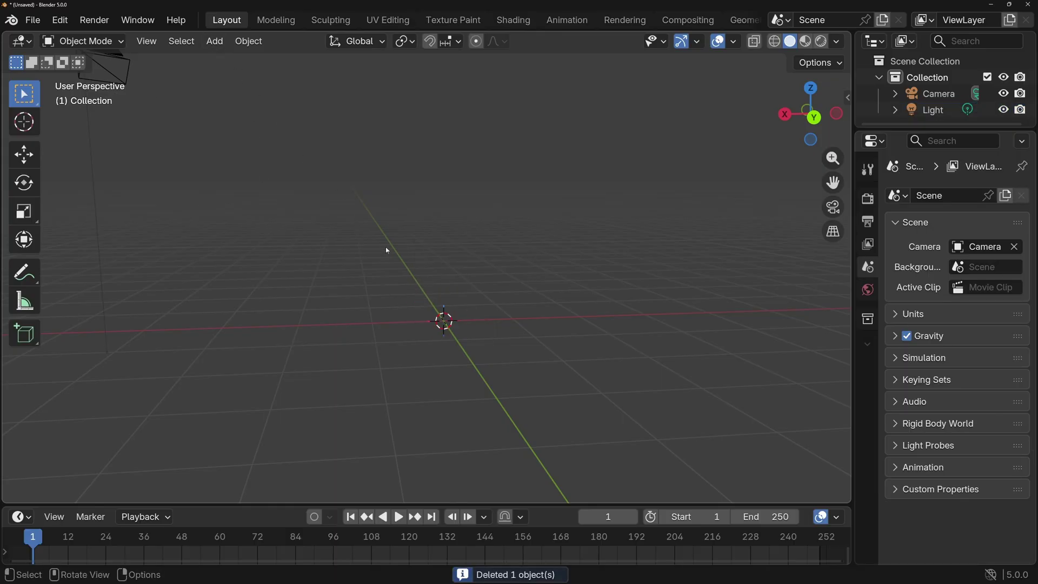
key("shift+a")
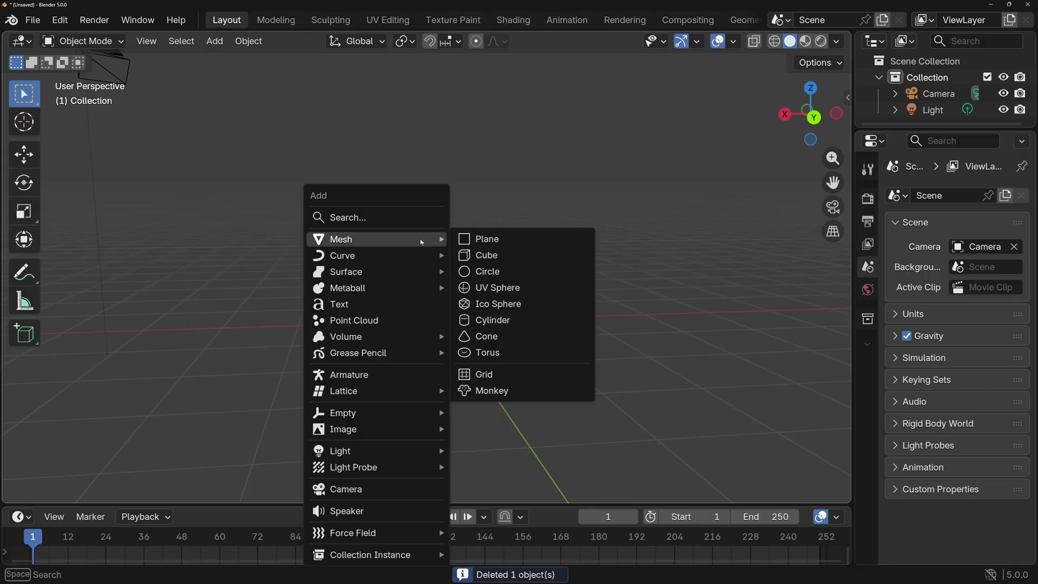
left_click(494, 288)
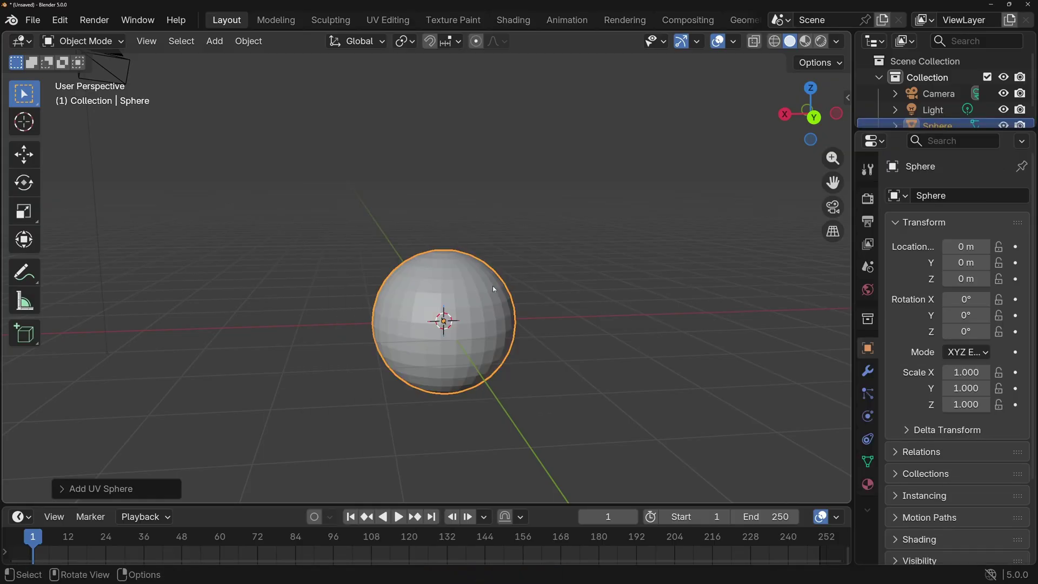
- In the front view, raise the sphere along the global Z axis to a height of about 0.93 m
key("KP_1")
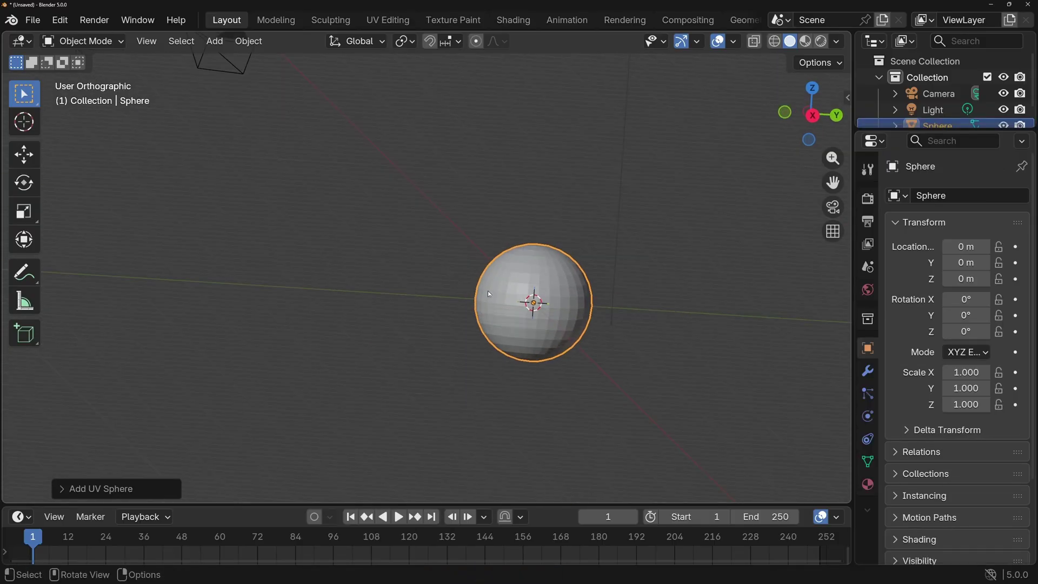
key("g")
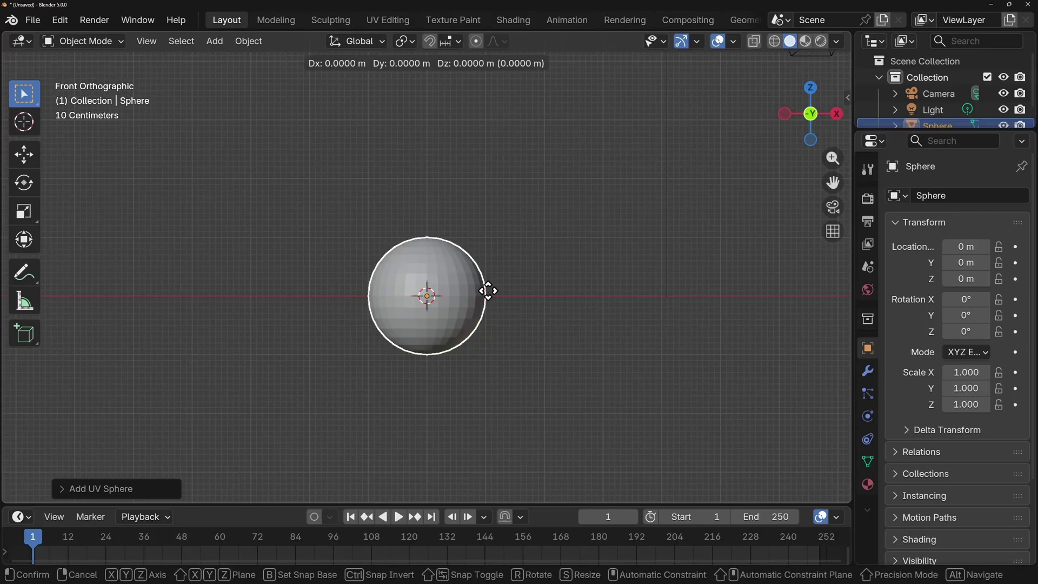
key("z")
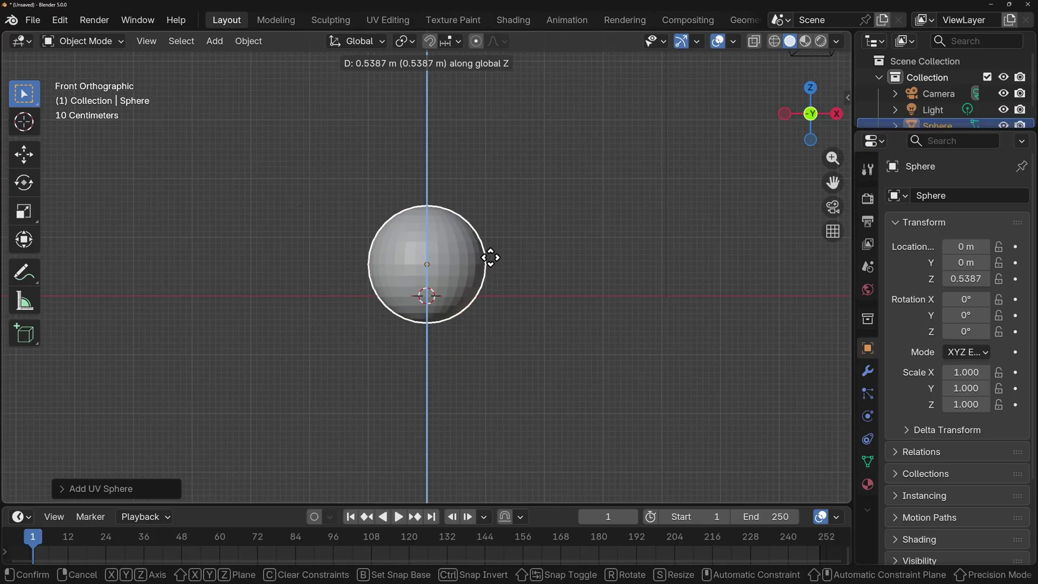
left_click(492, 239)
middle_click_drag(492, 239, 437, 311, "shift")
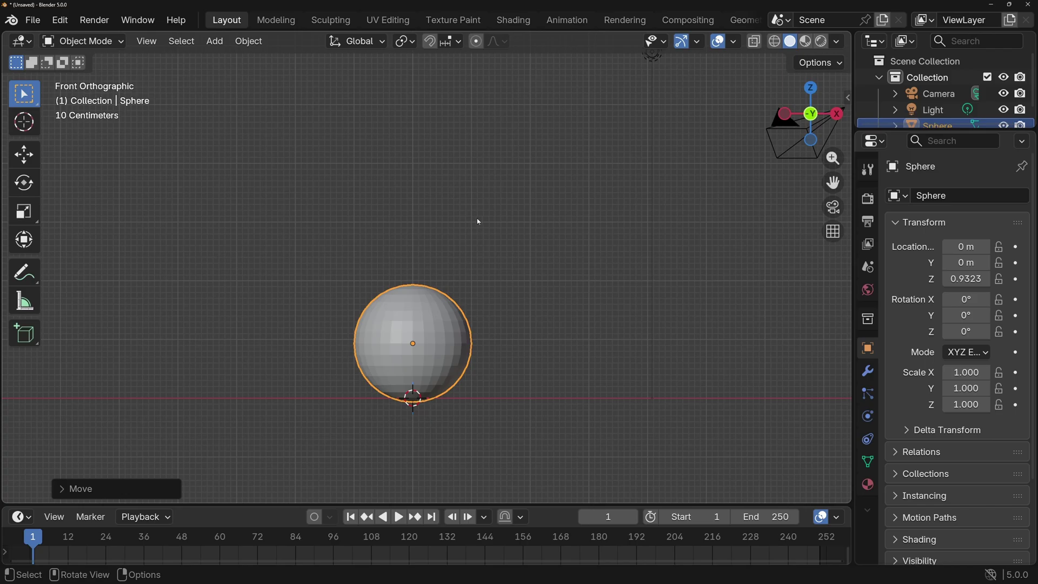
- Try duplicating the sphere with an unconstrained move to about Z 4.23 m, then undo the duplicate
right_click(427, 300)
key("shift+d")
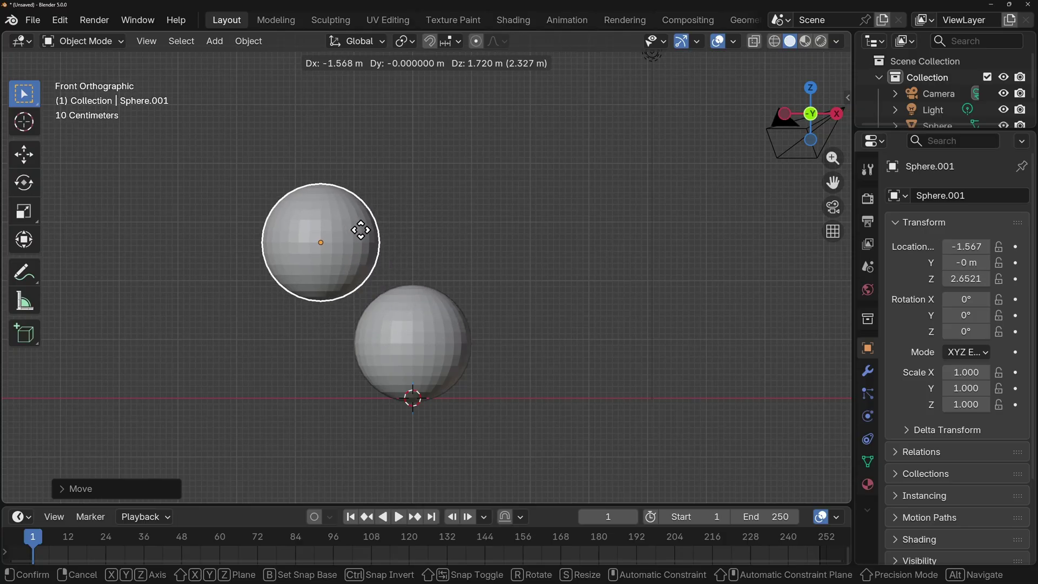
left_click(455, 145)
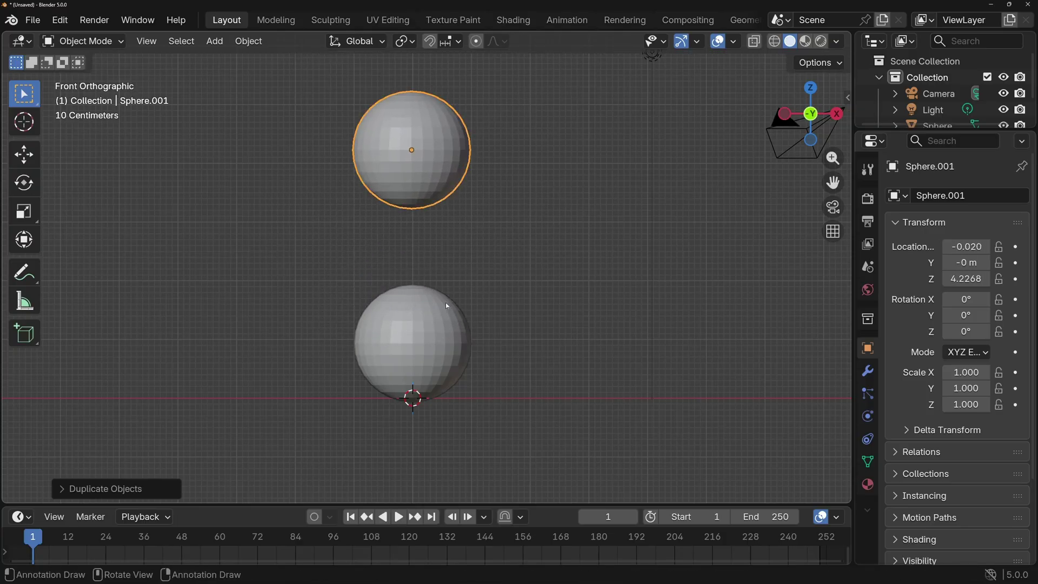
key("ctrl+z")
key("g")
key("Escape")
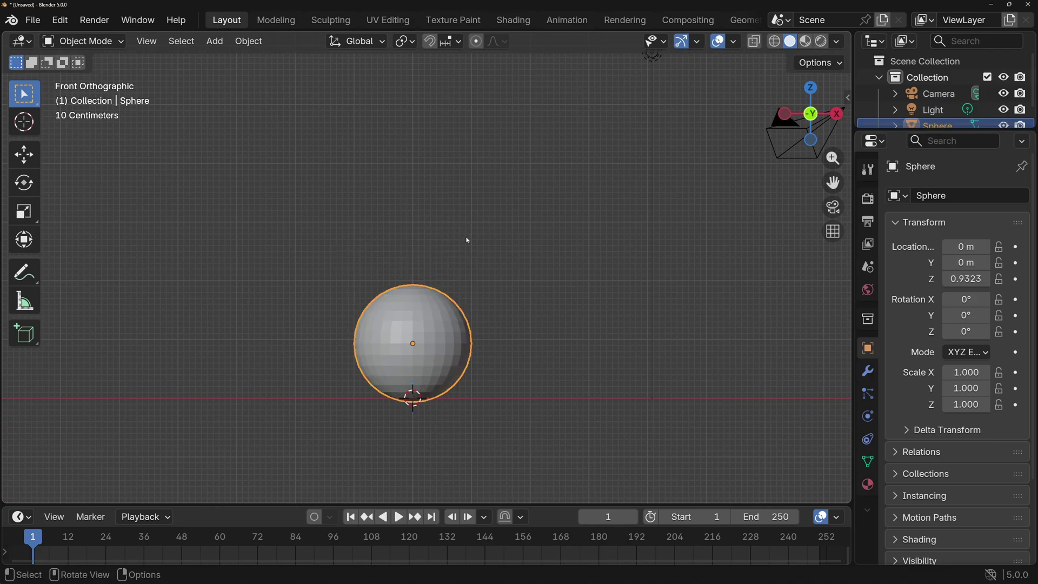
- Duplicate the sphere straight up along global Z to about Z 2.42 m and scale the copy to about 0.783
key("shift+d")
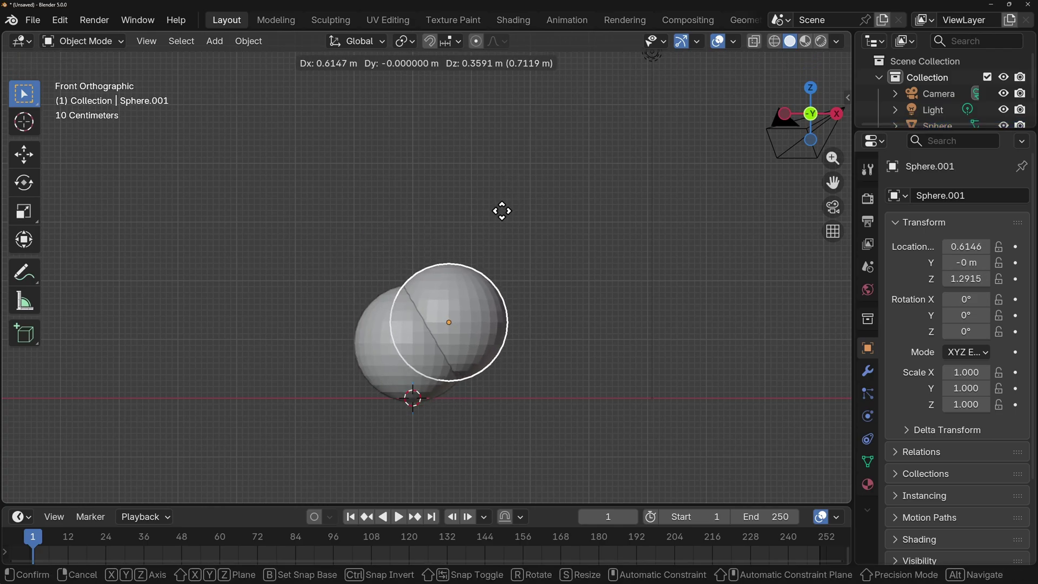
key("z")
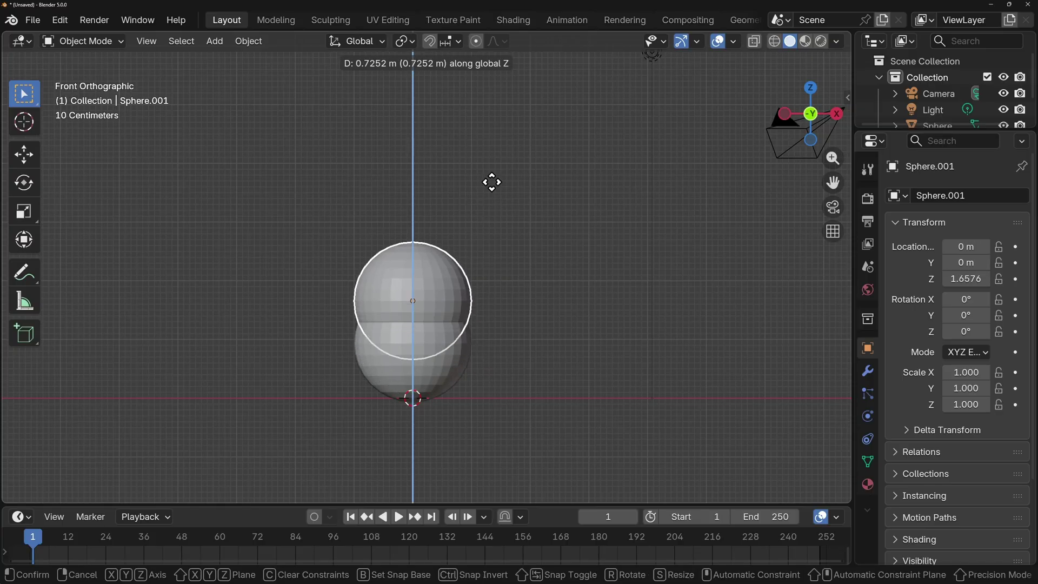
left_click(496, 144)
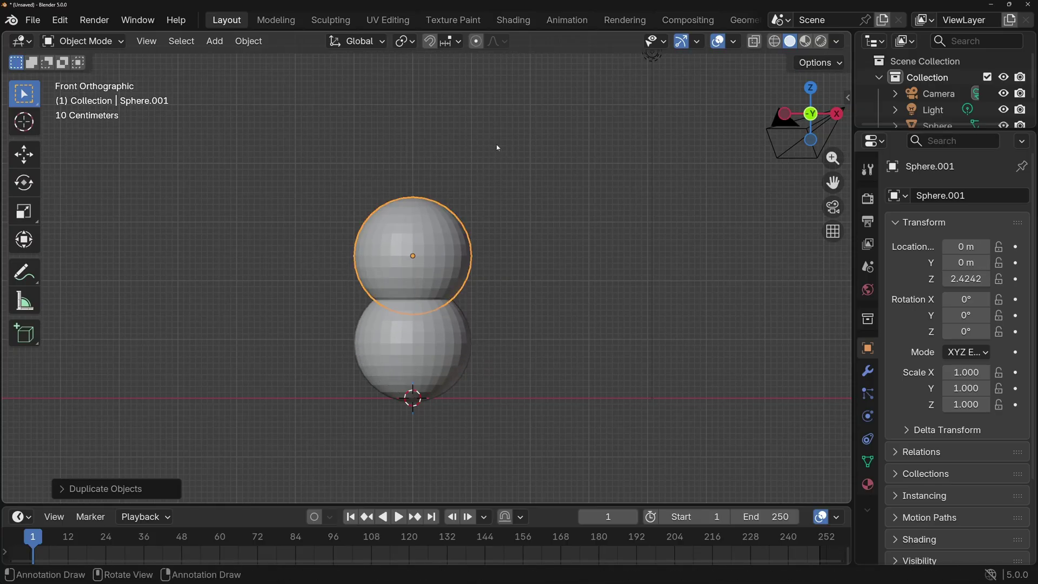
key("s")
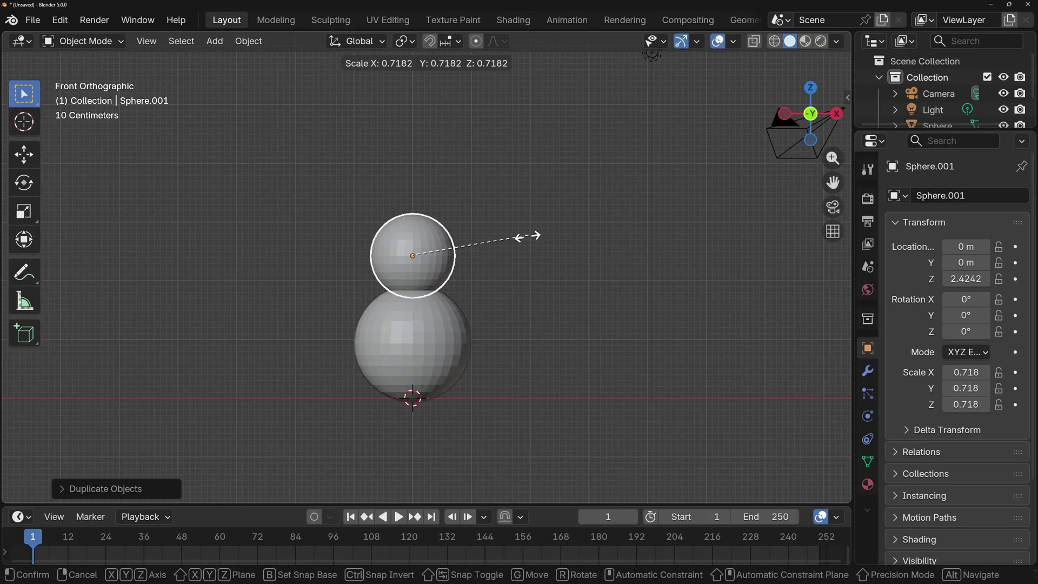
left_click(540, 235)
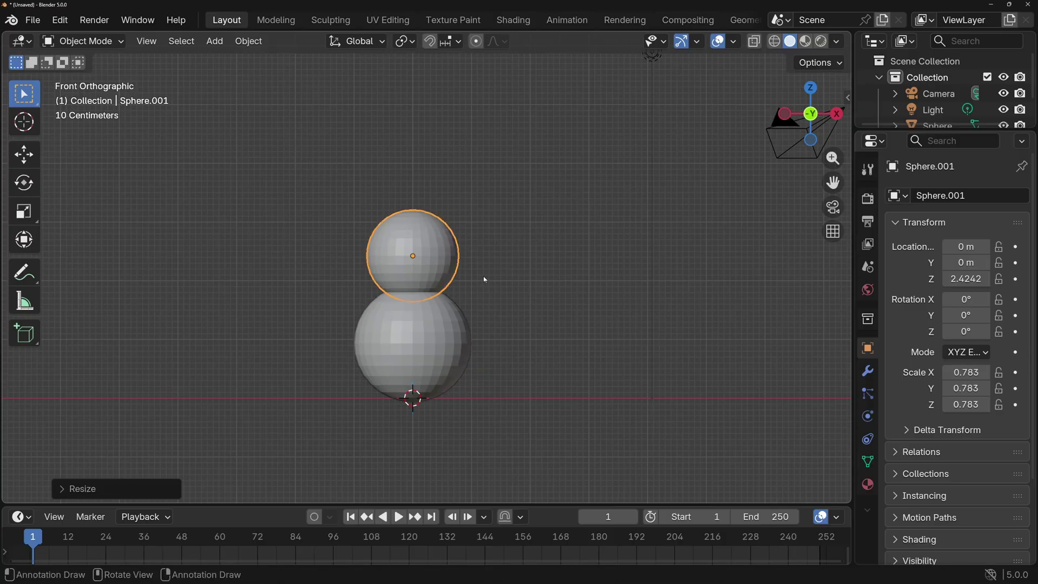
- Duplicate the smaller sphere straight up along global Z to about Z 3.80 m as the third ball of the stack
key("shift+d")
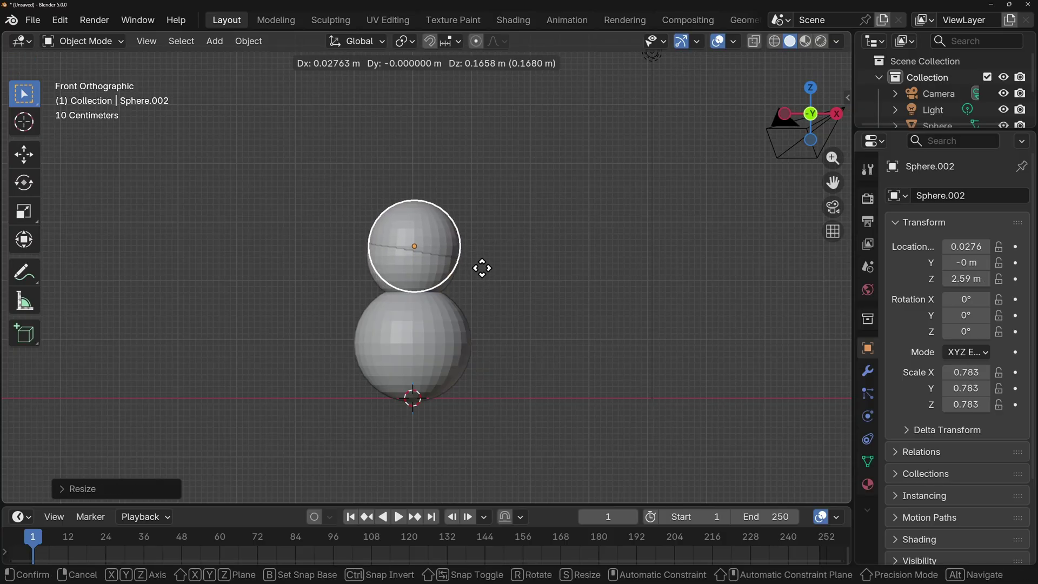
key("z")
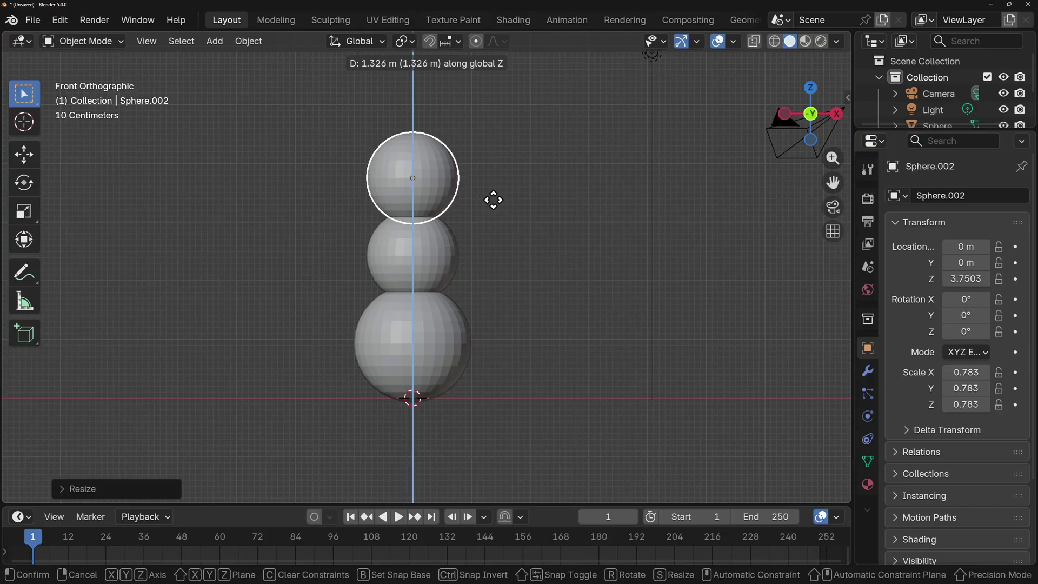
left_click(497, 199)
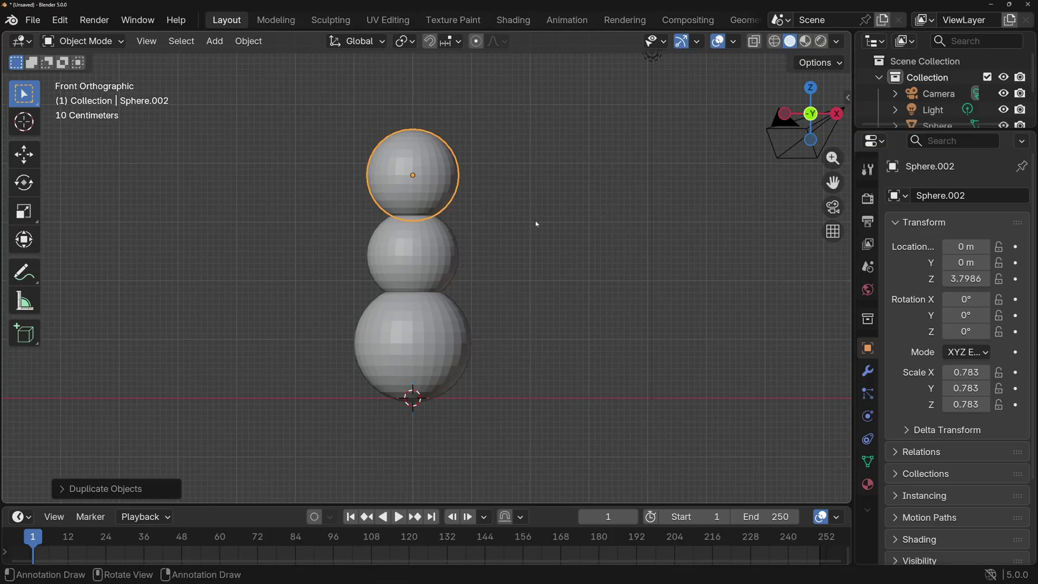
- Shrink the topmost sphere to a scale of about 0.658 and lower it along global Z to about Z 3.74 m
key("s")
left_click(516, 220)
key("g")
key("z")
left_click(515, 218)
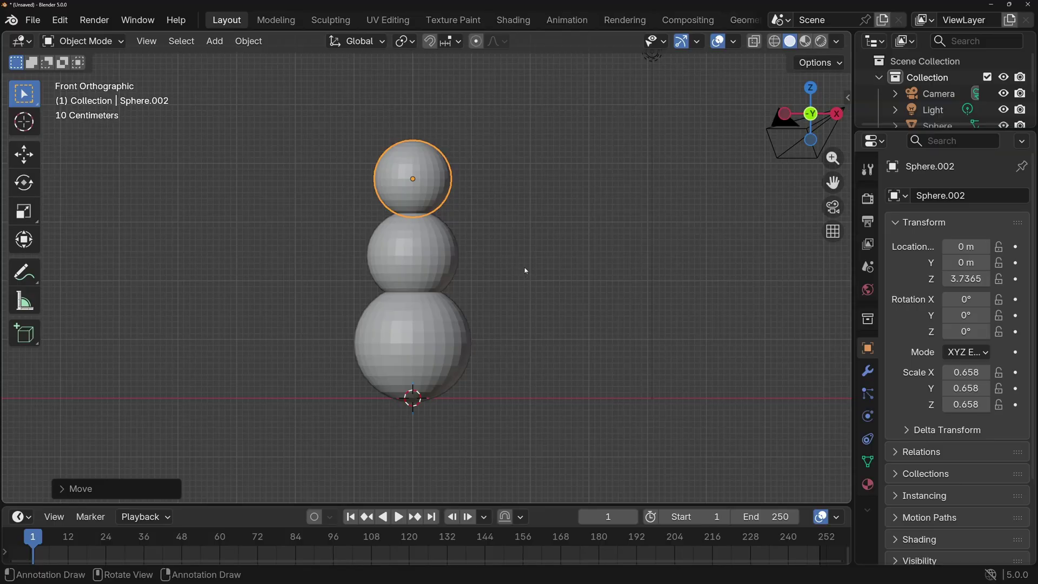